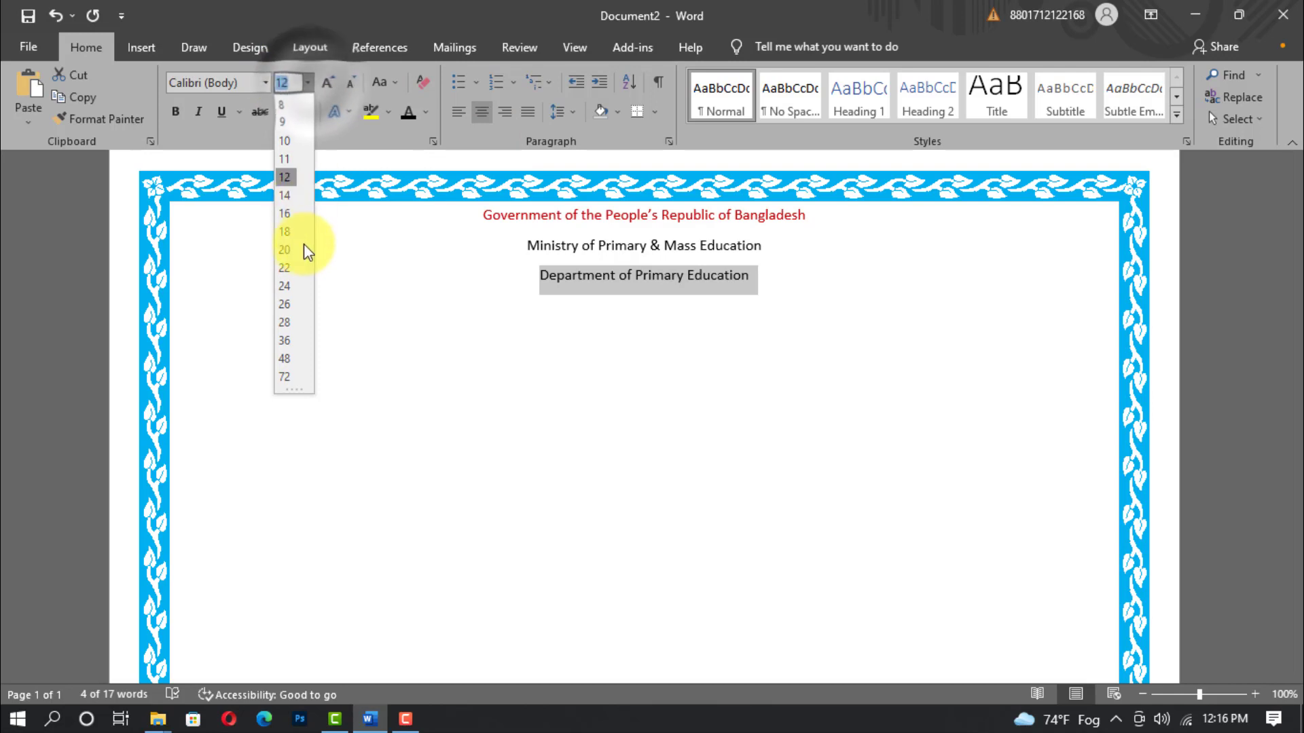
Step: Format the selected line "Department of Primary Education" as 26 pt bold text in dark green
click(289, 307)
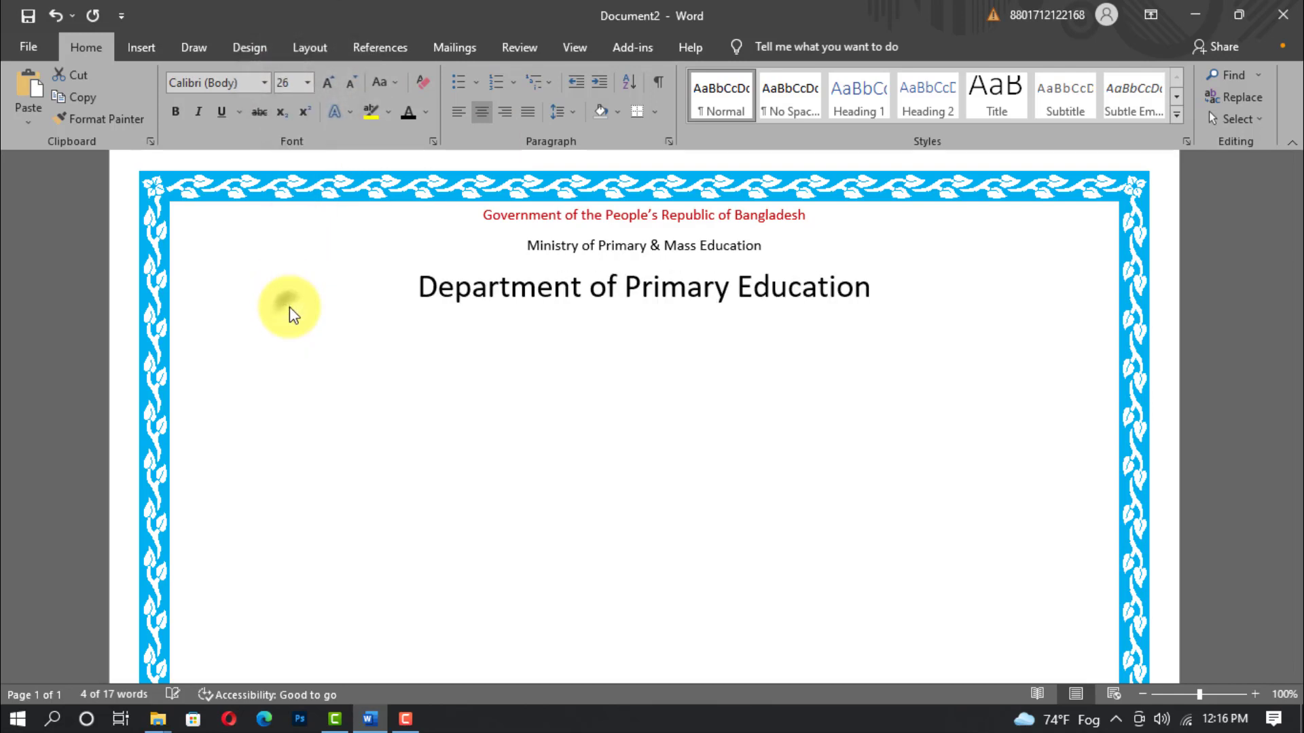
click(178, 112)
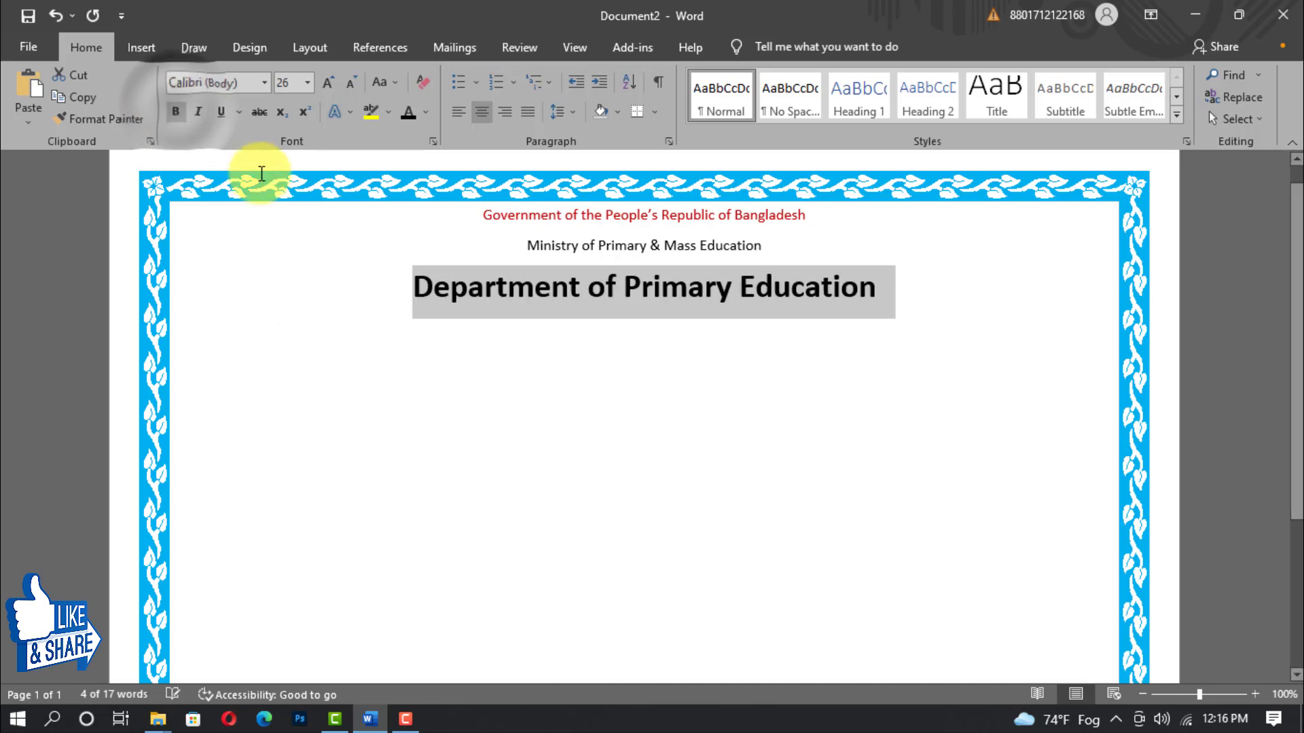
click(425, 112)
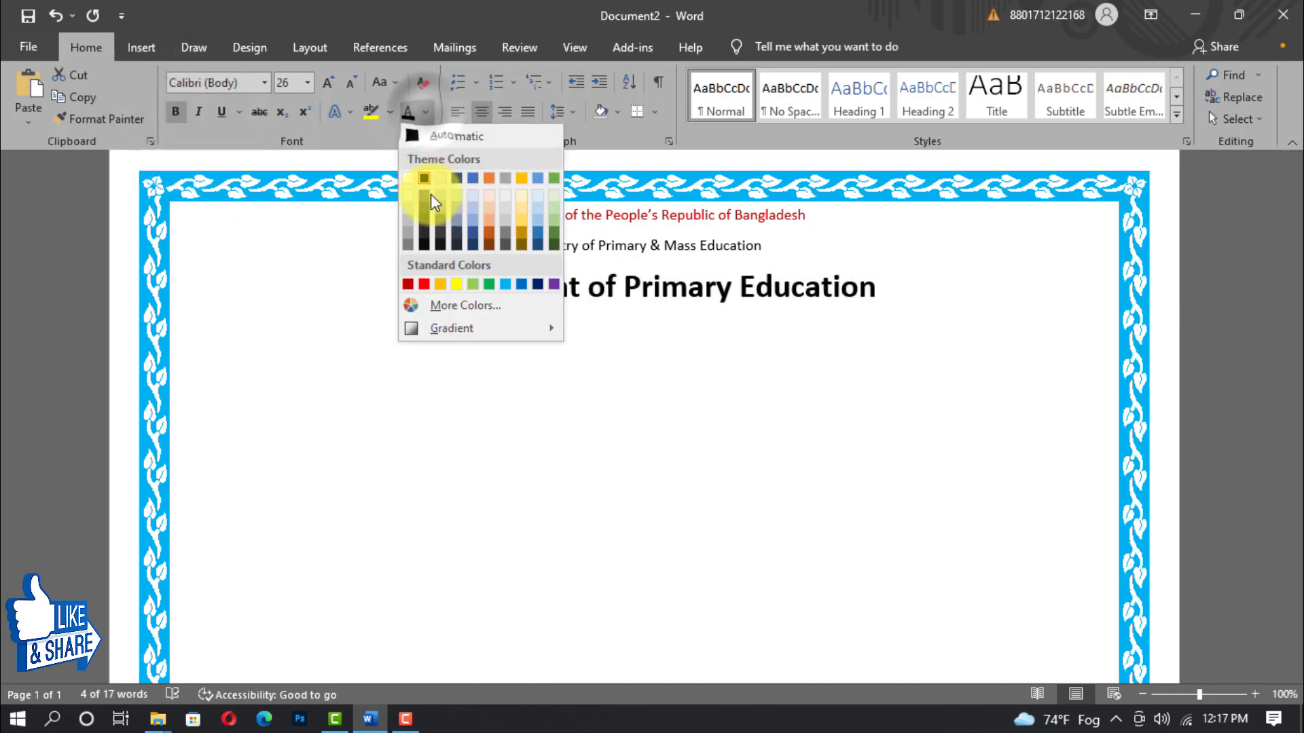
click(555, 245)
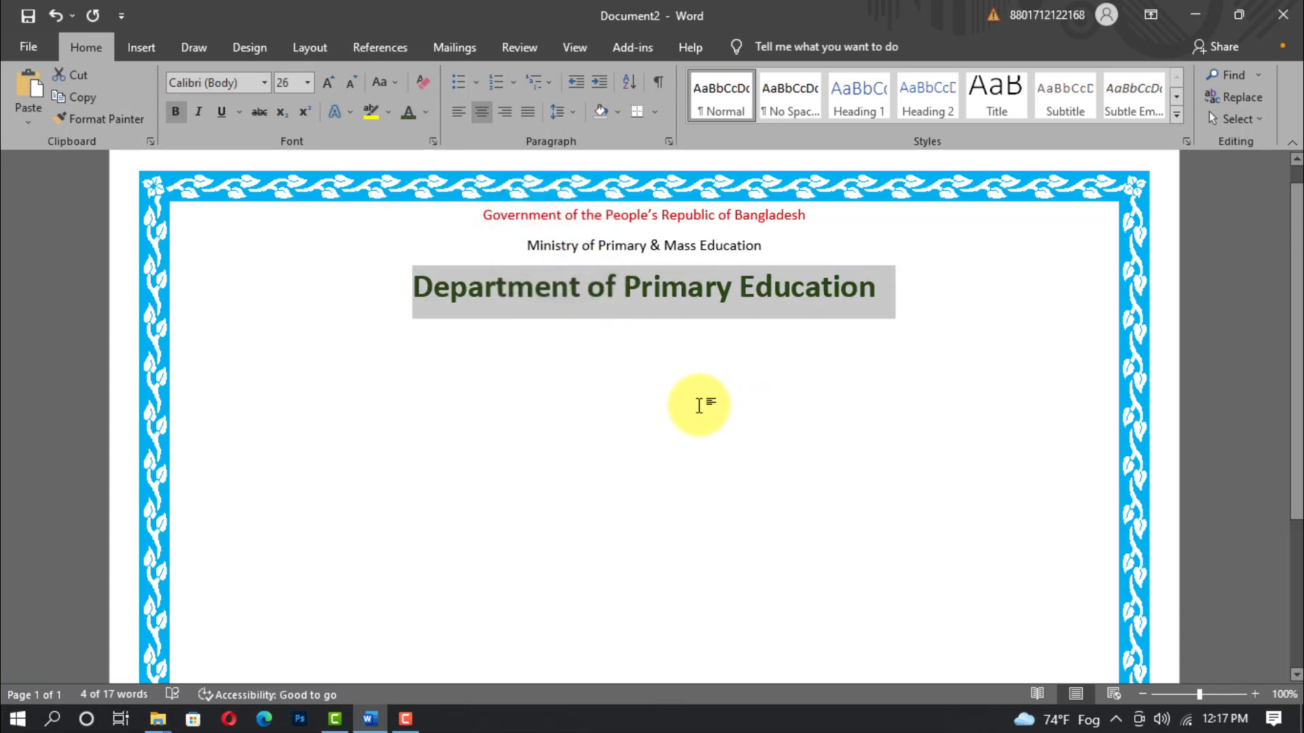
click(672, 394)
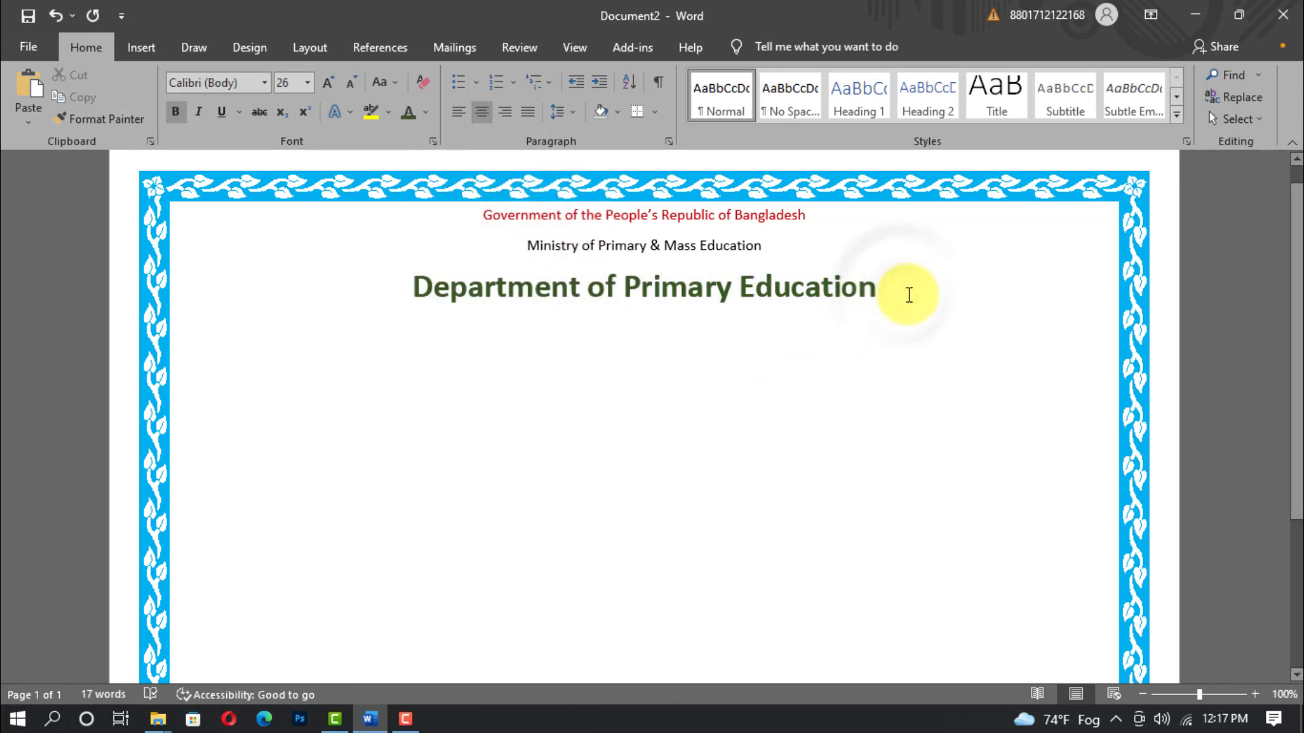
Step: Start a new line below the department heading with 12 pt, non-bold, black text
key(Return)
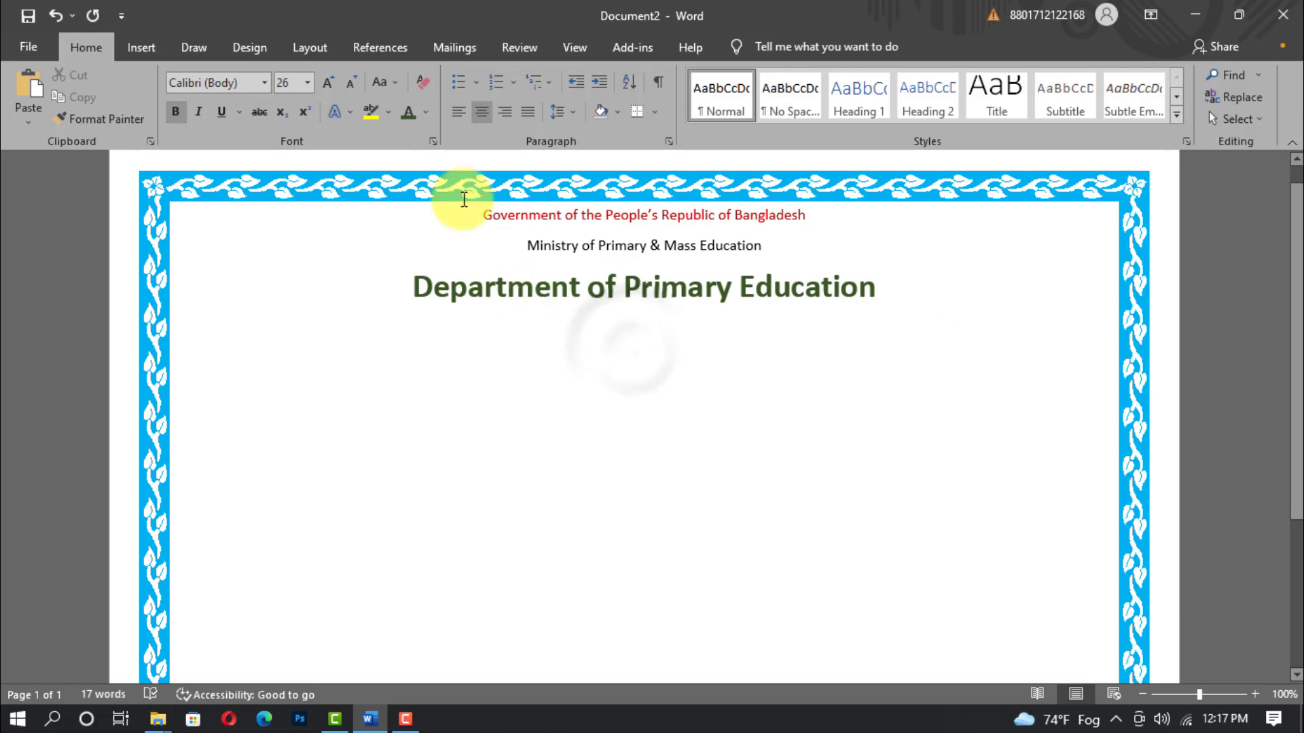
click(308, 80)
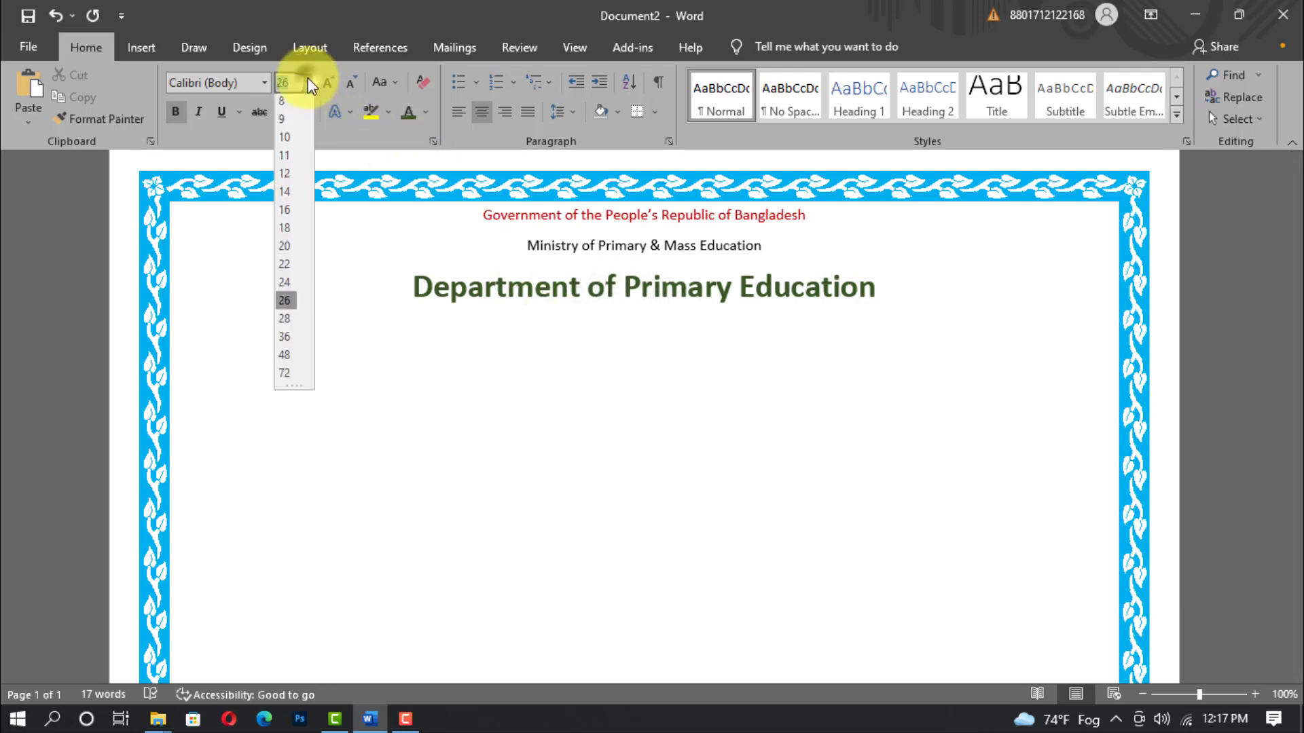
click(284, 177)
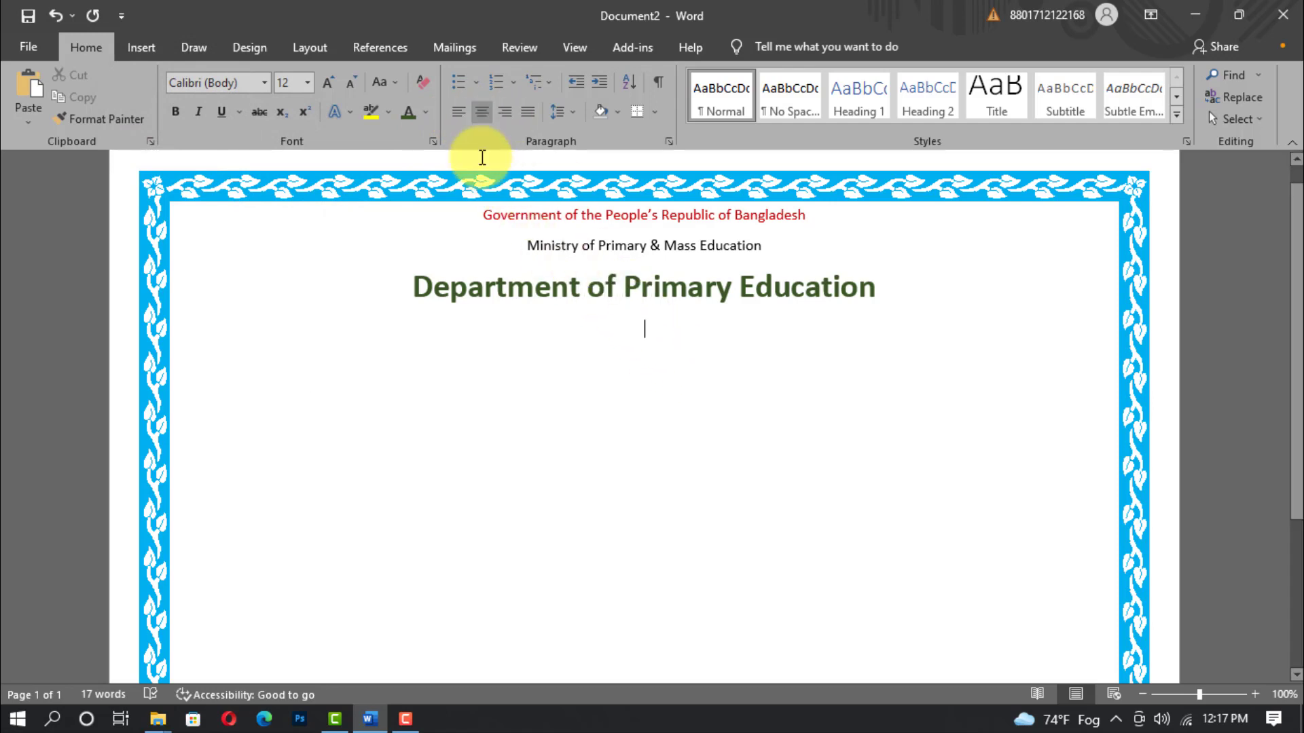
click(426, 111)
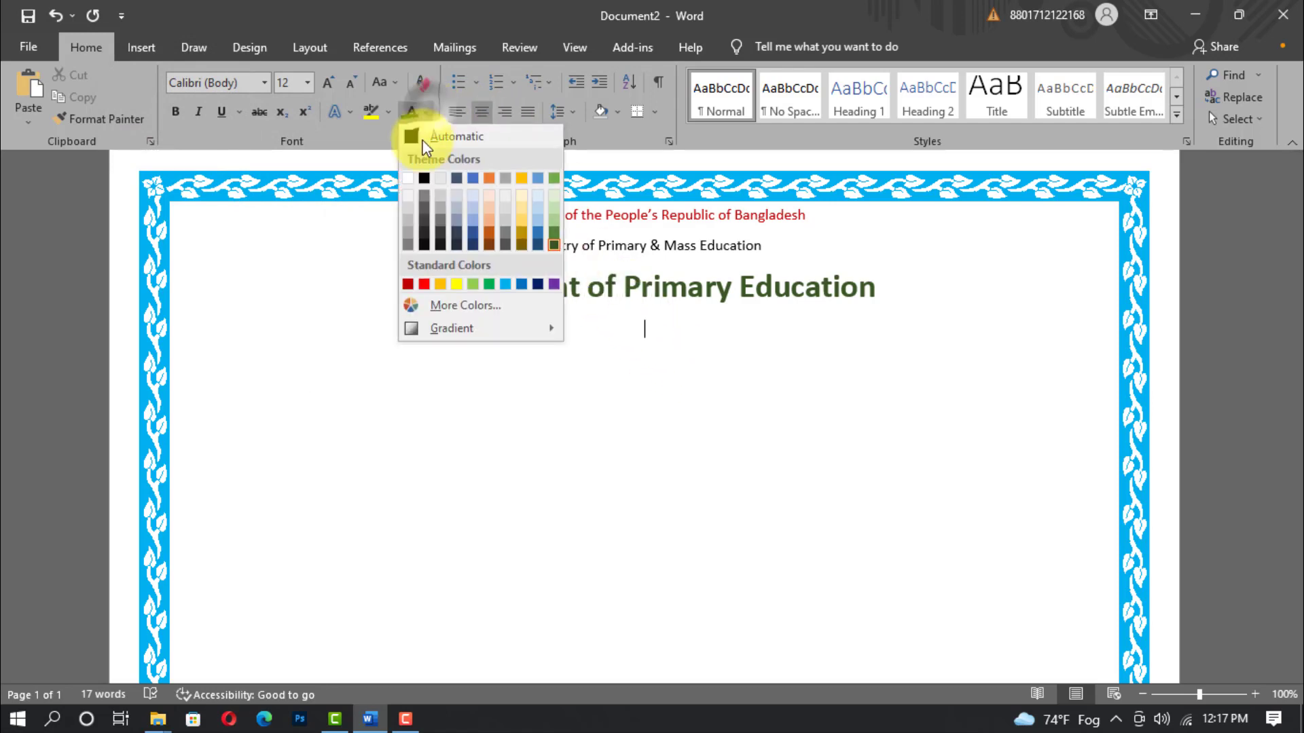
click(423, 178)
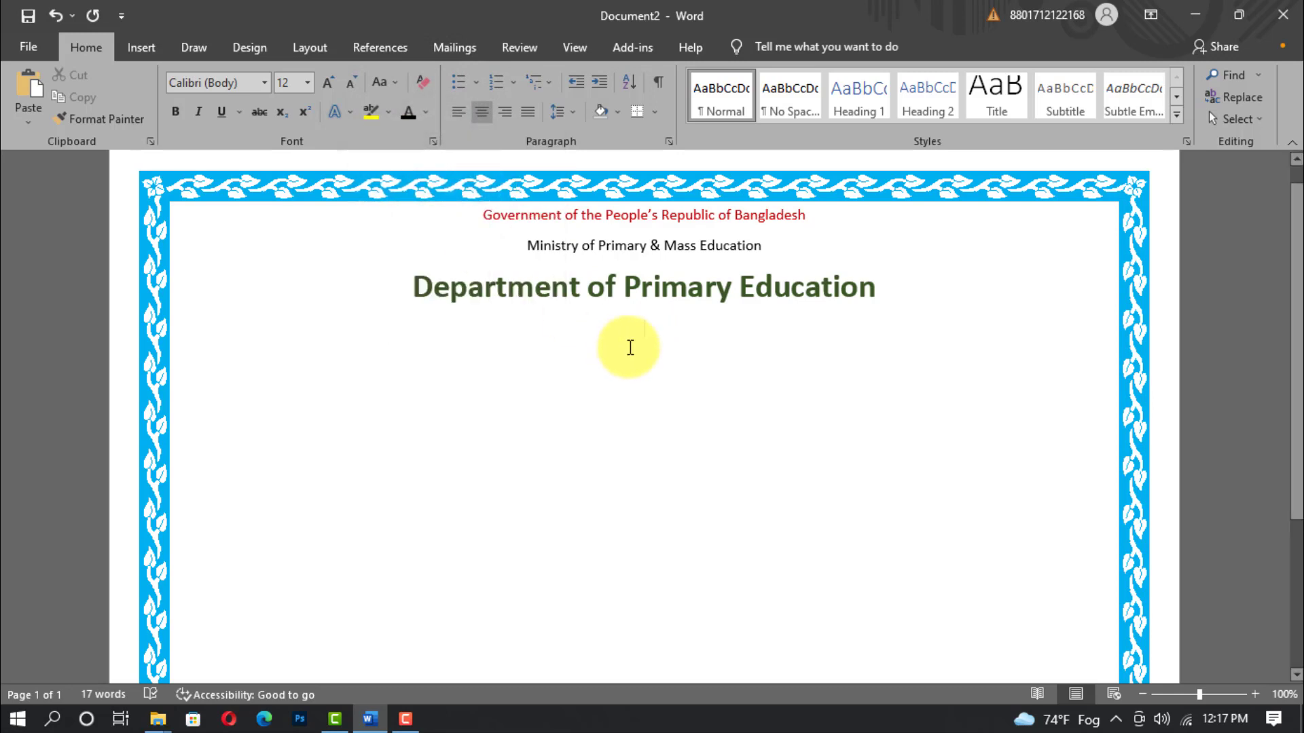
Step: Enter dotted blanks for "Government Primary School." and for "Post office:", "PS./Upazila:" and "District:", followed by a new left-aligned line
text(..................................................................................... Government Primary School)
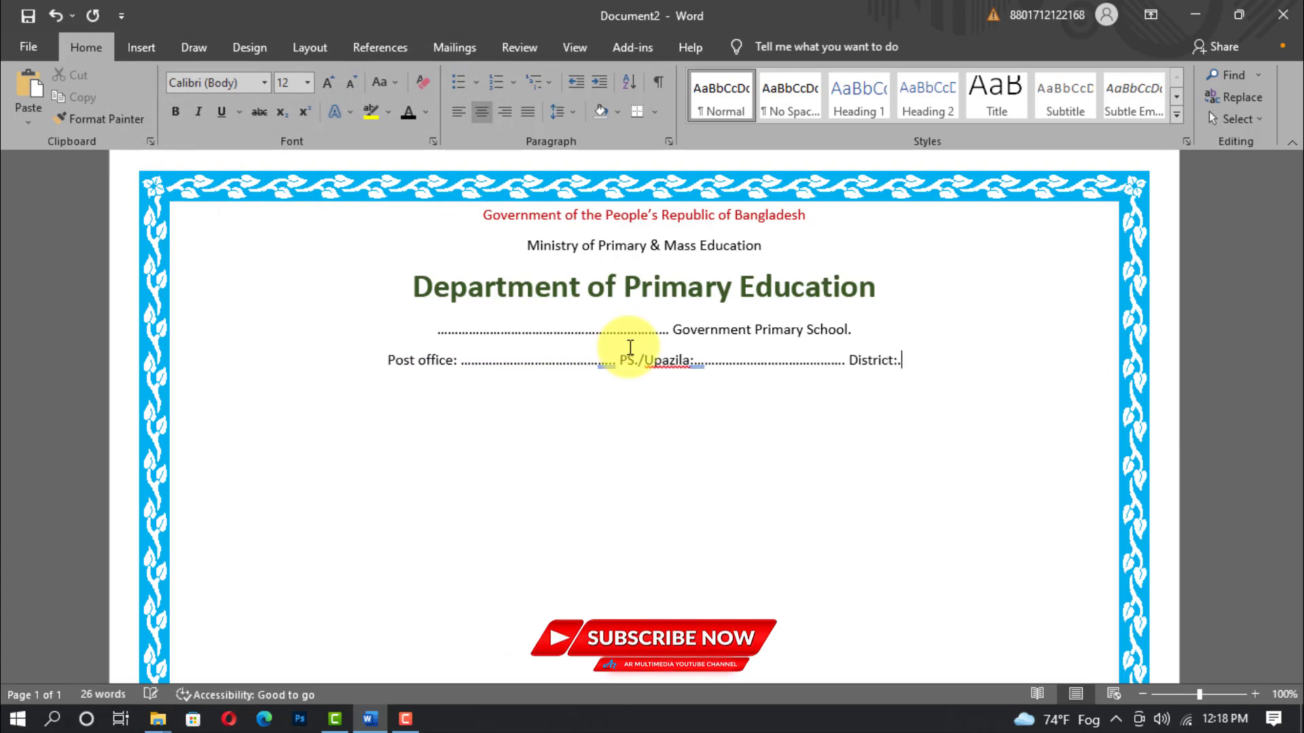
text(....................................................)
key(Return)
key(ctrl+l)
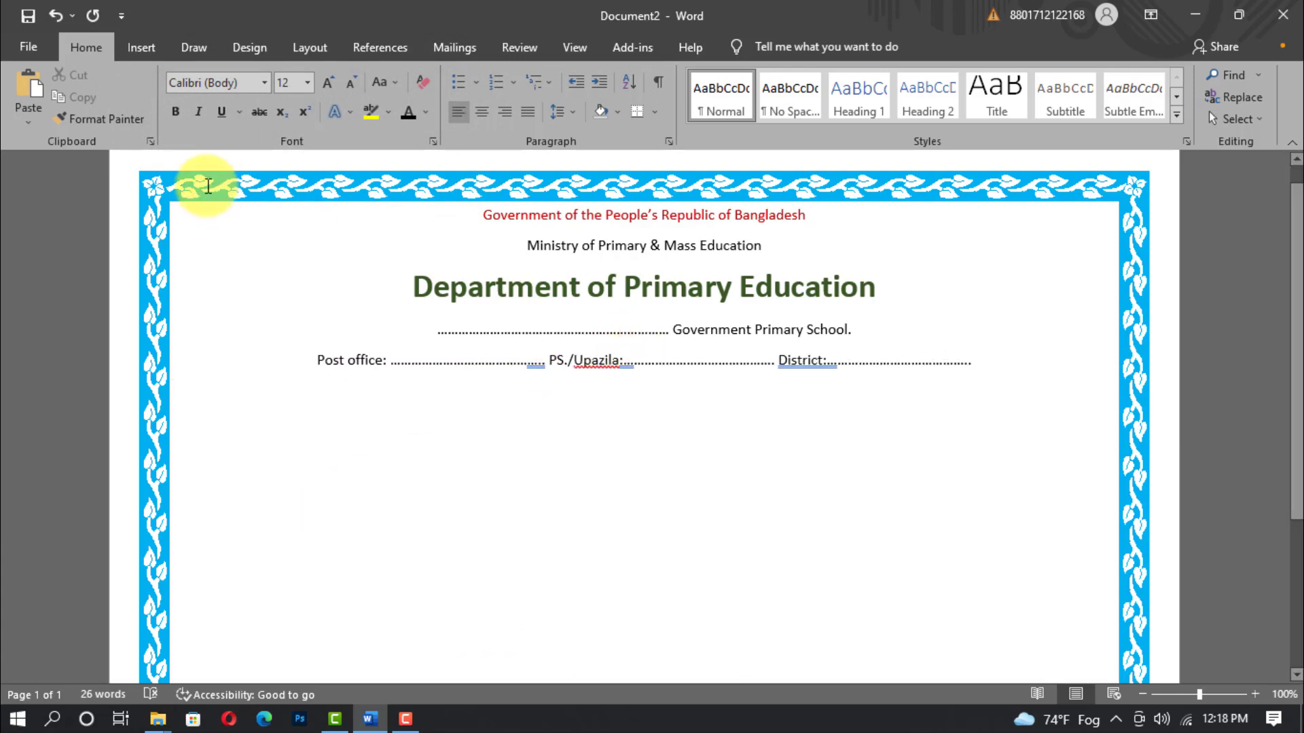
Step: Draw a thin rectangle about 10.39" wide and 0.07" high below the post office line, spanning the inside of the border
click(139, 48)
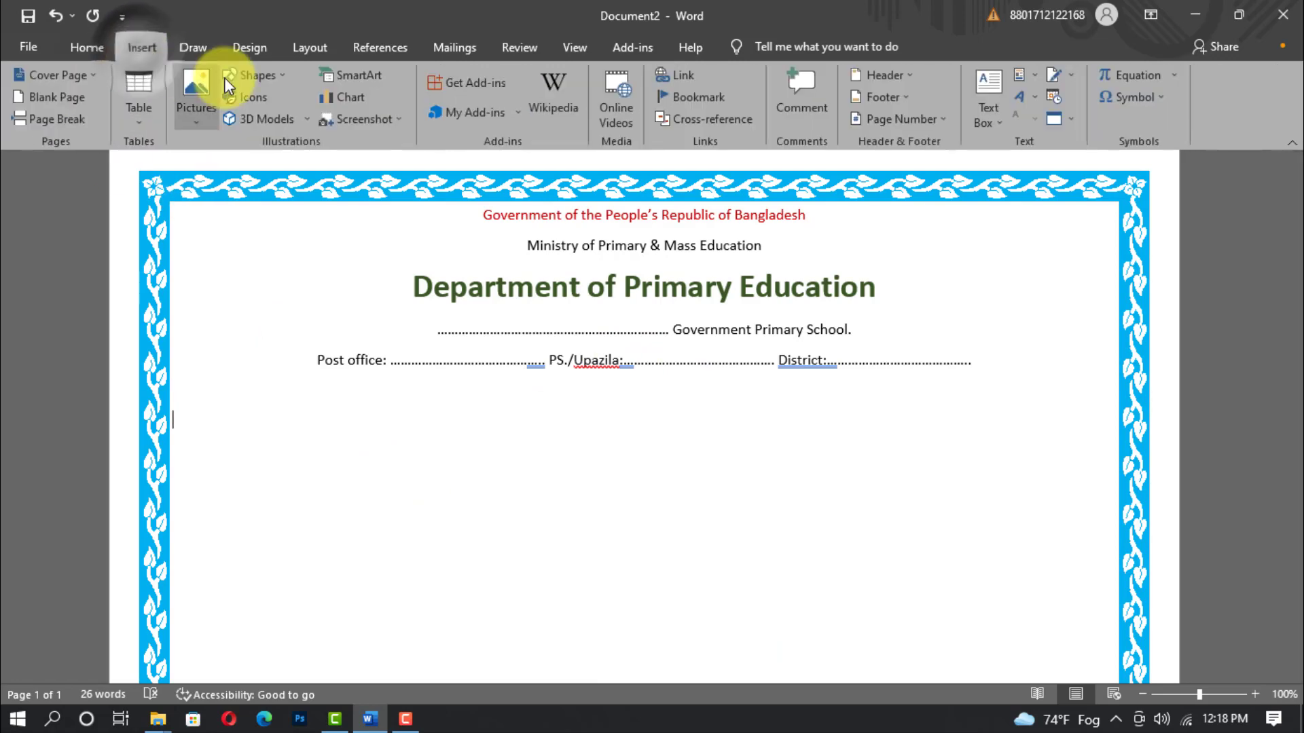
click(255, 75)
click(288, 120)
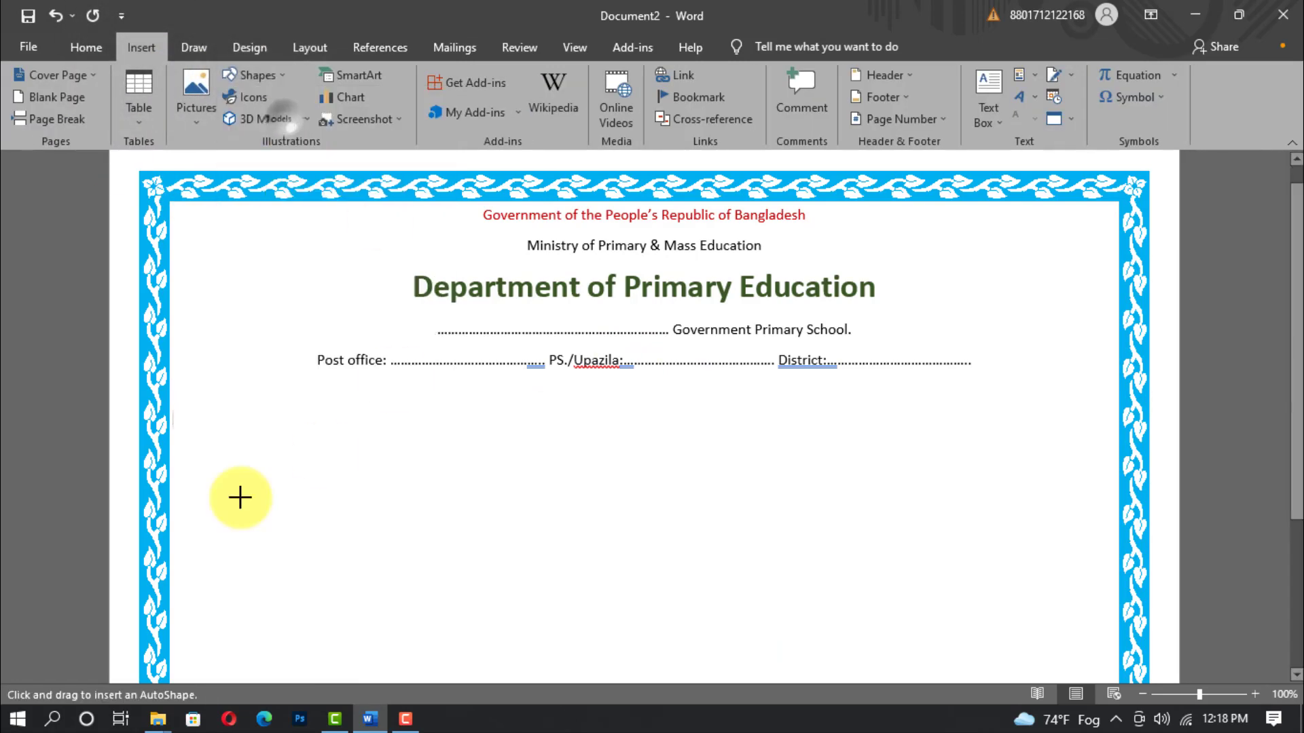
drag(171, 382, 1122, 389)
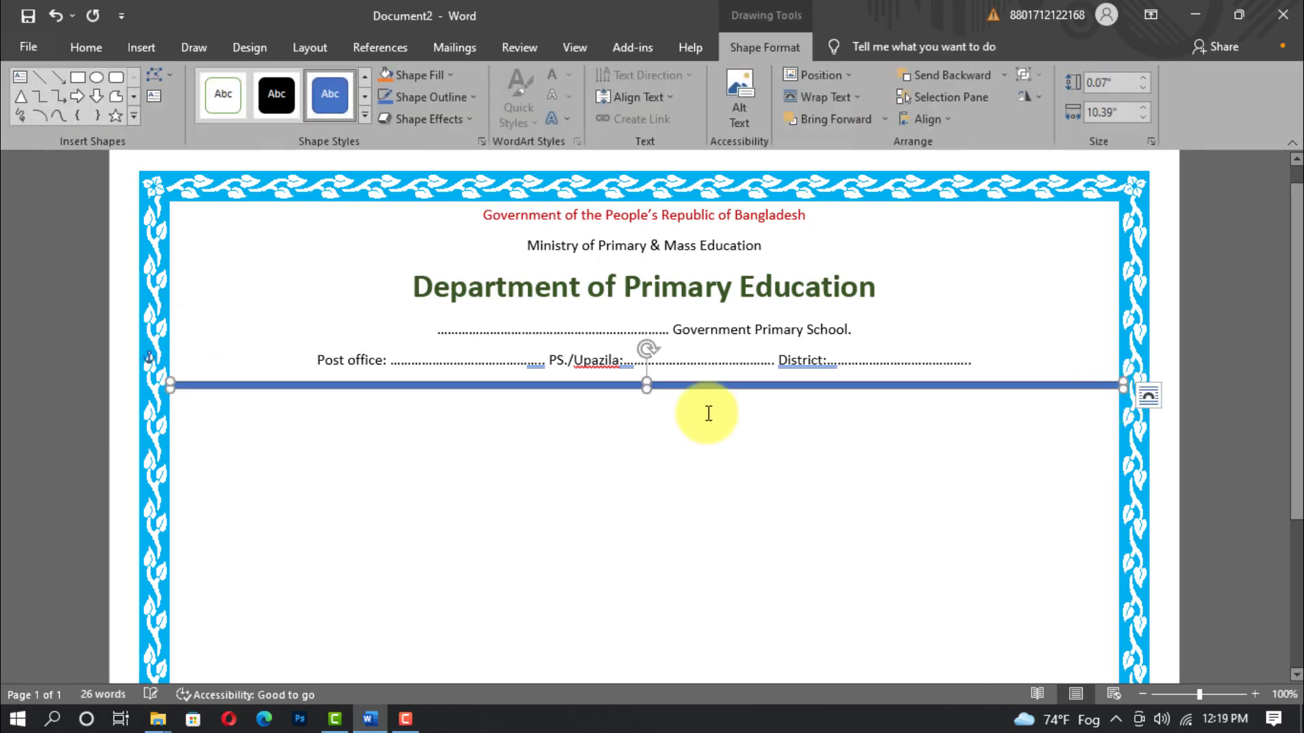
Step: Remove the thin rectangle's outline and fill it with light blue
click(471, 96)
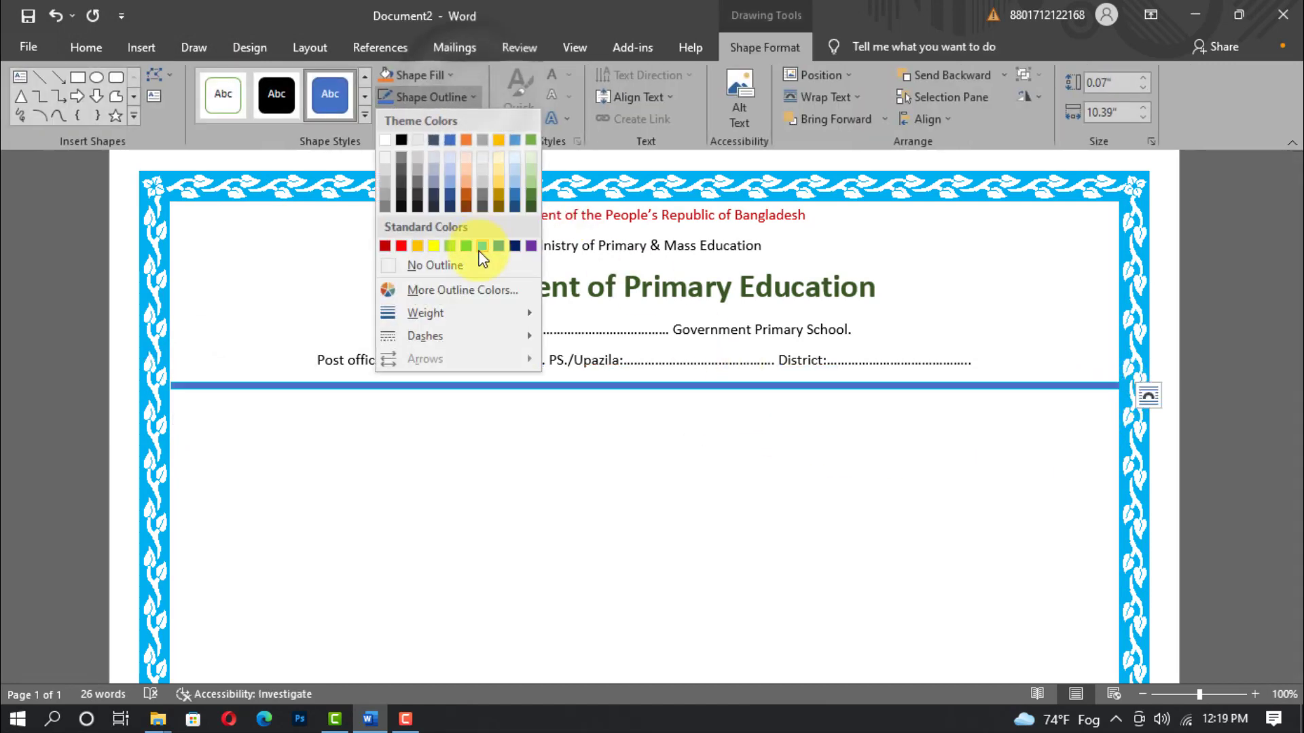
click(480, 247)
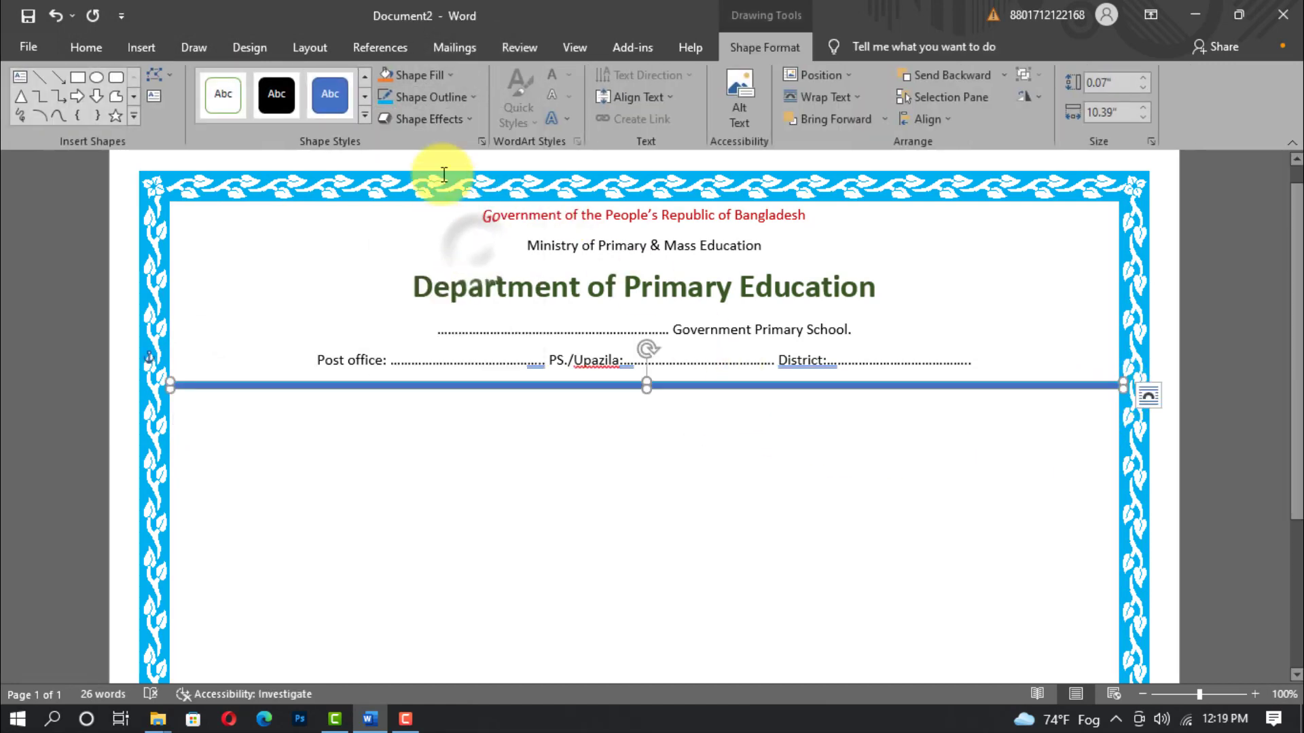
click(475, 99)
click(434, 270)
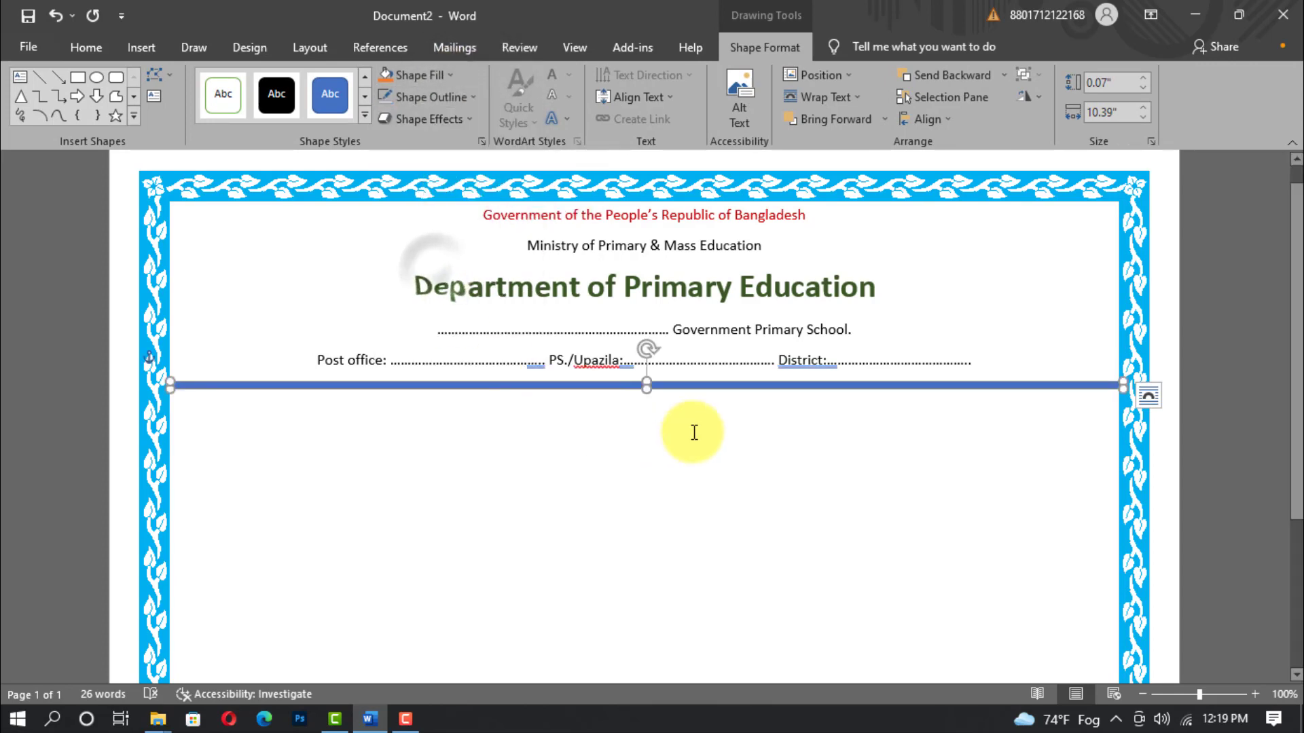
click(445, 75)
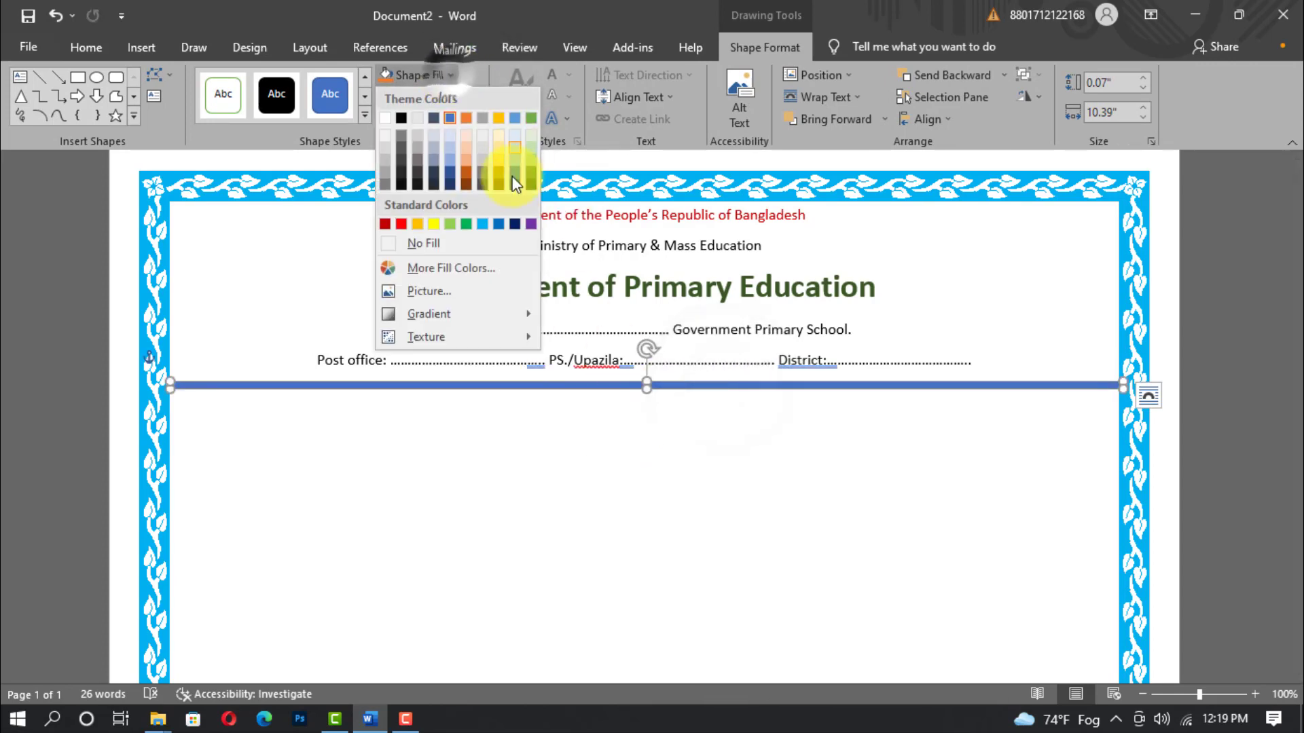
click(482, 224)
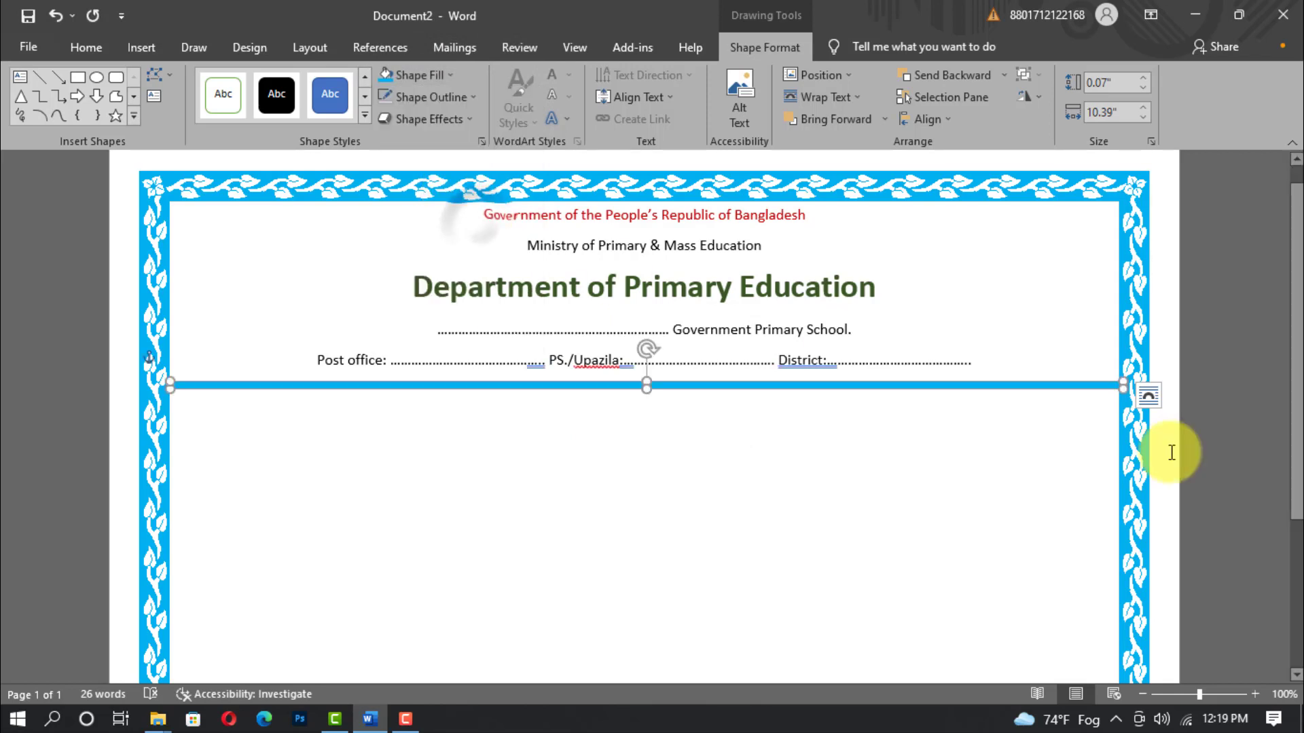
Step: Add a line below the blue bar with dotted blanks for "Serial No:" at its start and "Date:" at its end
click(351, 454)
text(Serial No:..................... Date:.............................)
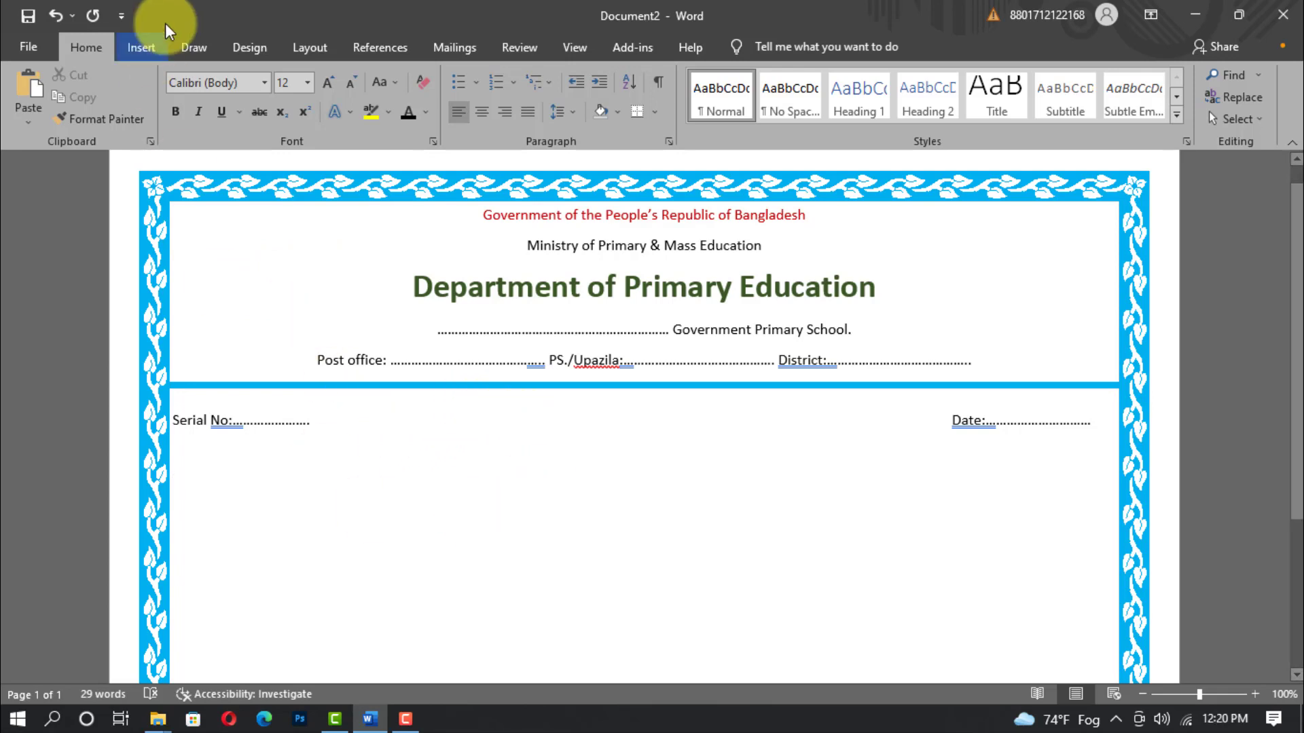
Step: Insert WordArt in the light orange outlined style below the serial number line
click(141, 47)
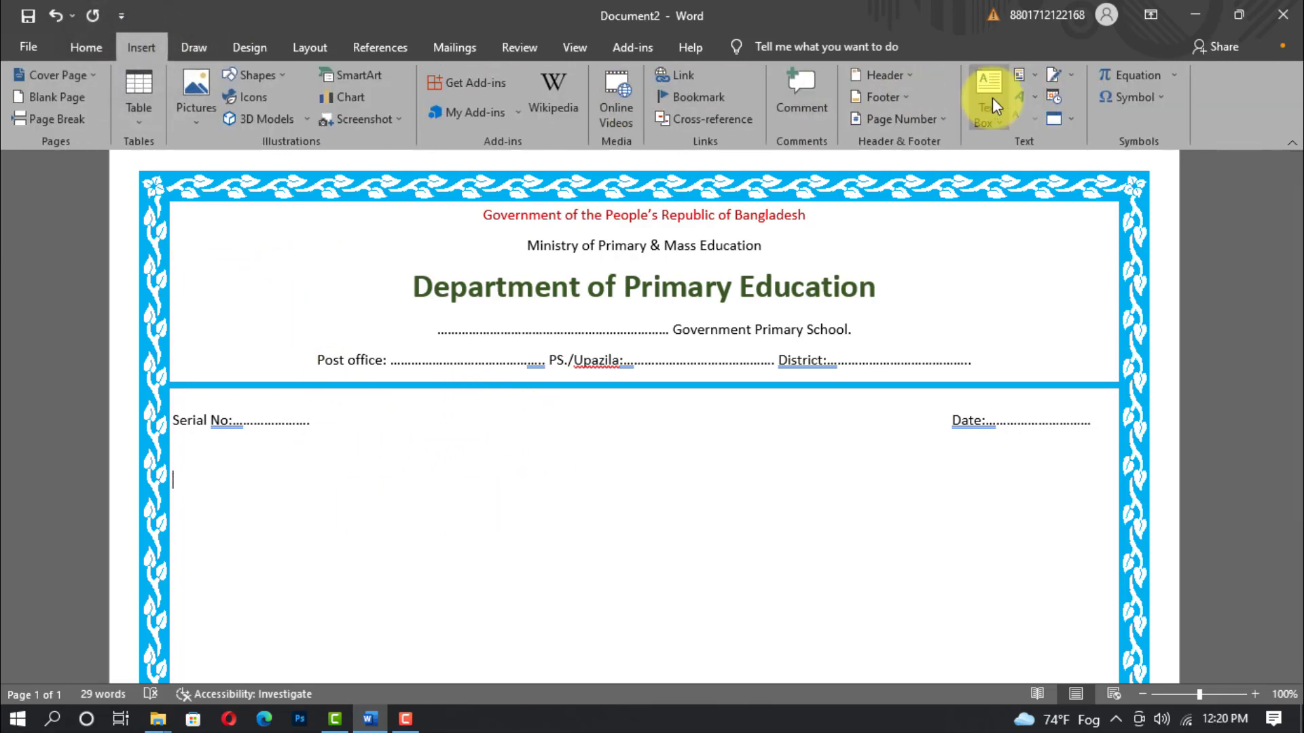
click(1022, 99)
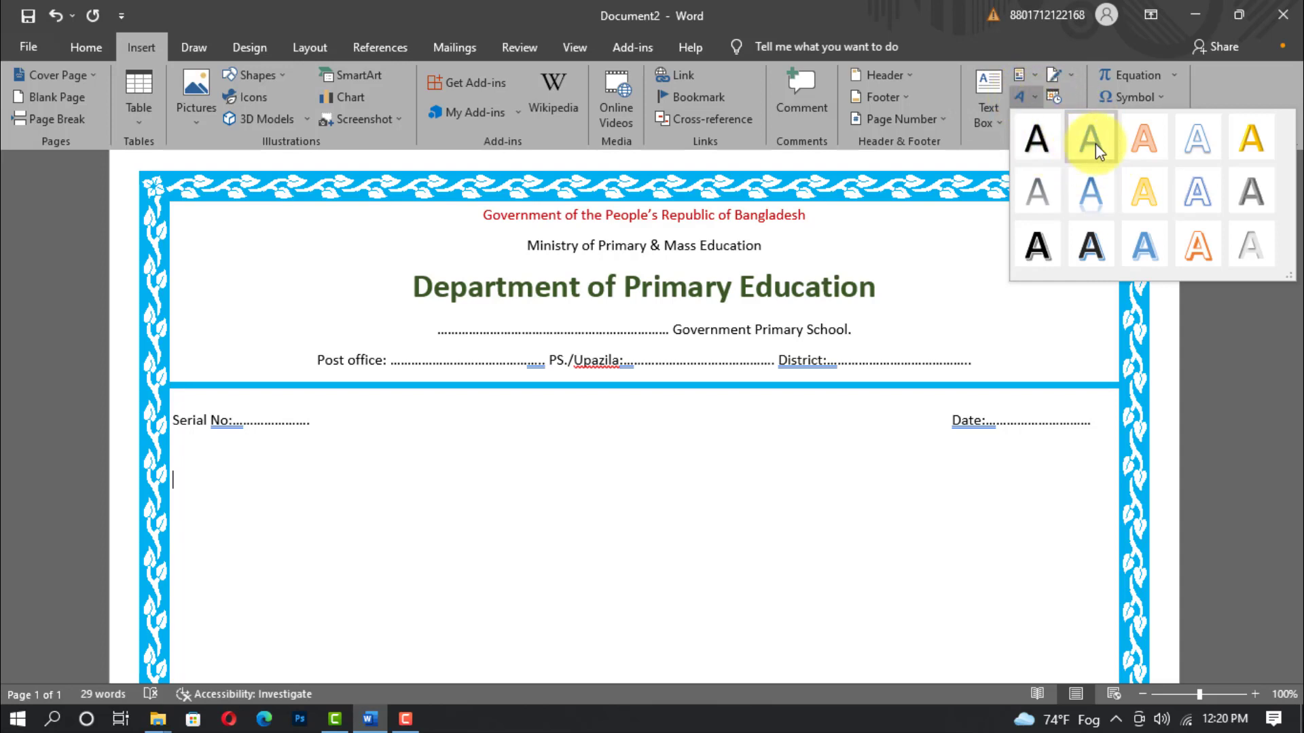
click(1142, 143)
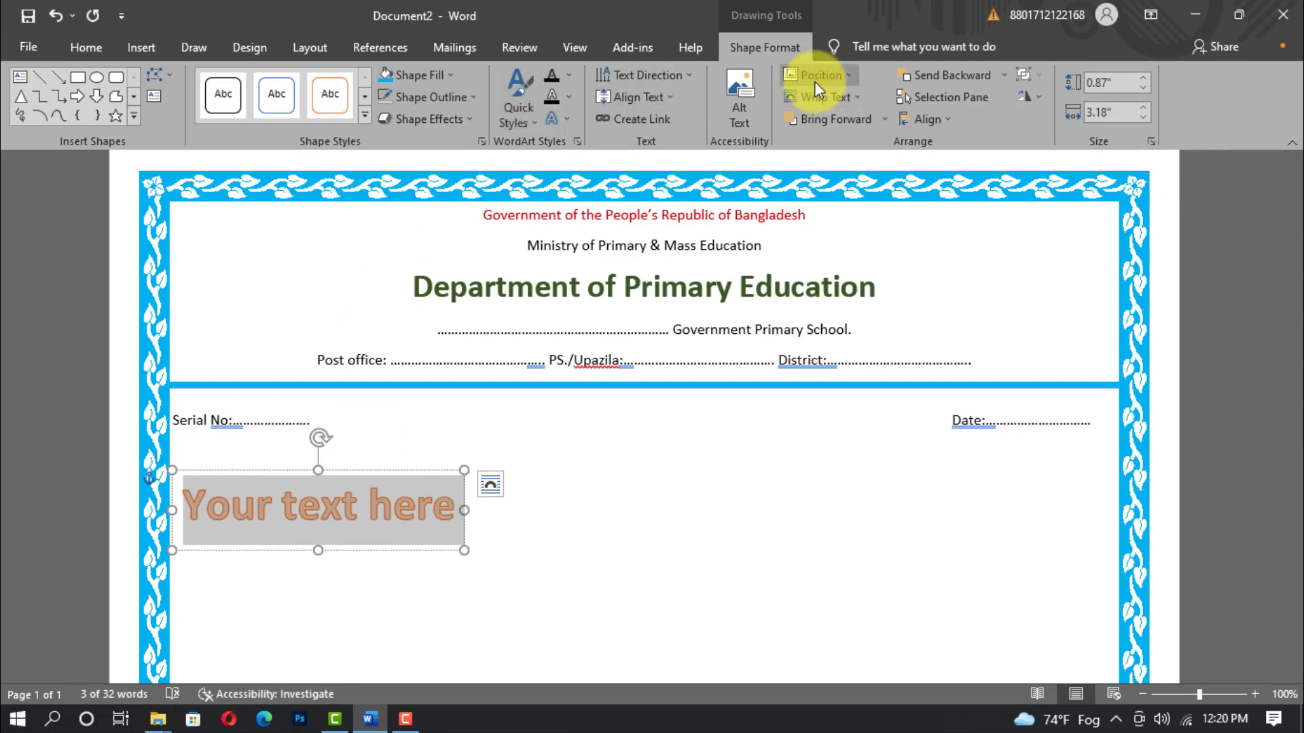
Step: Give the WordArt a dark blue text fill and no text outline
click(568, 75)
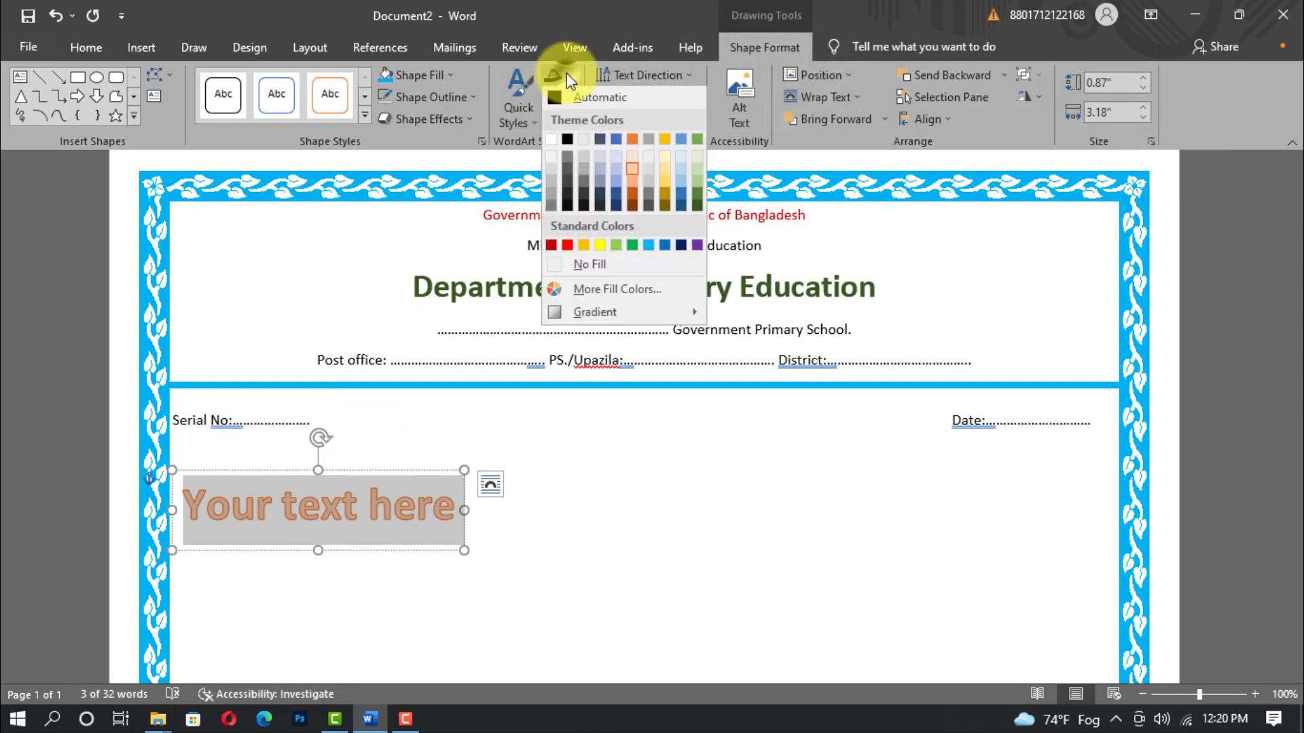
click(681, 246)
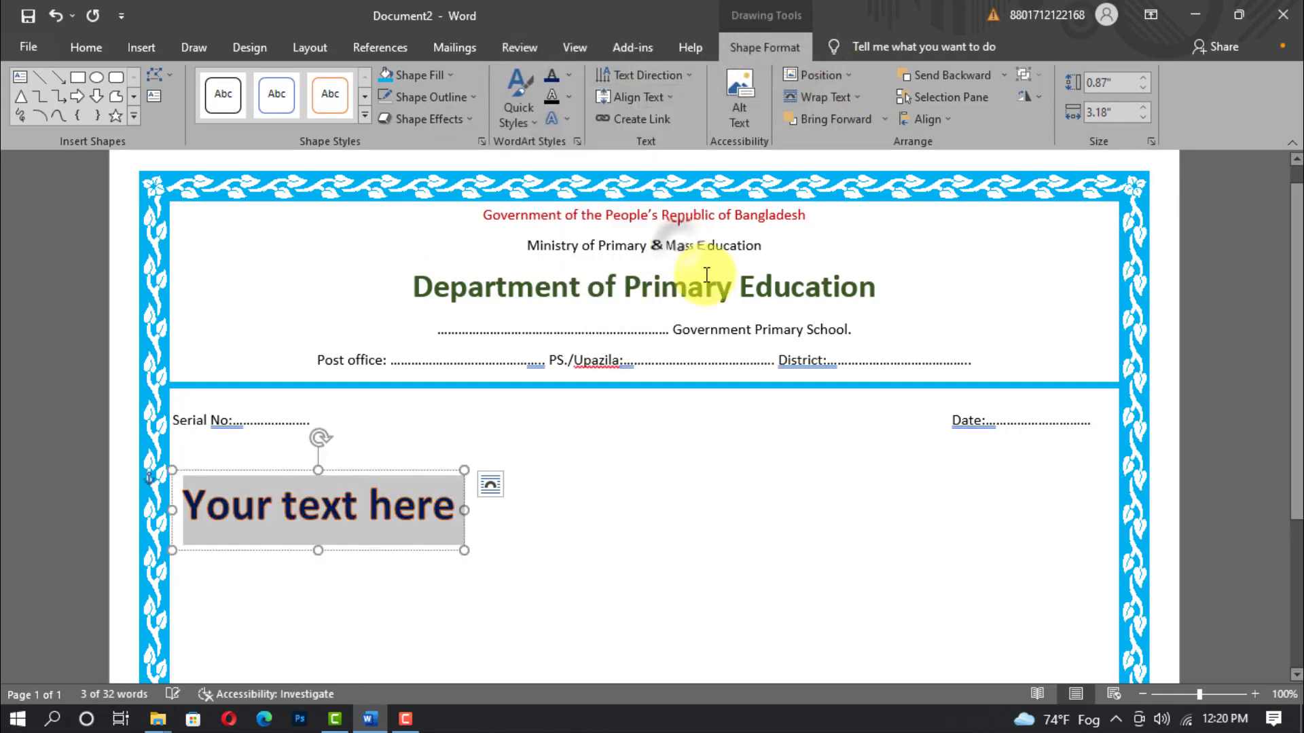
click(568, 96)
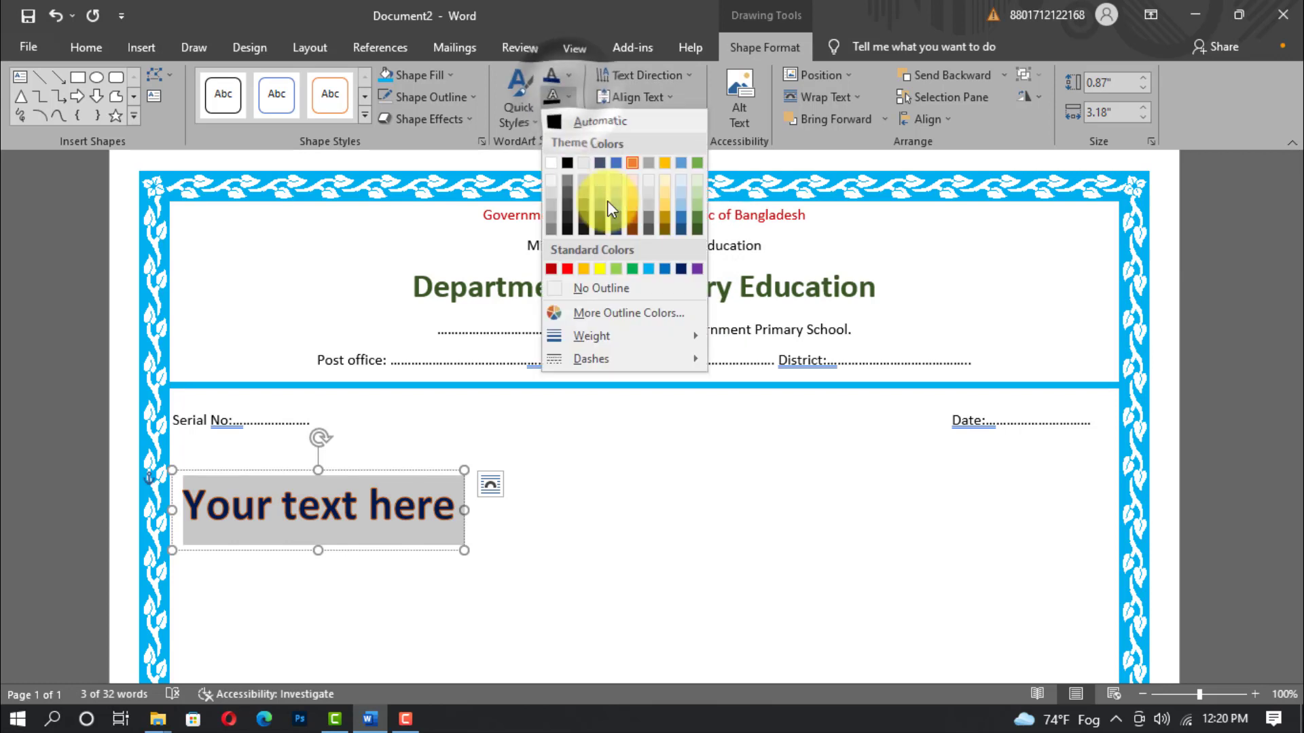
click(626, 292)
Step: Position the WordArt centred between the serial number and date, and replace its text with "Testimonial"
drag(396, 470, 746, 393)
drag(538, 423, 801, 446)
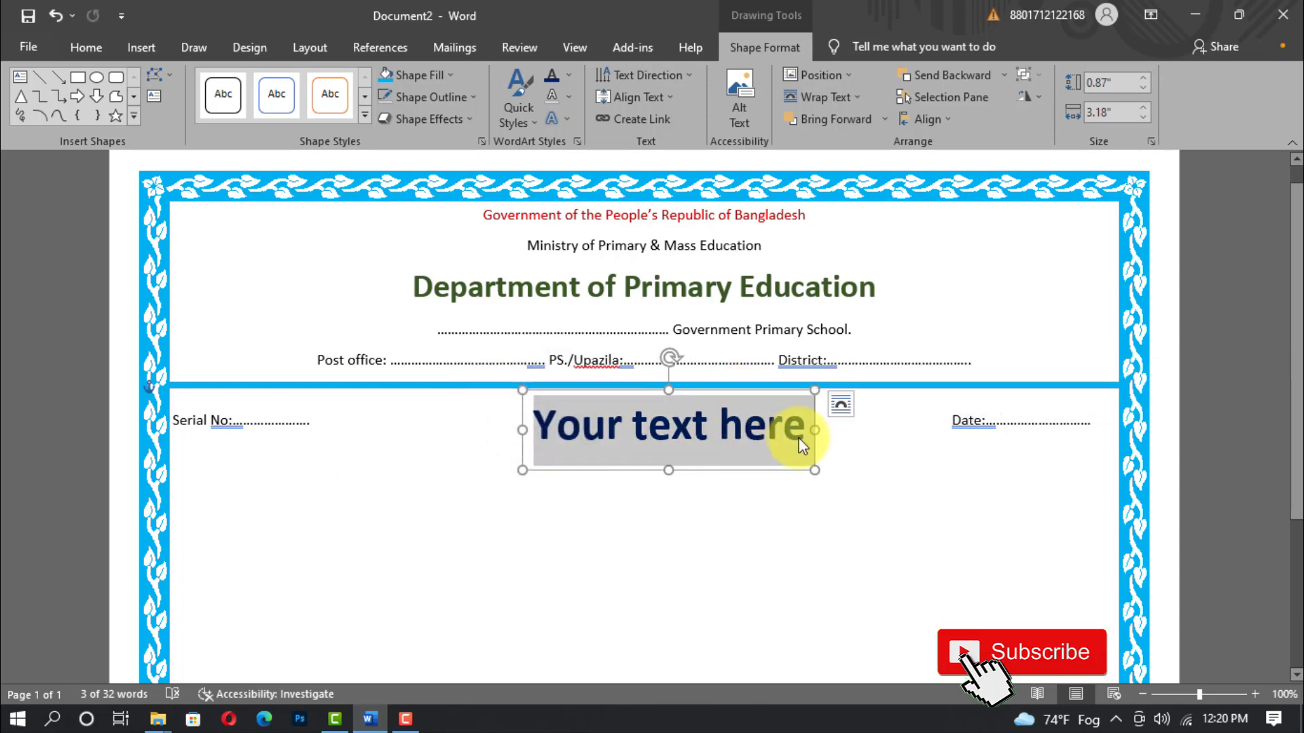
text(Testimonial)
drag(684, 501, 708, 491)
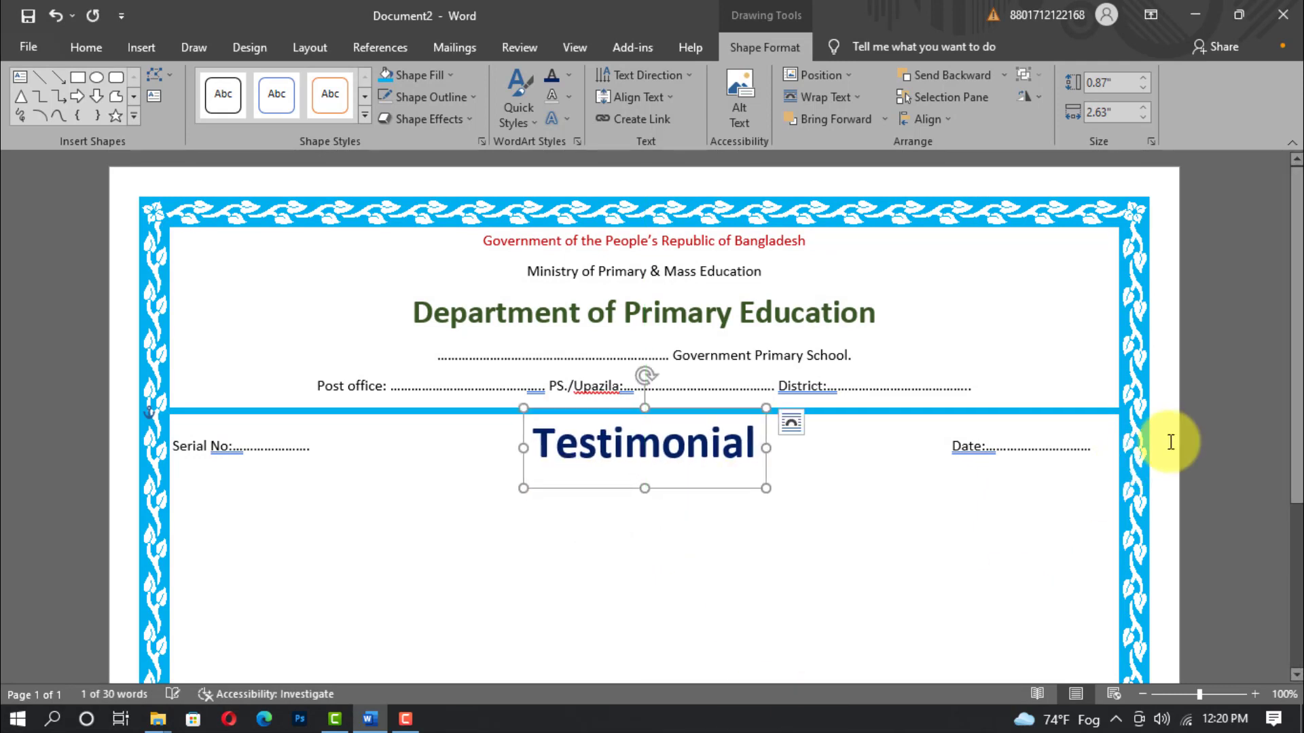
click(291, 276)
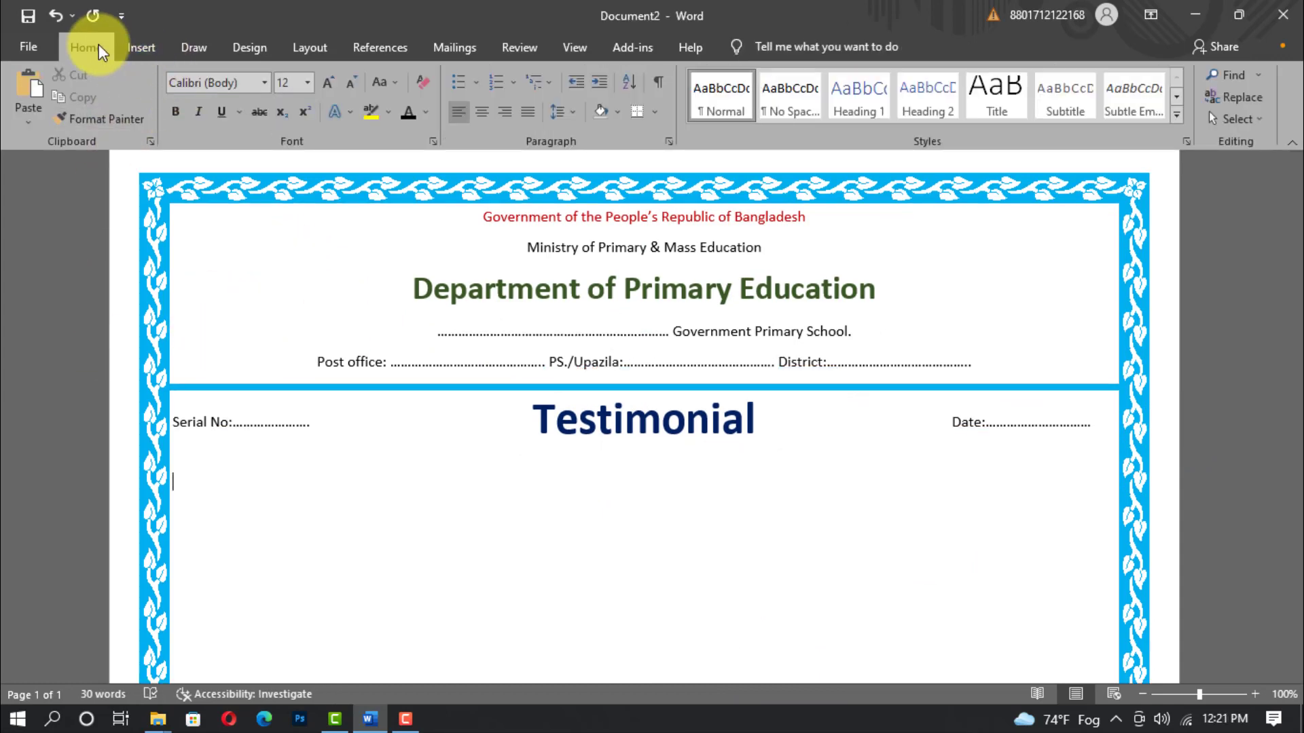
Step: Insert the picture "AR Multimedia Logo Final1" from the desktop's Testimonial folder below the serial number line
click(137, 48)
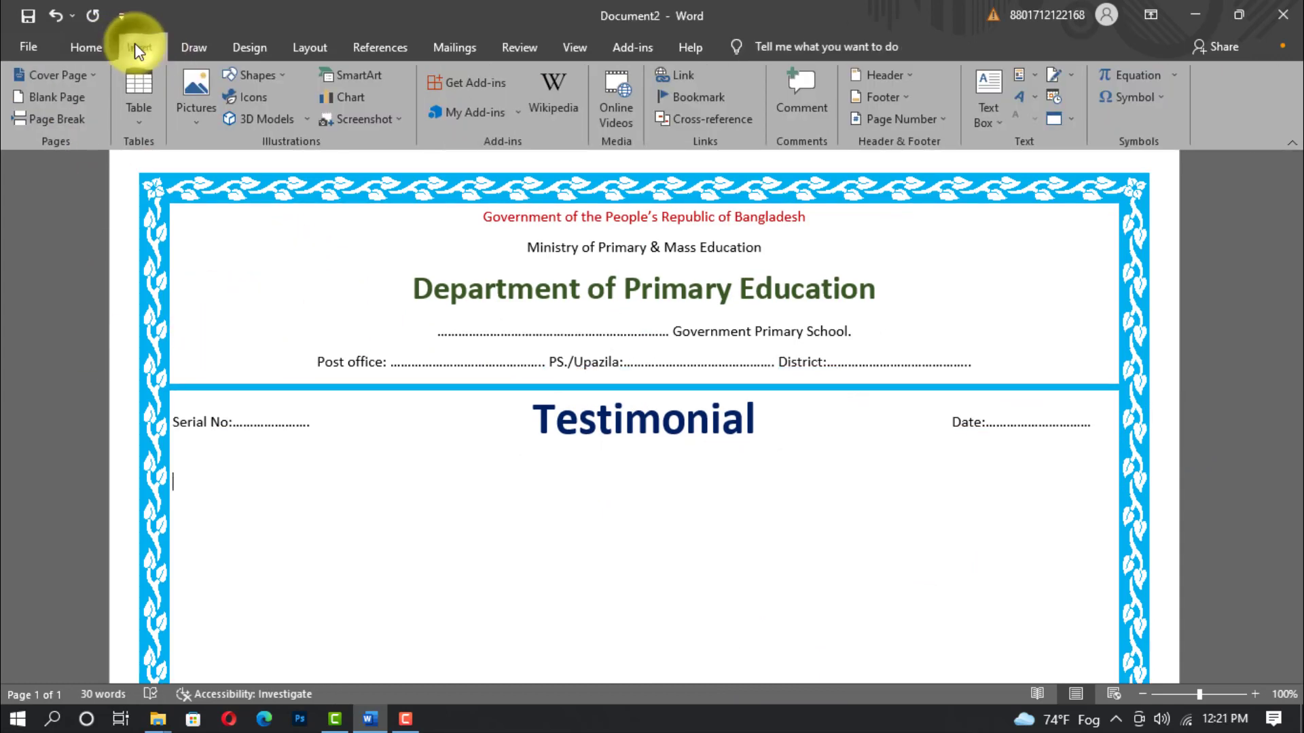
click(203, 84)
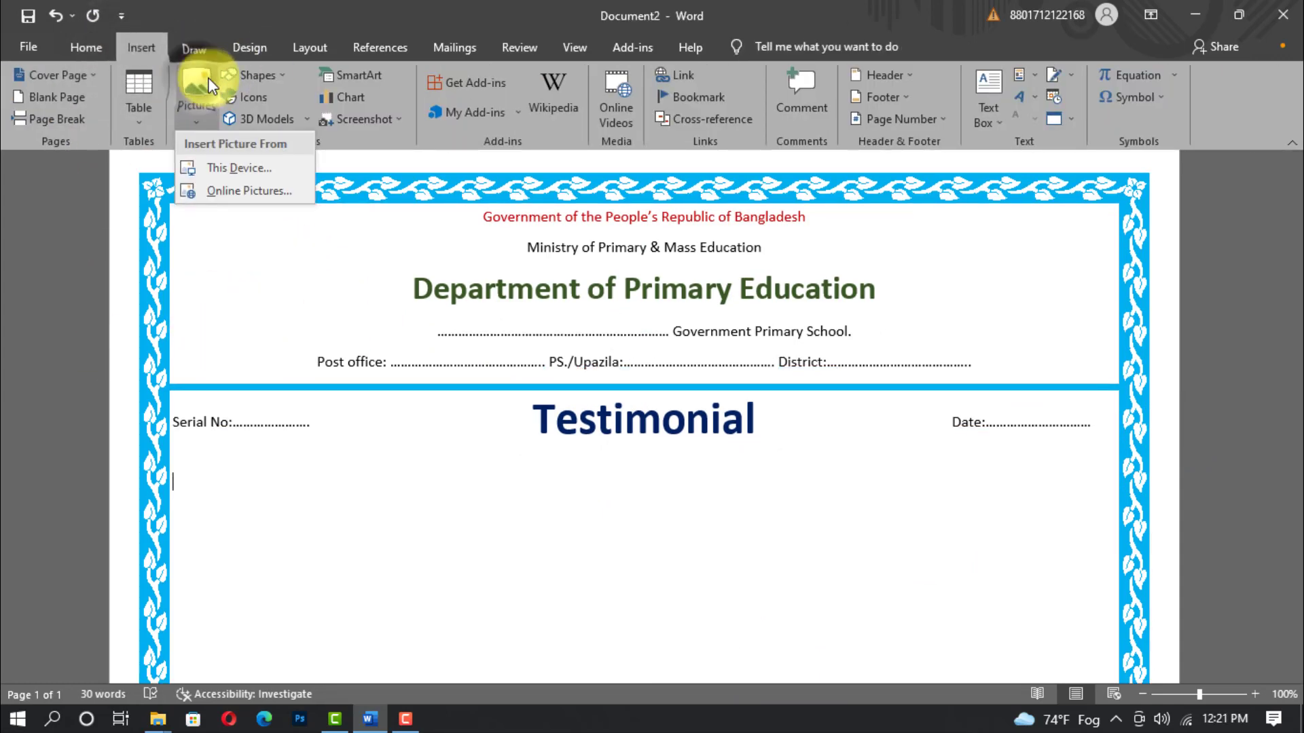
click(243, 168)
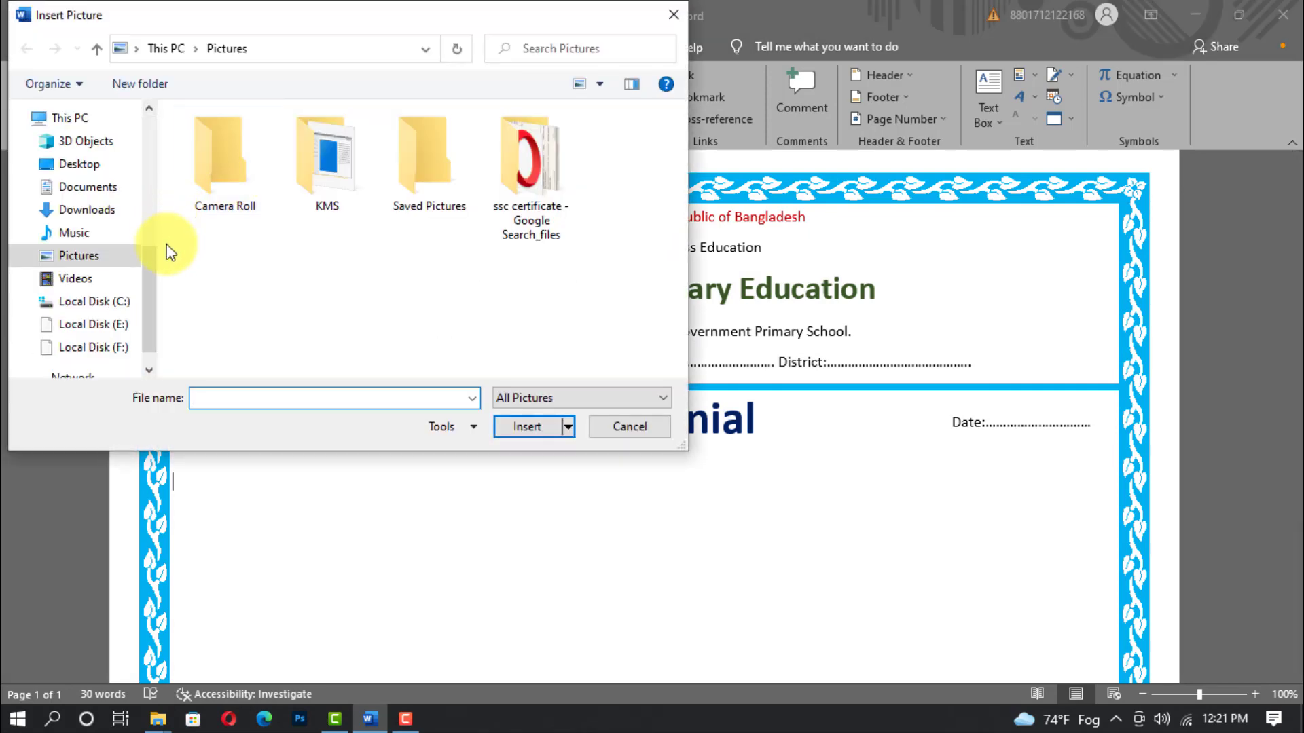
scroll(151, 247, up, 5)
click(90, 151)
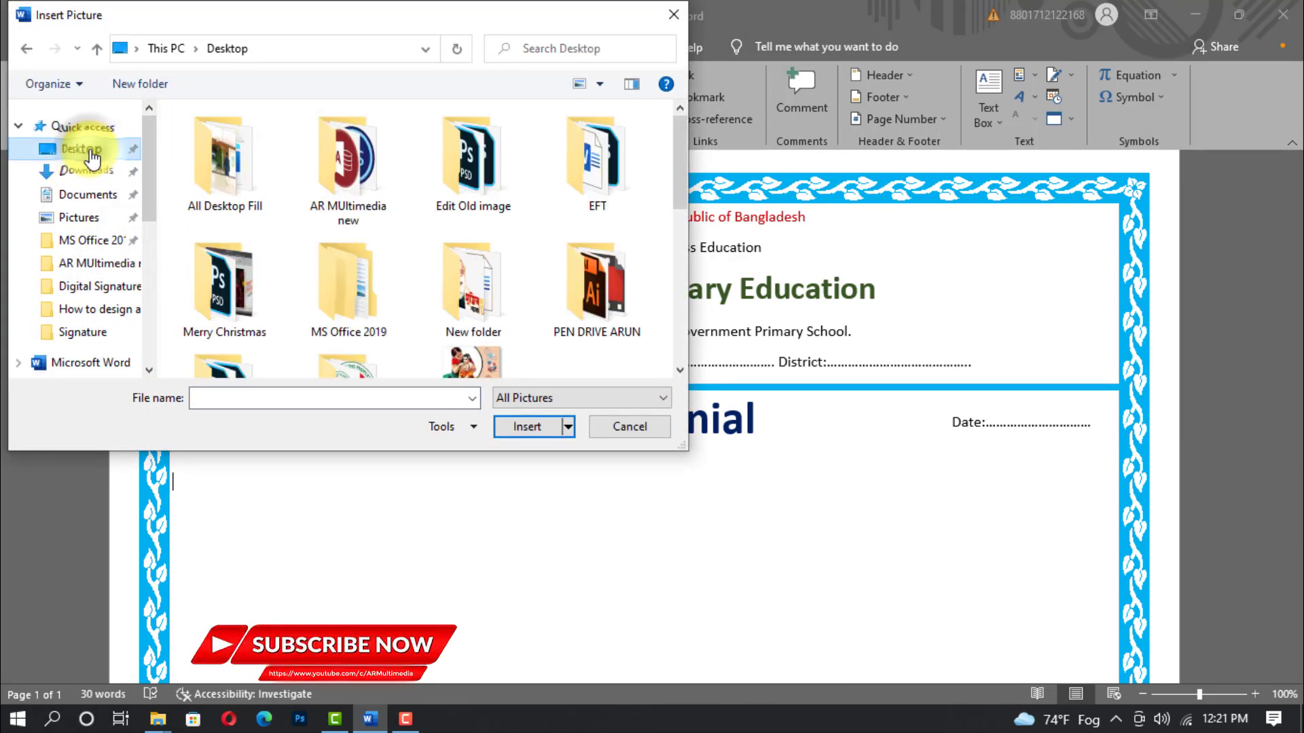
scroll(679, 195, down, 1)
scroll(680, 196, down, 1)
double_click(340, 237)
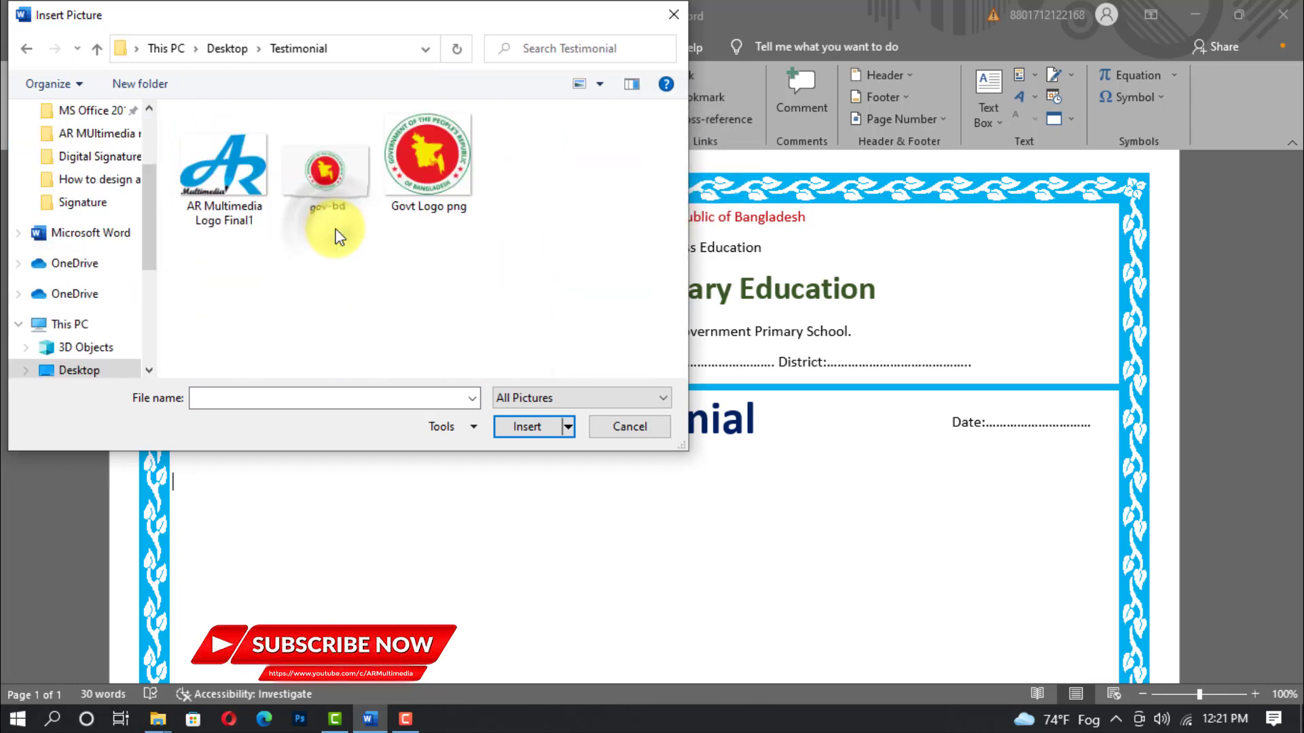
click(221, 167)
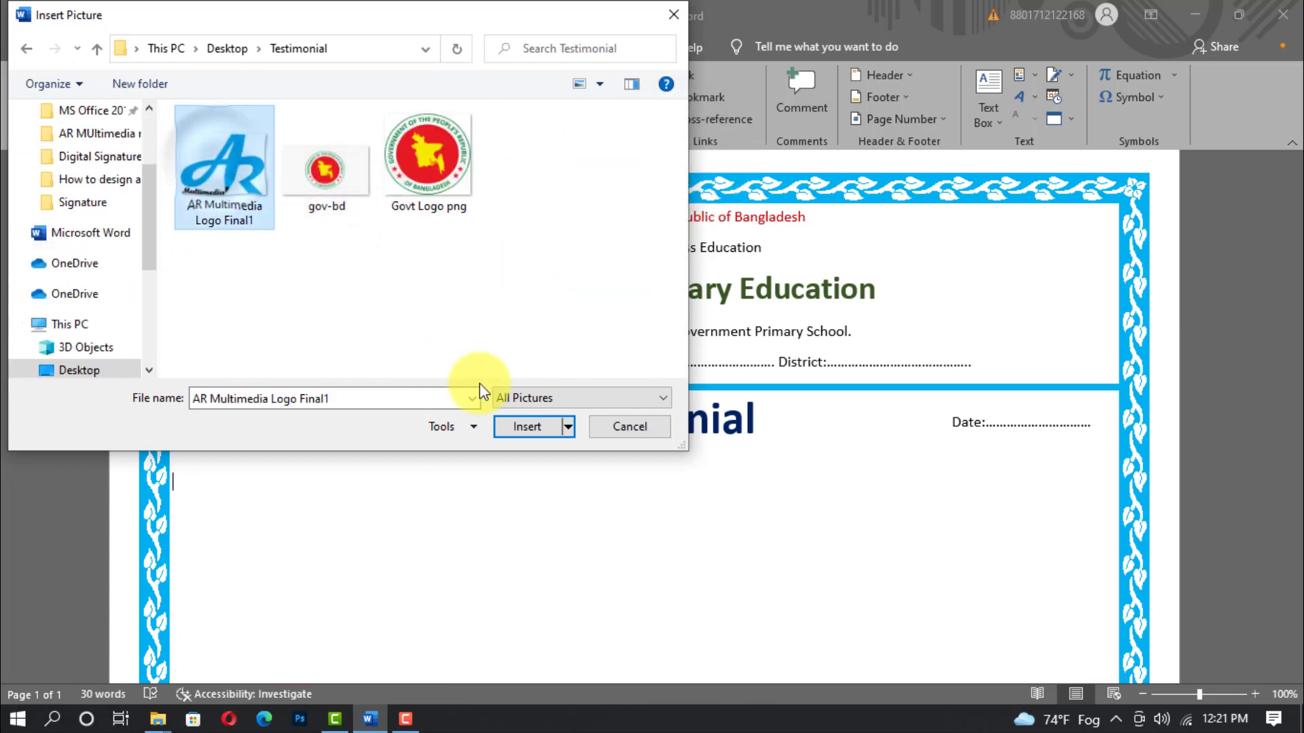
click(527, 427)
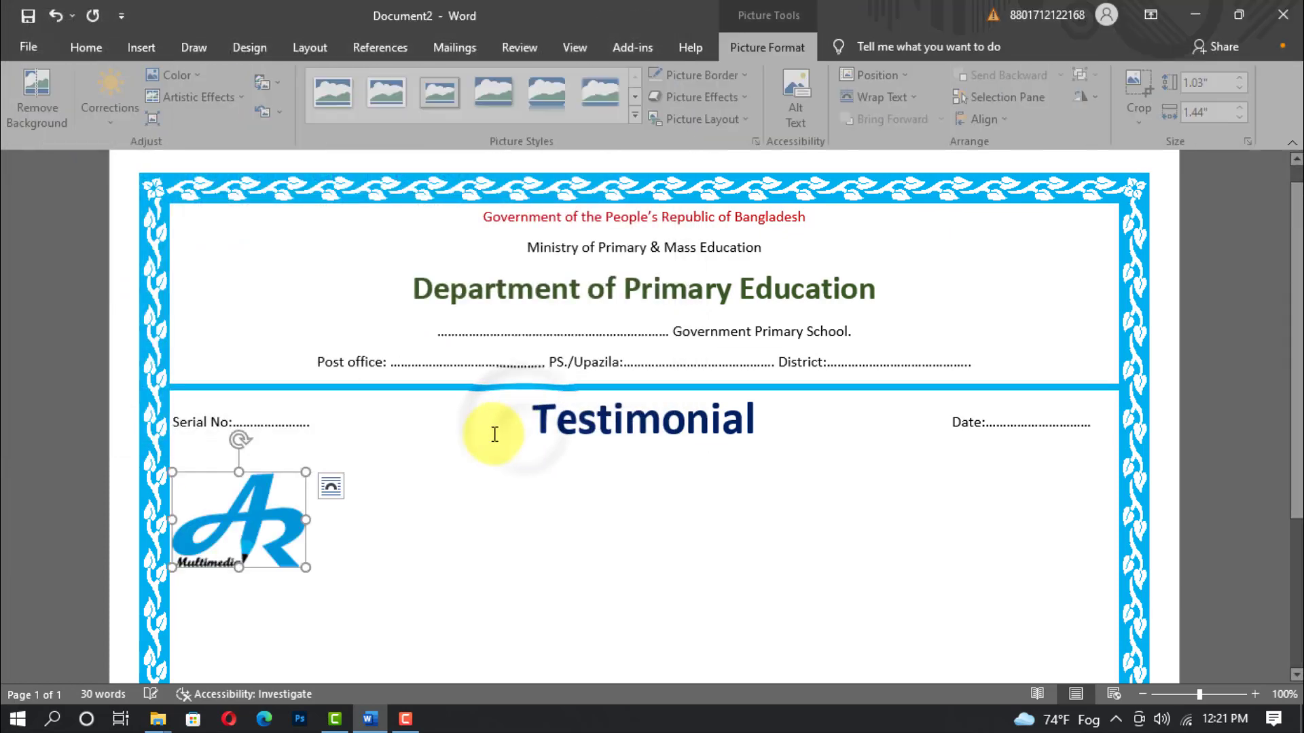
Step: Set the AR Multimedia logo to In Front of Text and move it to the left of the certificate heading
click(869, 97)
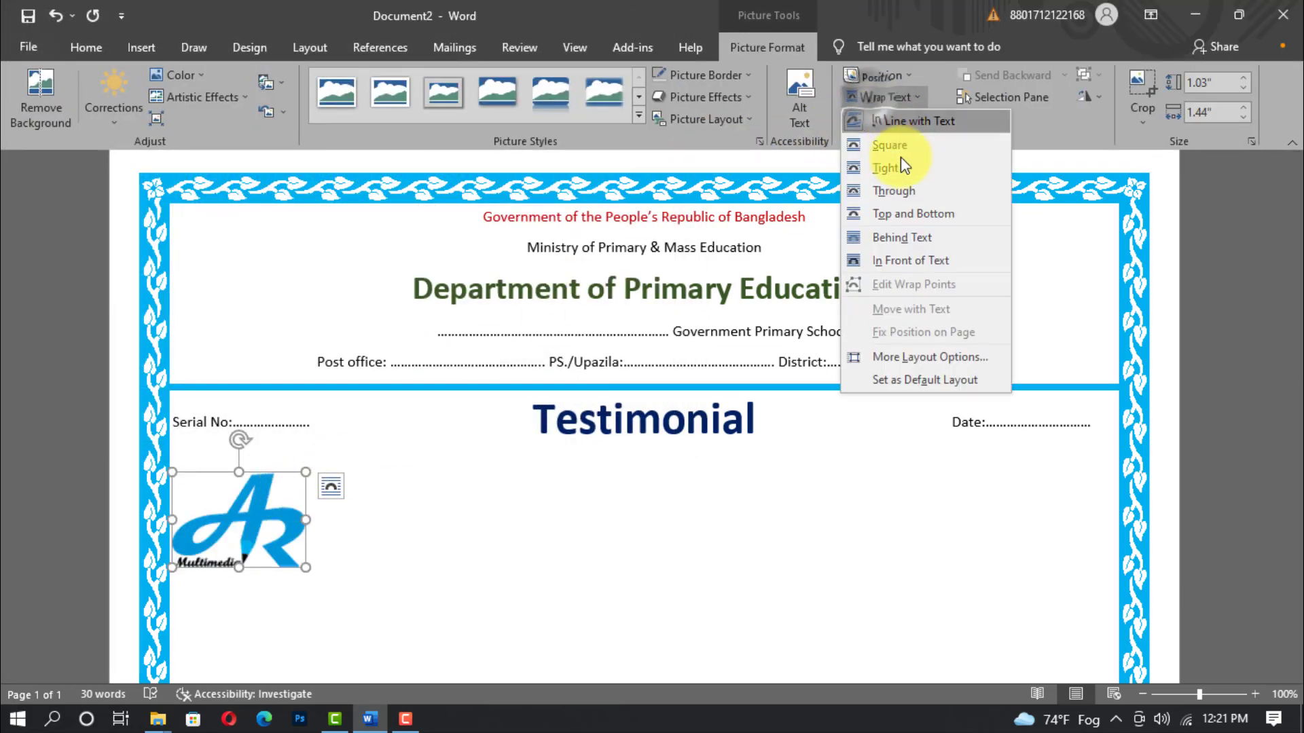
click(895, 258)
drag(246, 515, 266, 268)
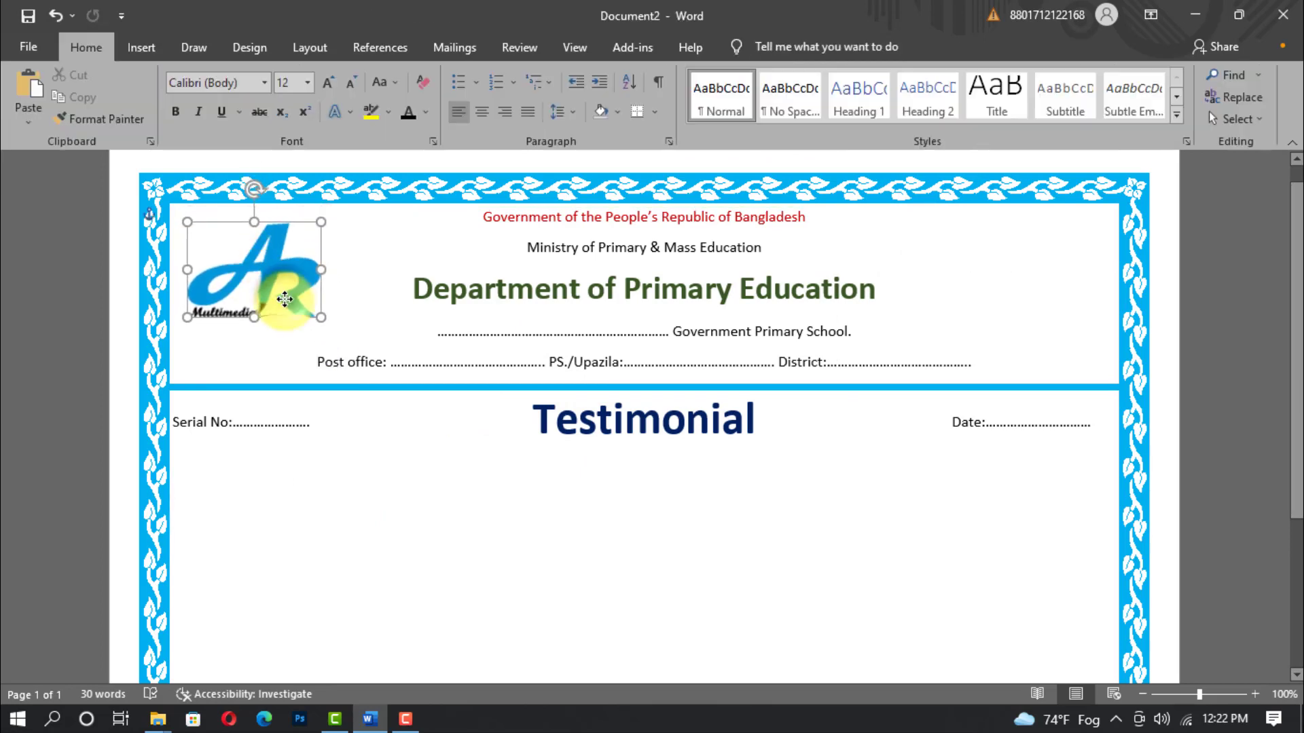
Step: Make the heading line "Government of the People's Republic of Bangladesh" bold
click(473, 216)
drag(474, 217, 844, 204)
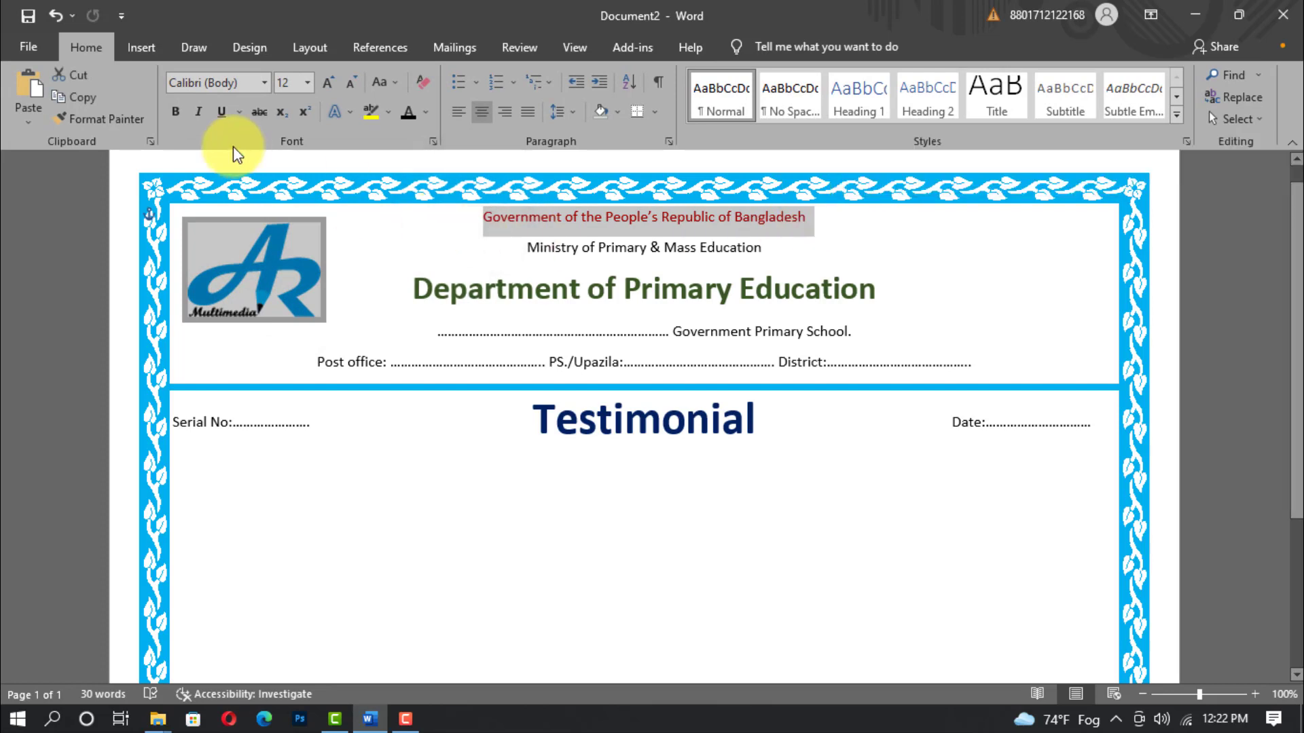
click(178, 110)
click(524, 568)
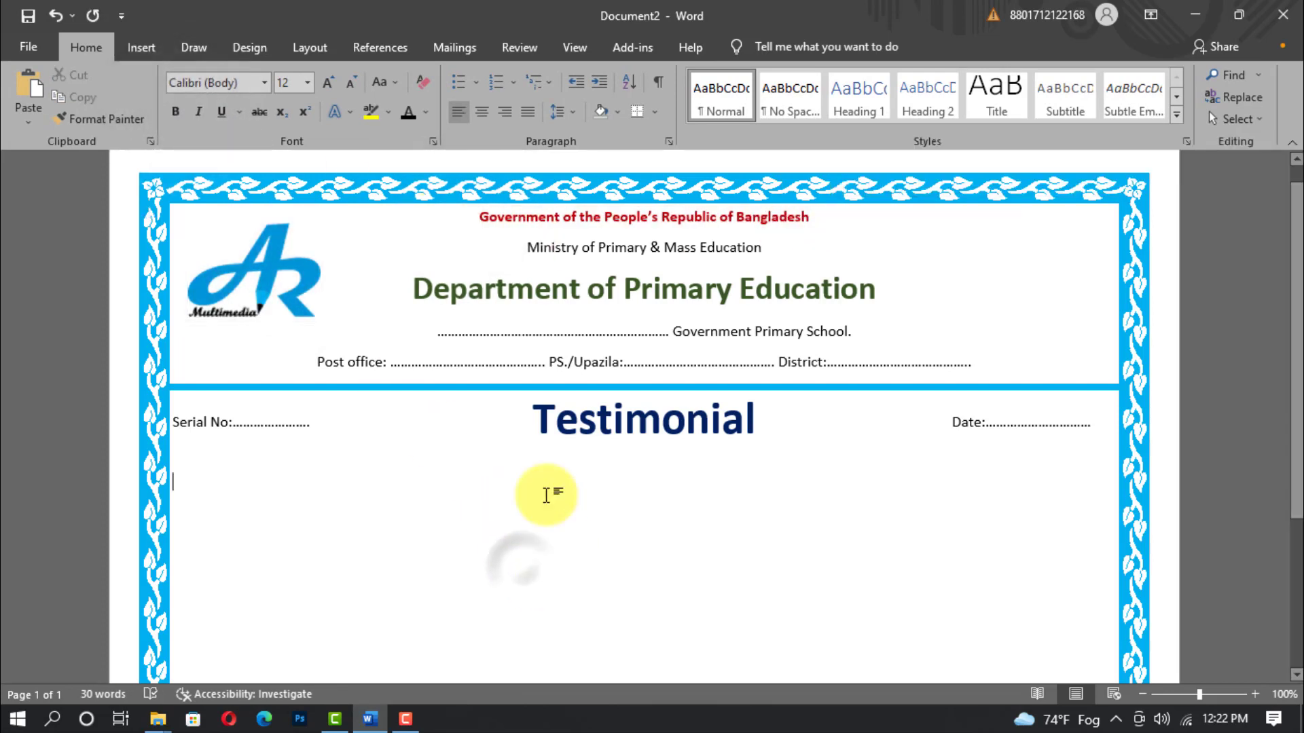
Step: Remove the space after paragraph from the first four heading lines, through the Government Primary School line
drag(480, 218, 984, 345)
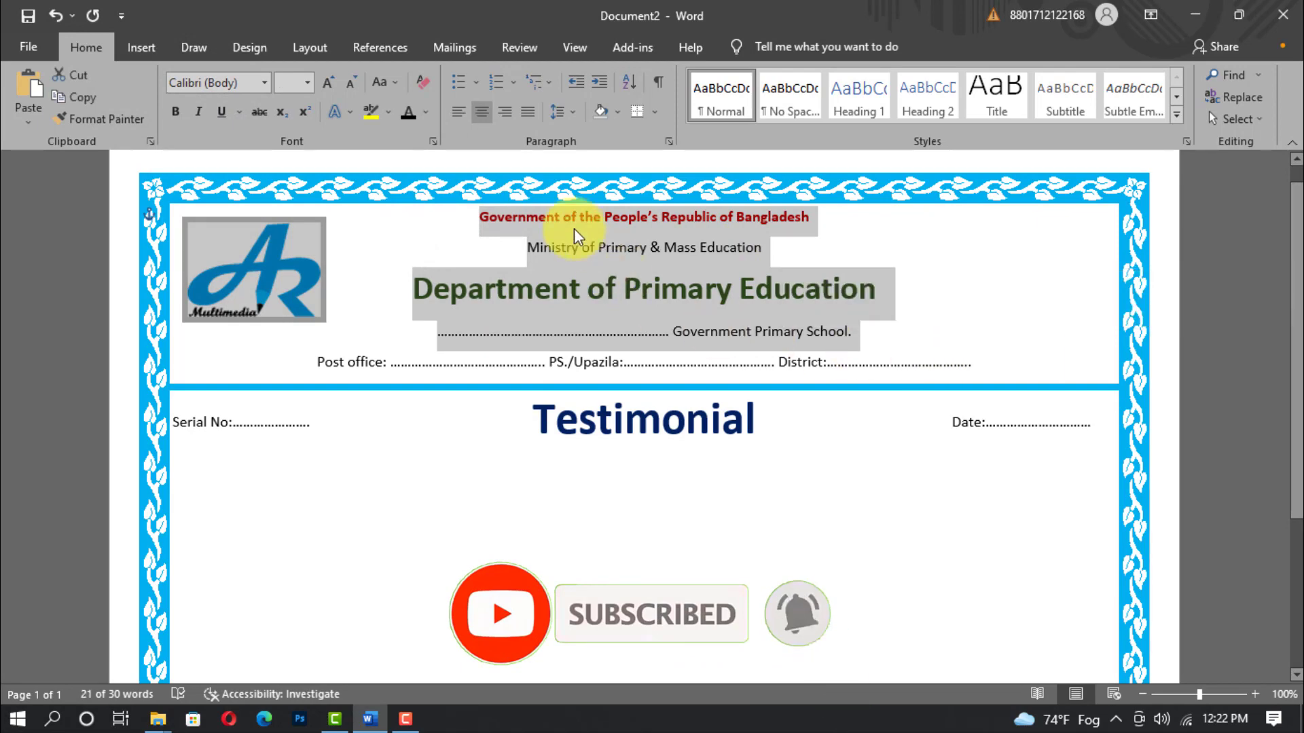
click(573, 112)
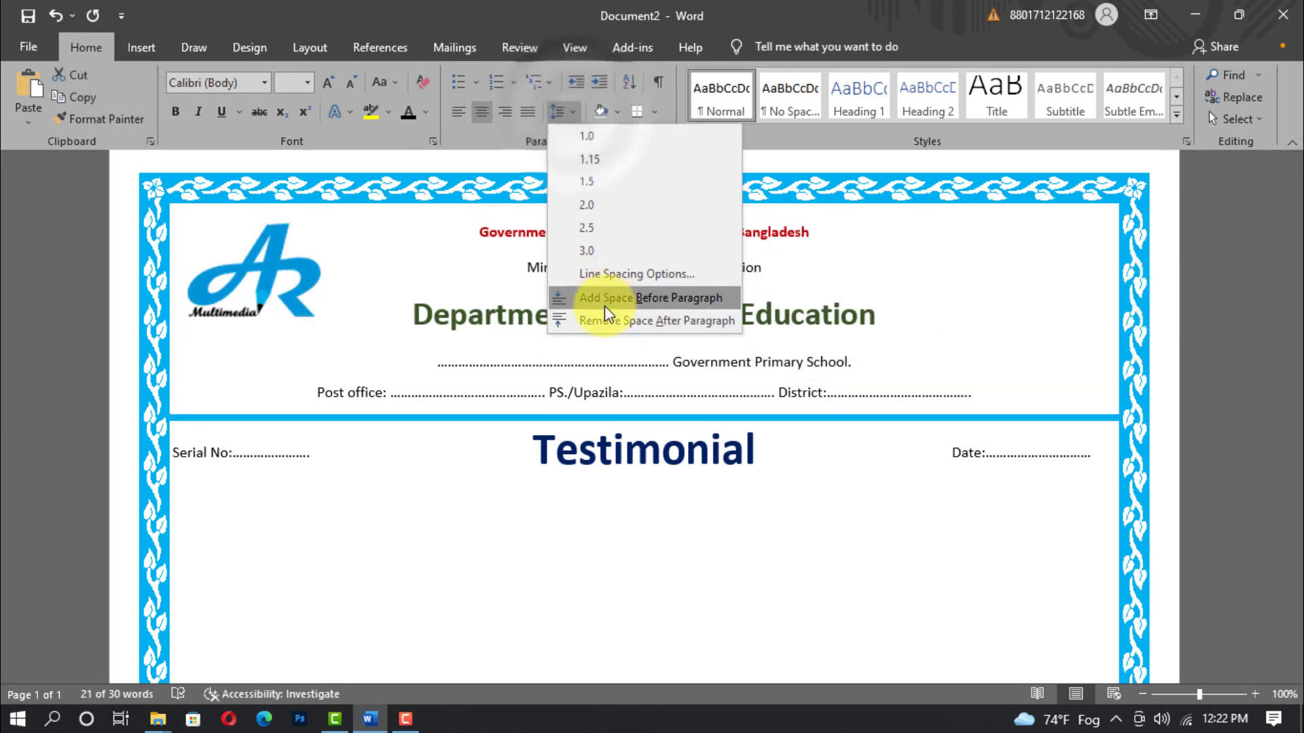
click(596, 319)
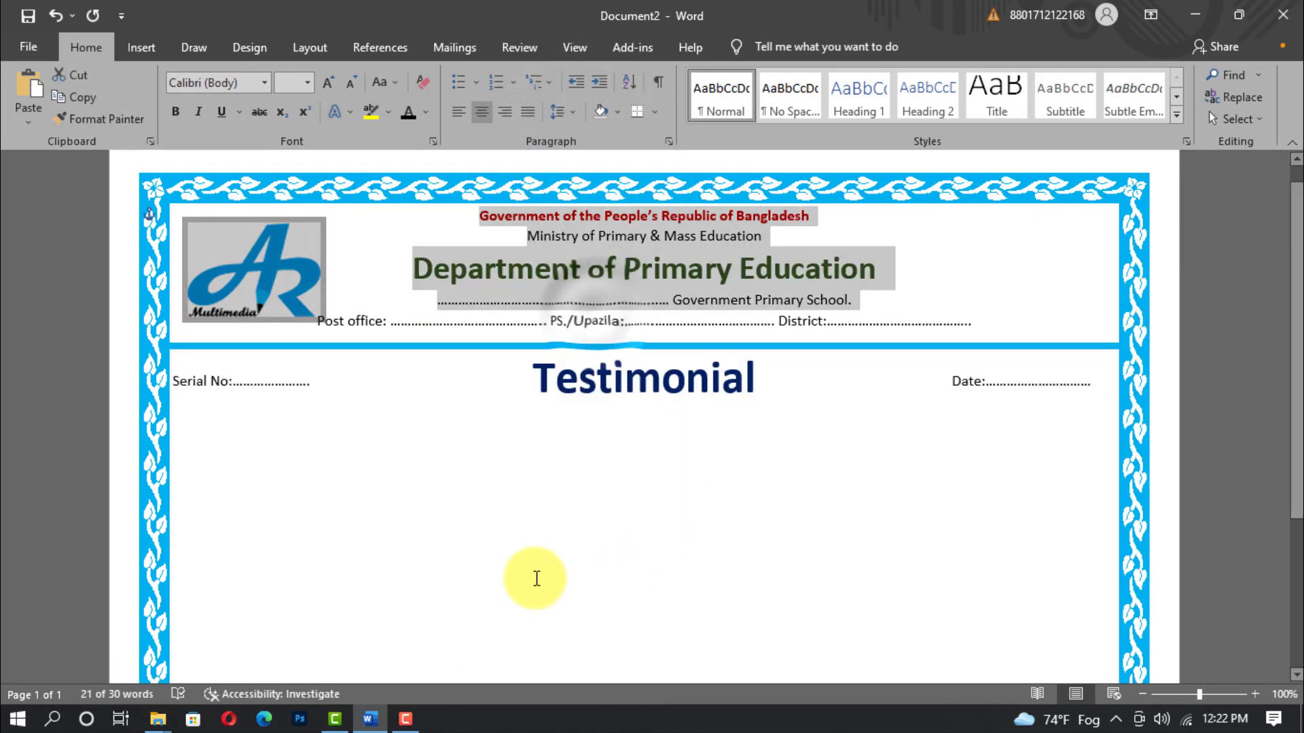
click(364, 428)
Step: Shrink the AR Multimedia logo slightly and reposition it within the space left of the heading
click(274, 259)
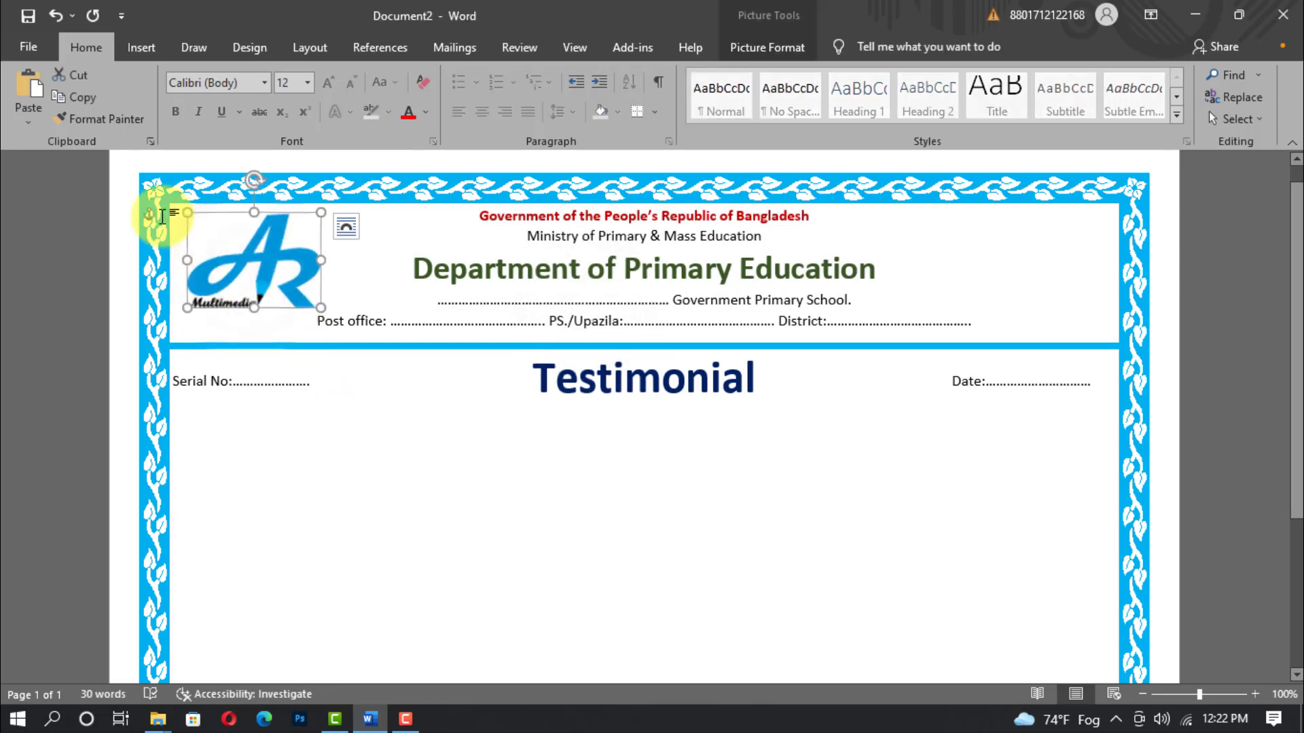
drag(188, 213, 249, 256)
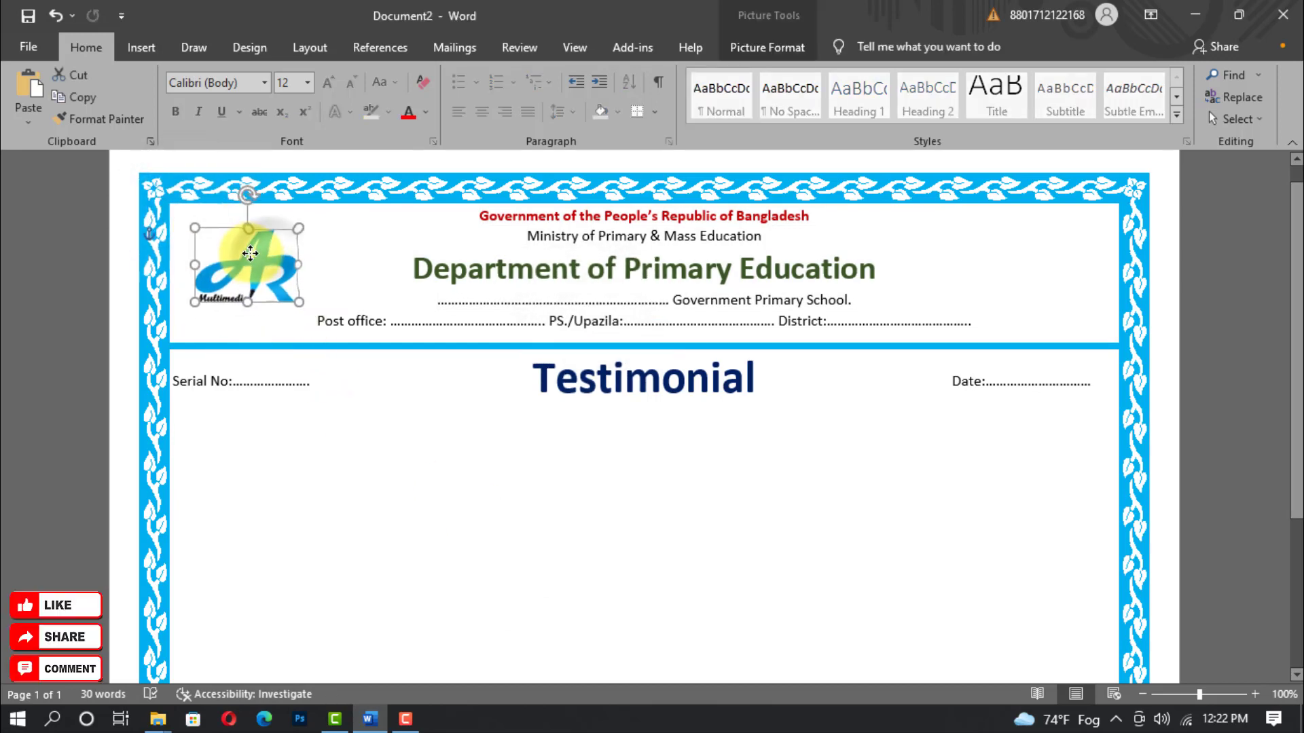
click(642, 597)
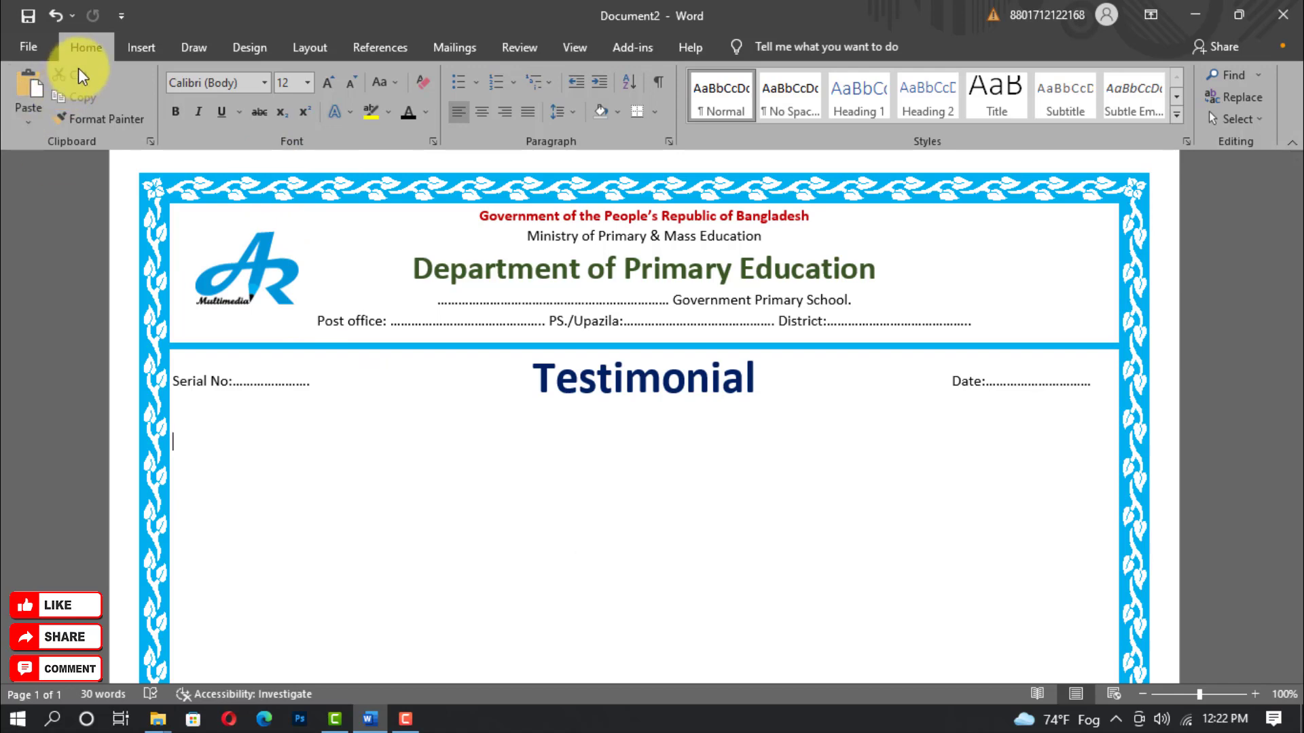
Step: Insert the picture "Govt Logo png" from the Testimonial folder below the serial number line
click(135, 49)
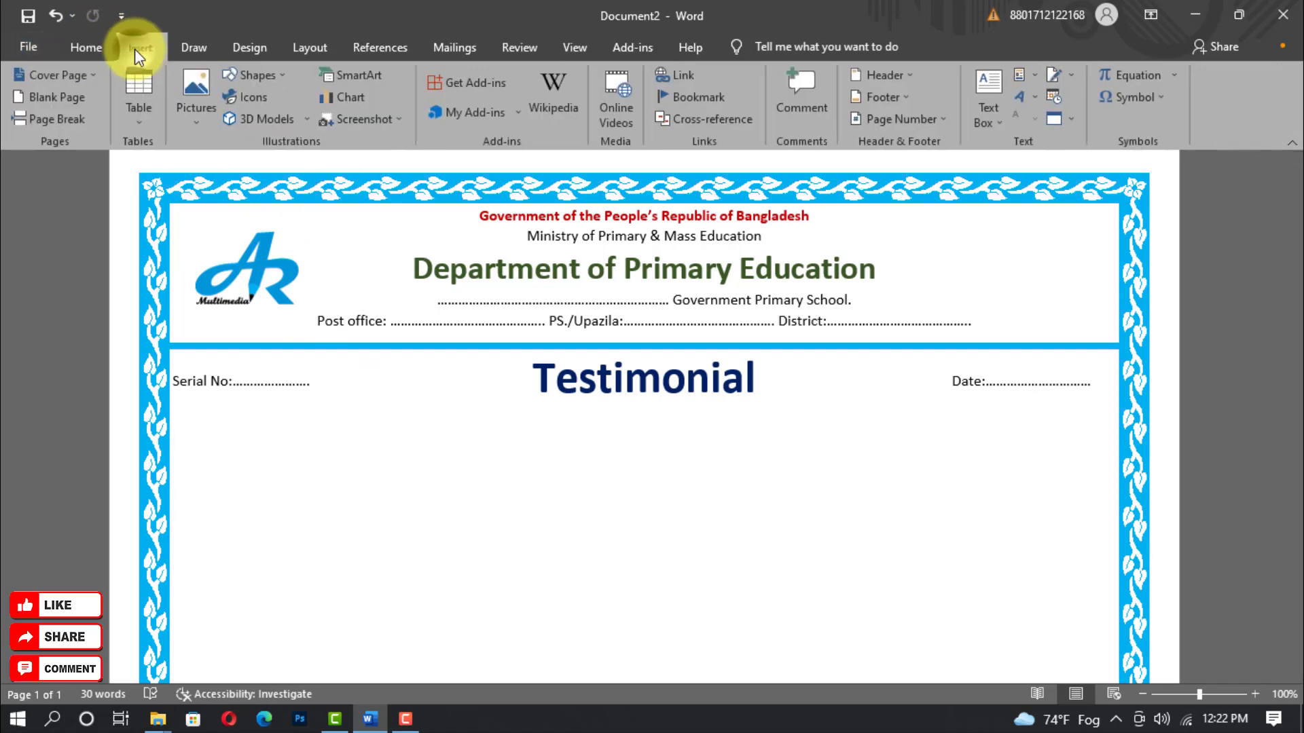
click(193, 87)
click(227, 170)
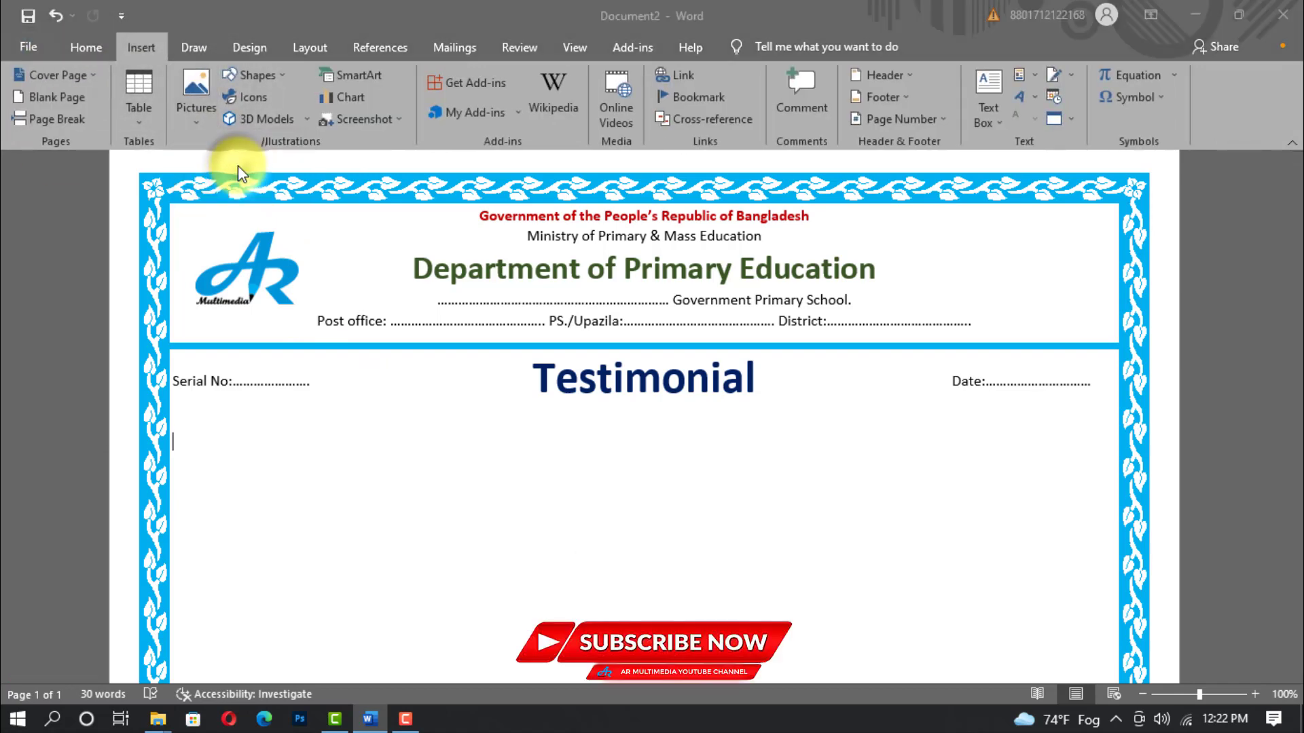
click(420, 165)
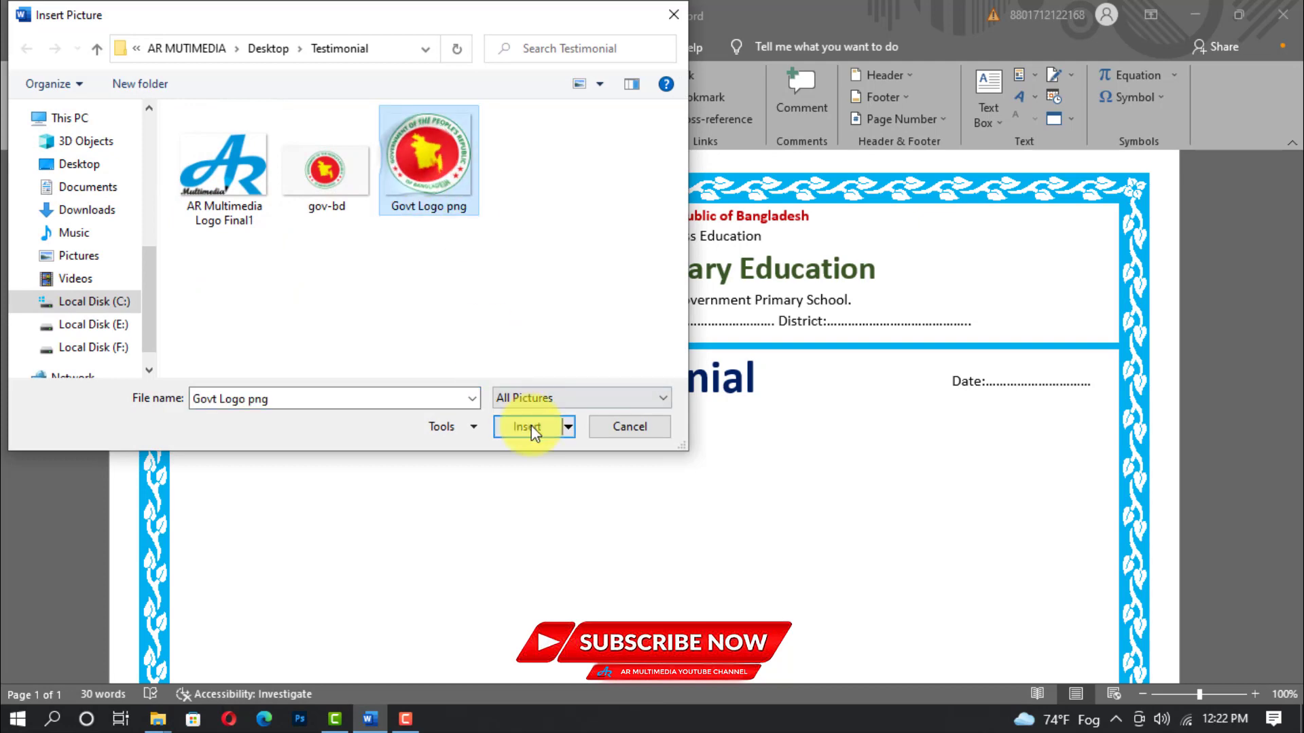
click(527, 427)
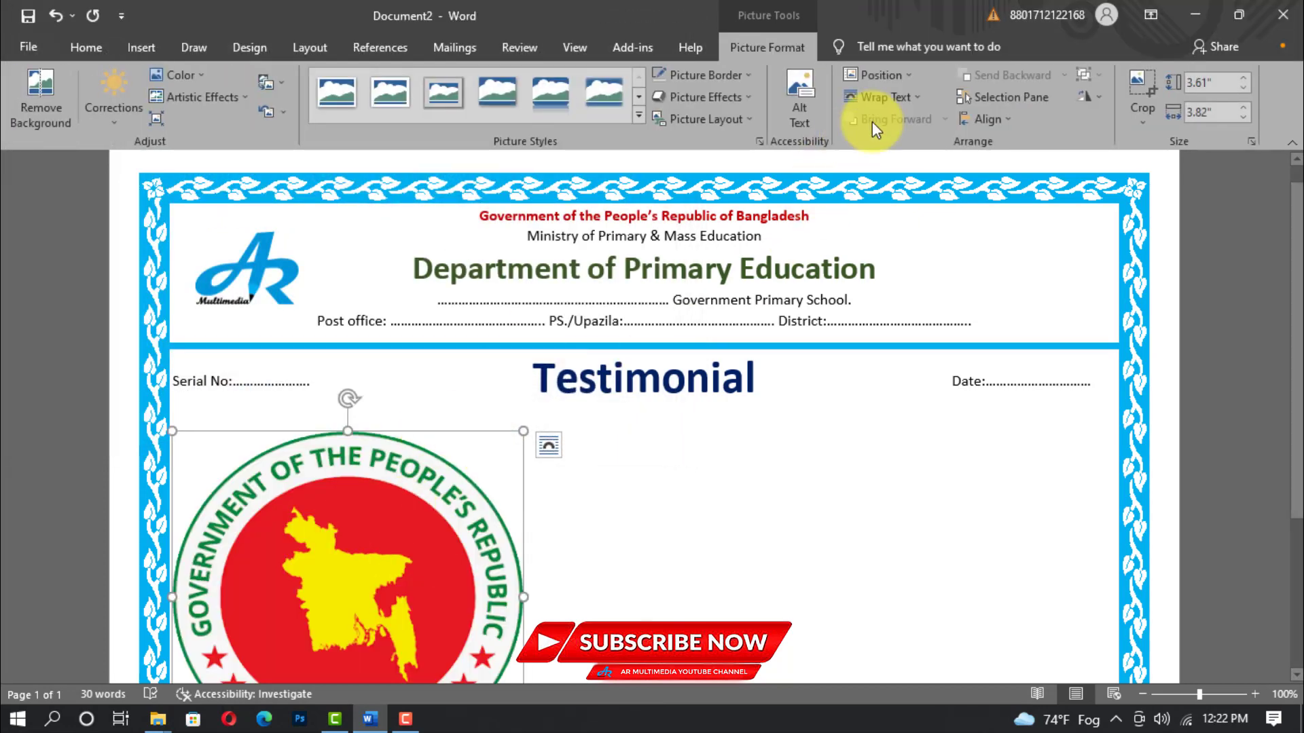
Step: Set the government logo to In Front of Text, shrink it and place it to the right of the heading
click(885, 97)
click(915, 261)
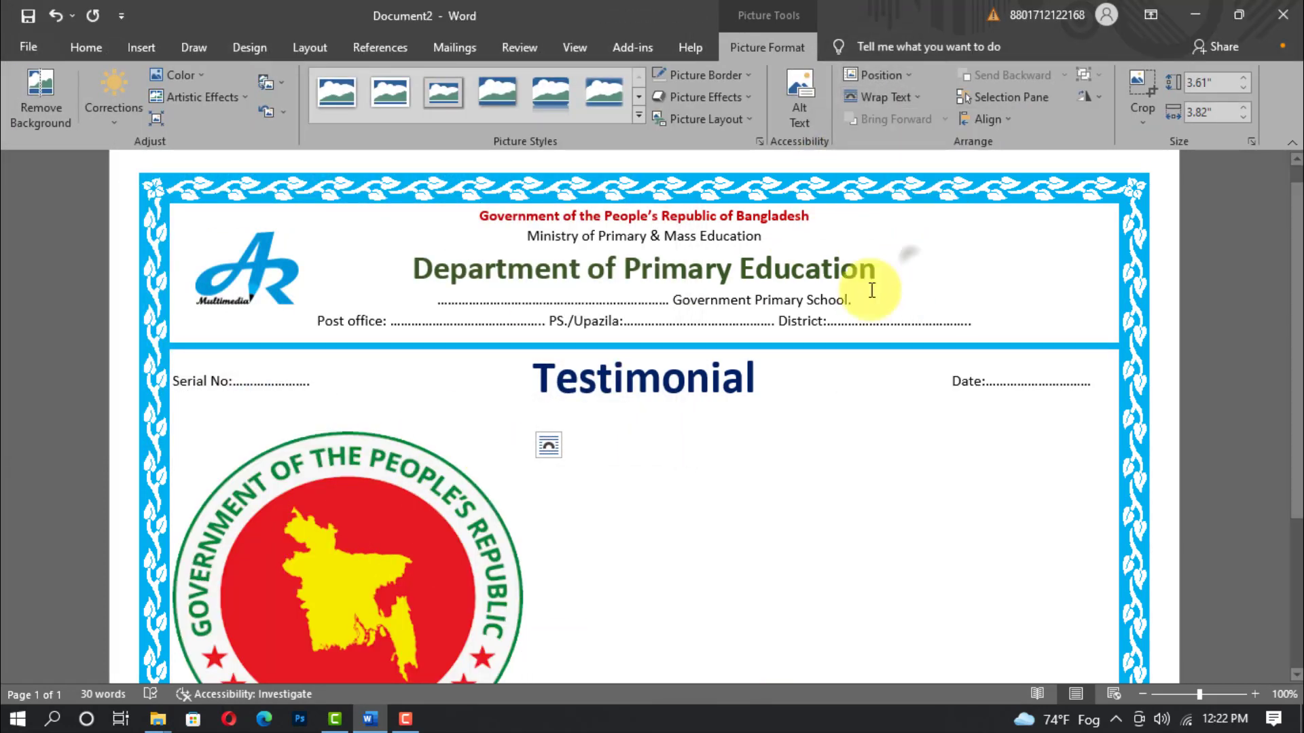
drag(437, 501, 707, 394)
drag(533, 318, 1076, 305)
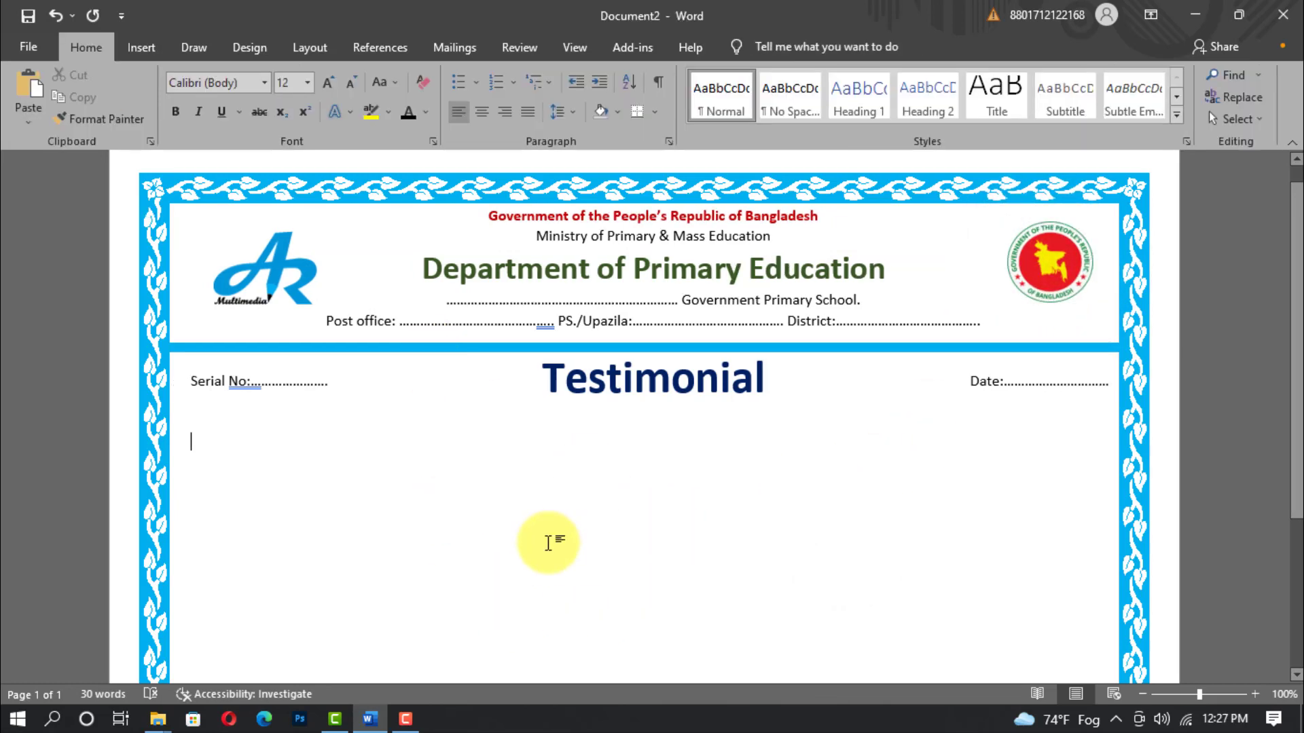
Step: At font size 14, type "This is to certify that" below the title and a "Father's" and "Mother's" line, with dotted blanks
click(574, 532)
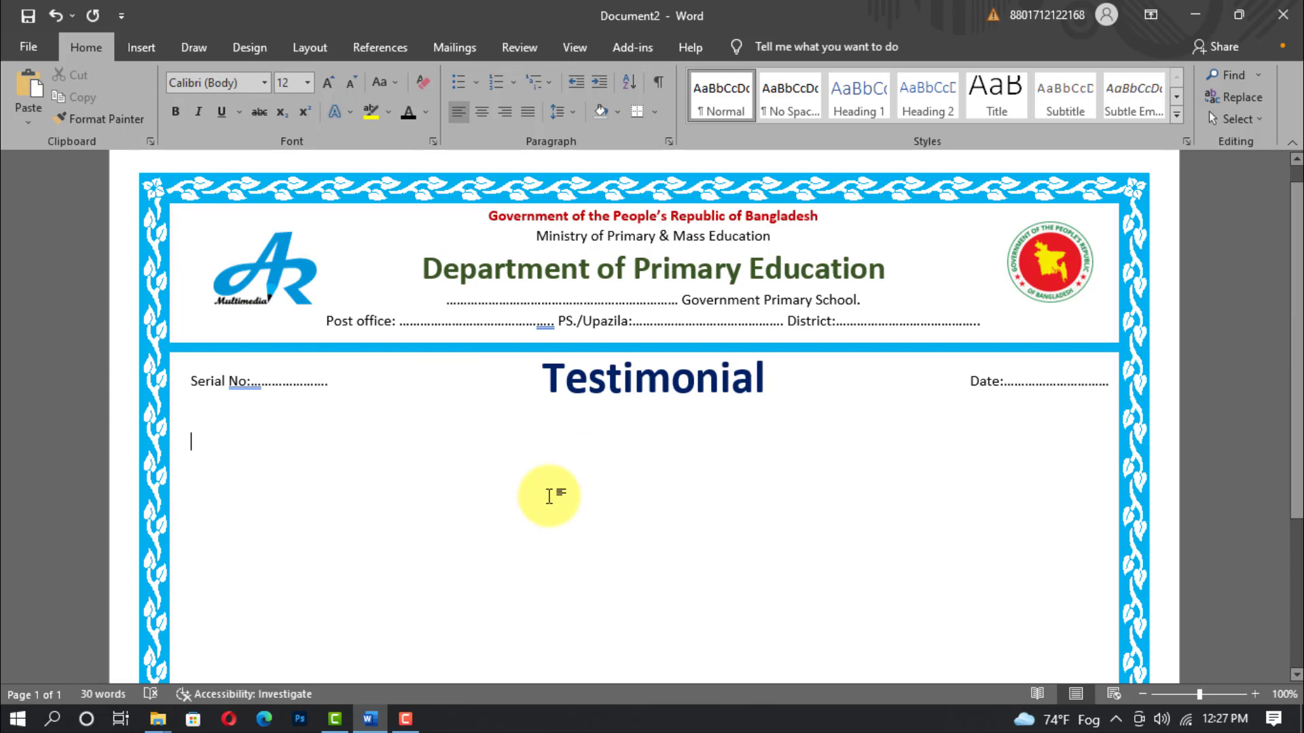
click(309, 83)
click(285, 196)
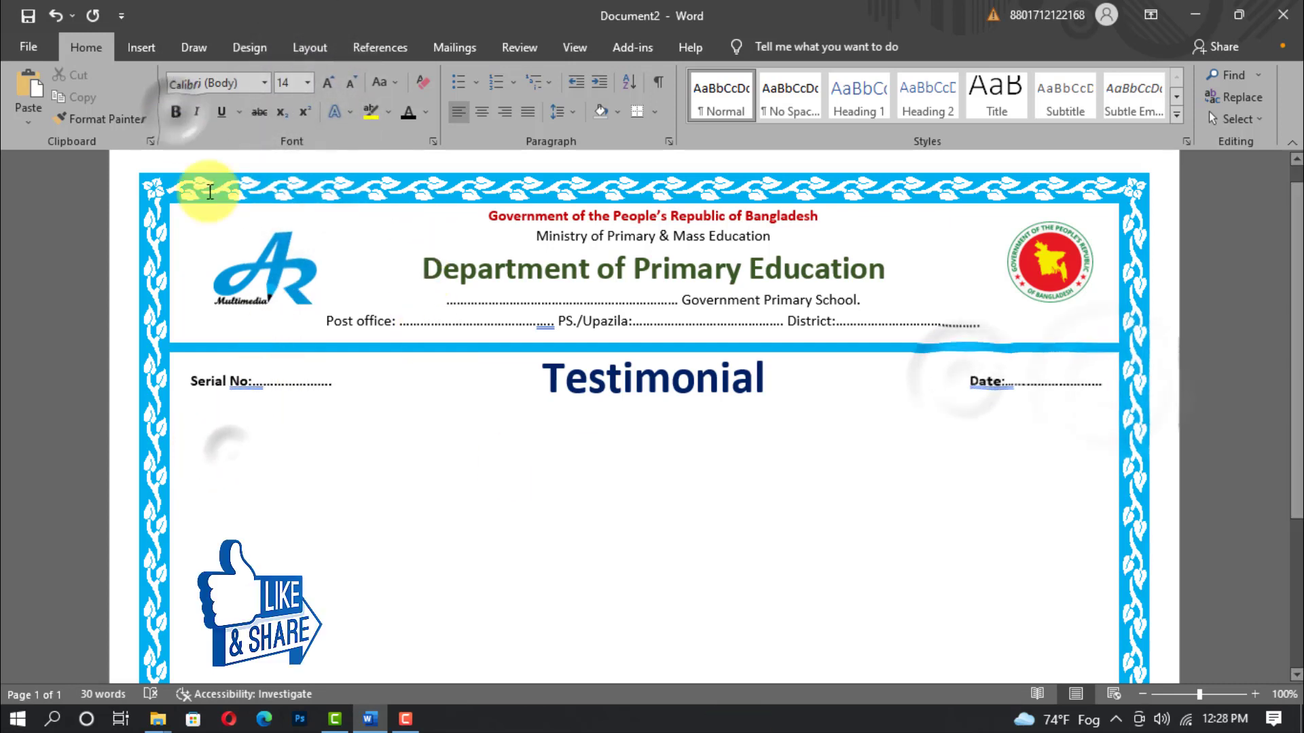
text(This is to certify tha)
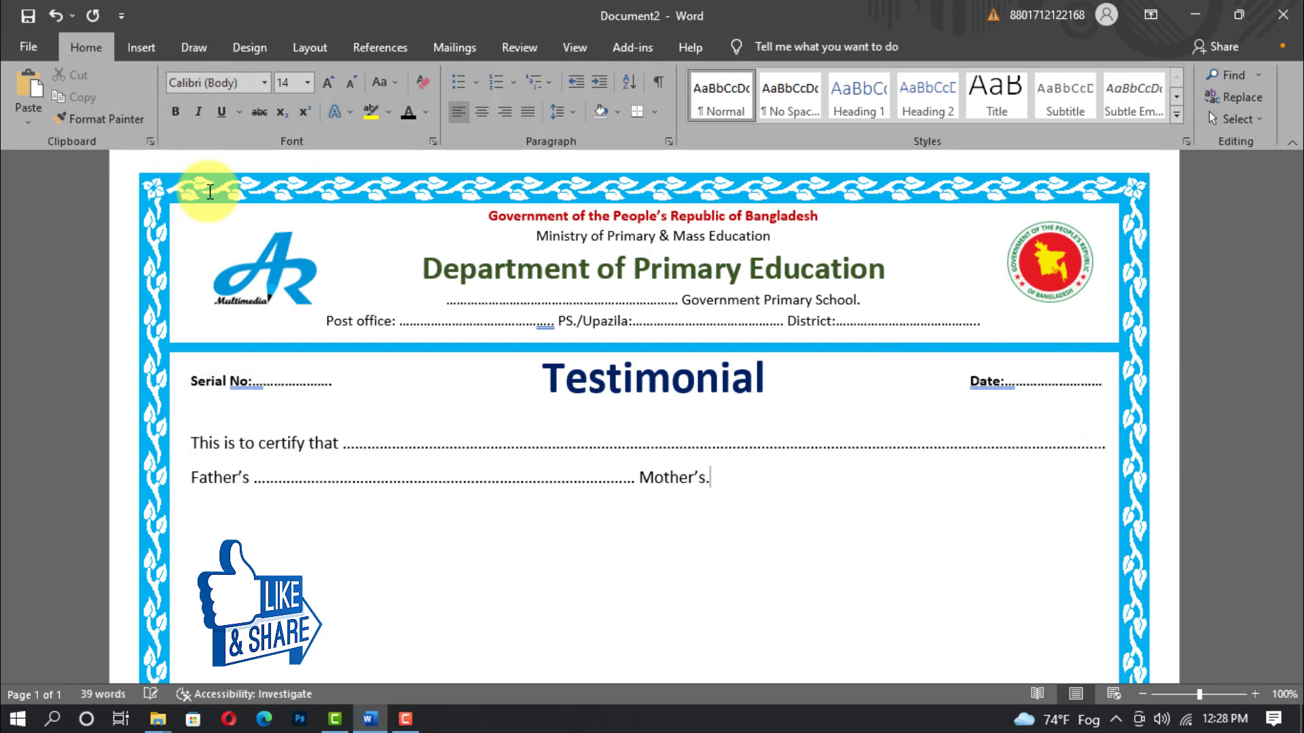
text(........................................................................................................................)
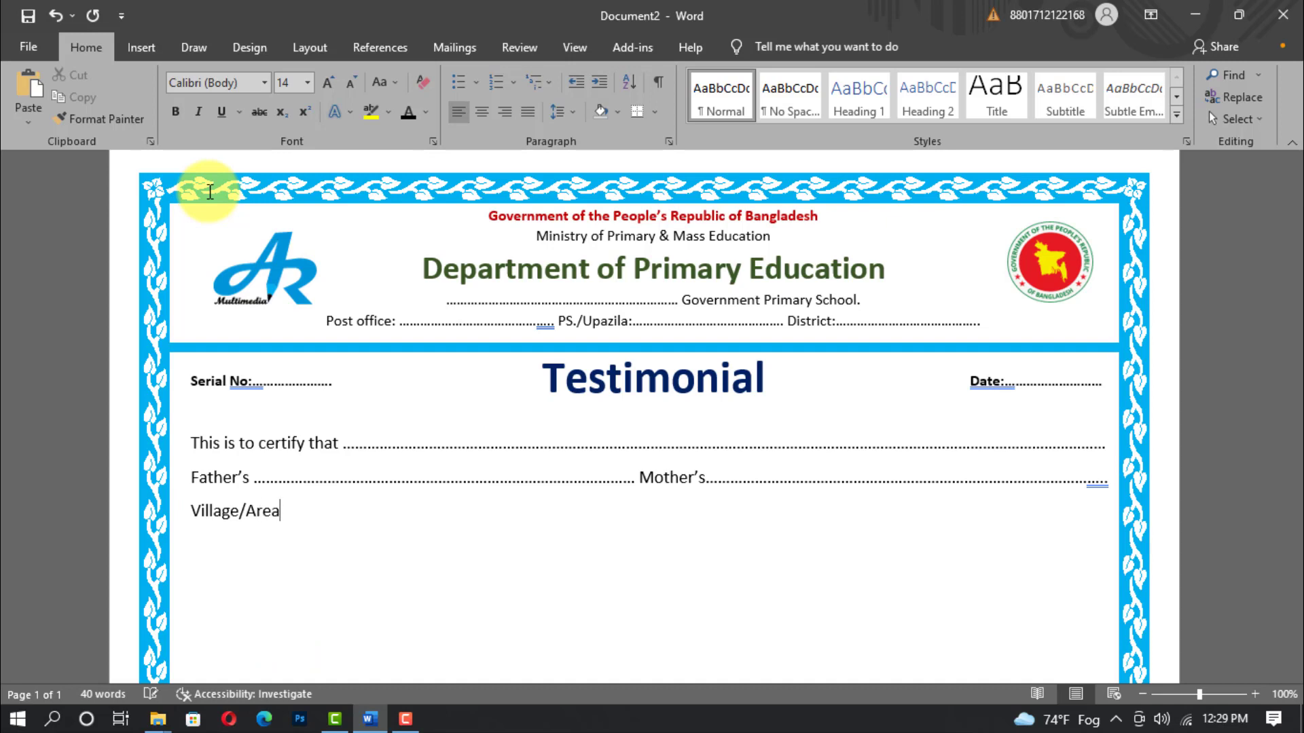
Step: Add dotted blanks for "Village/Area:", "Upazila:" and "District:", and a line for "Date of birth:", "Roll No:" and "In this school in the academic year 2022"
text(:..............................................)
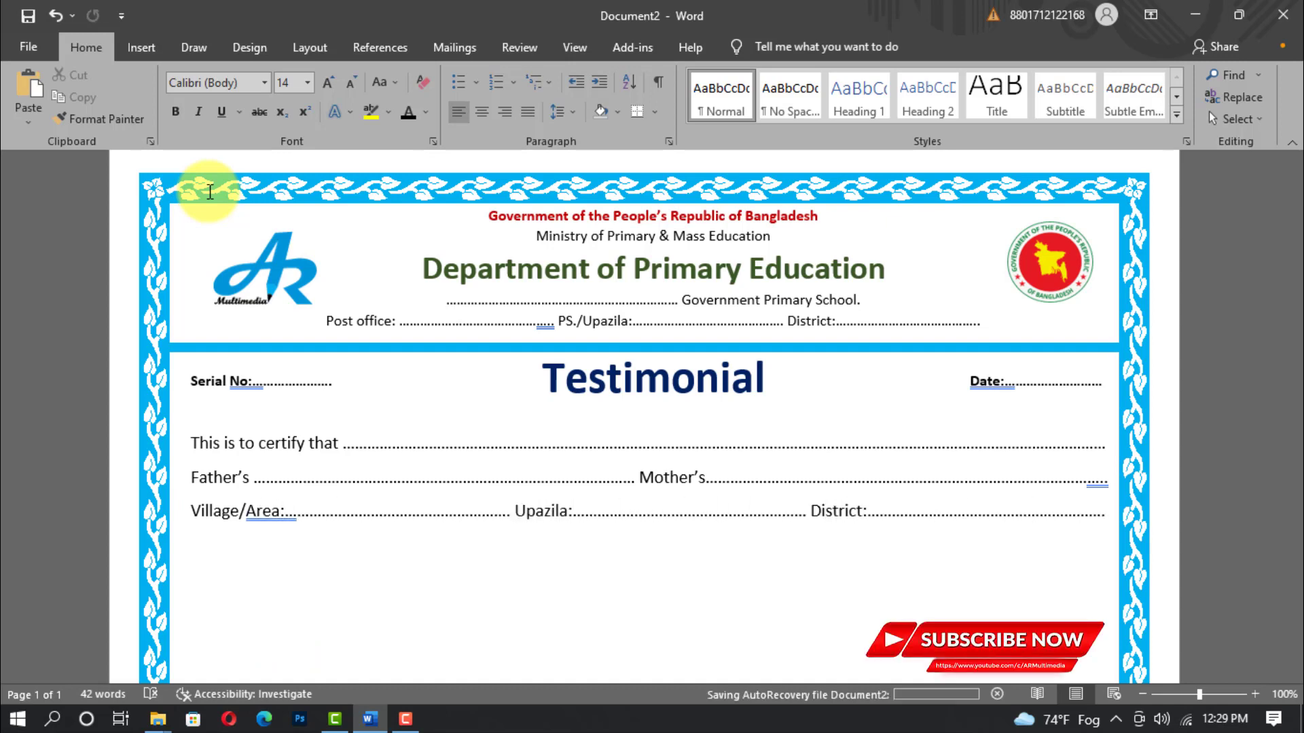
text(h:........................................ Roll)
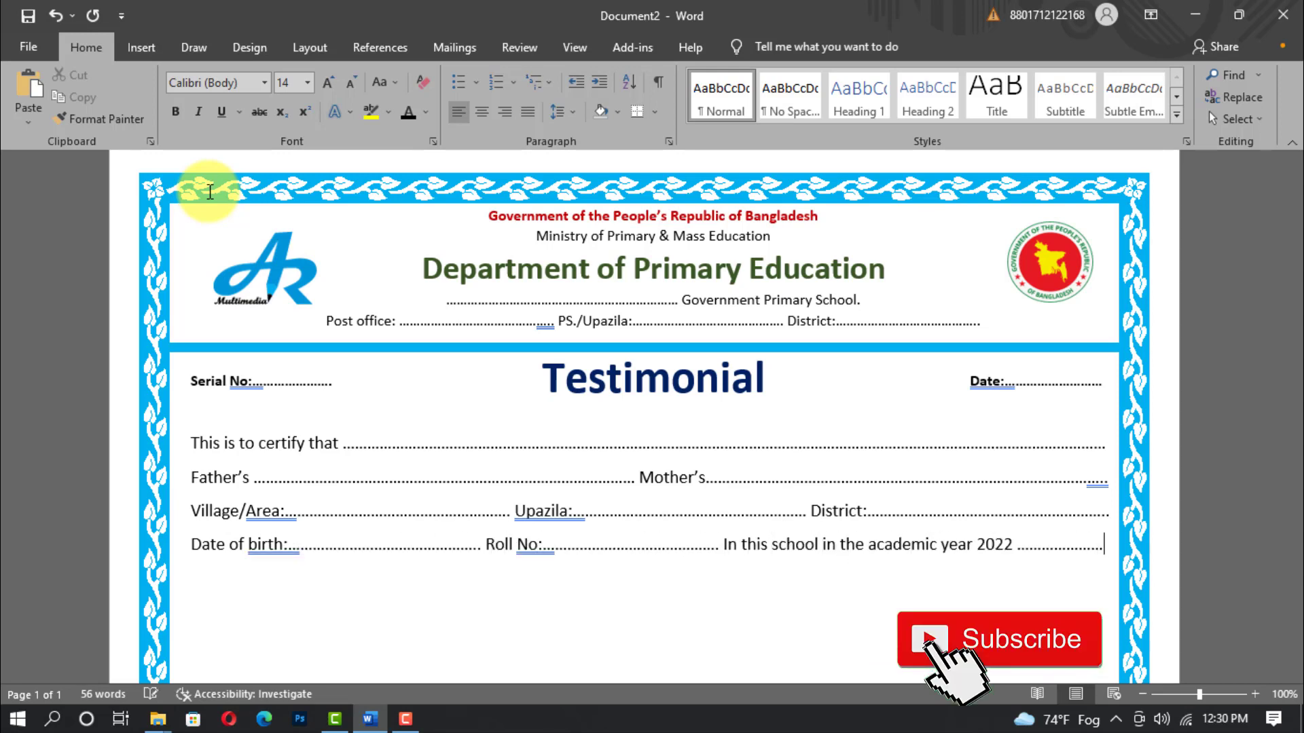
Step: Type "In class studied. His/her learning assessment is satisfactory. His/her deserves to be promoted to the next class." and "I wish his/her a bright future and overall success."
text(In c)
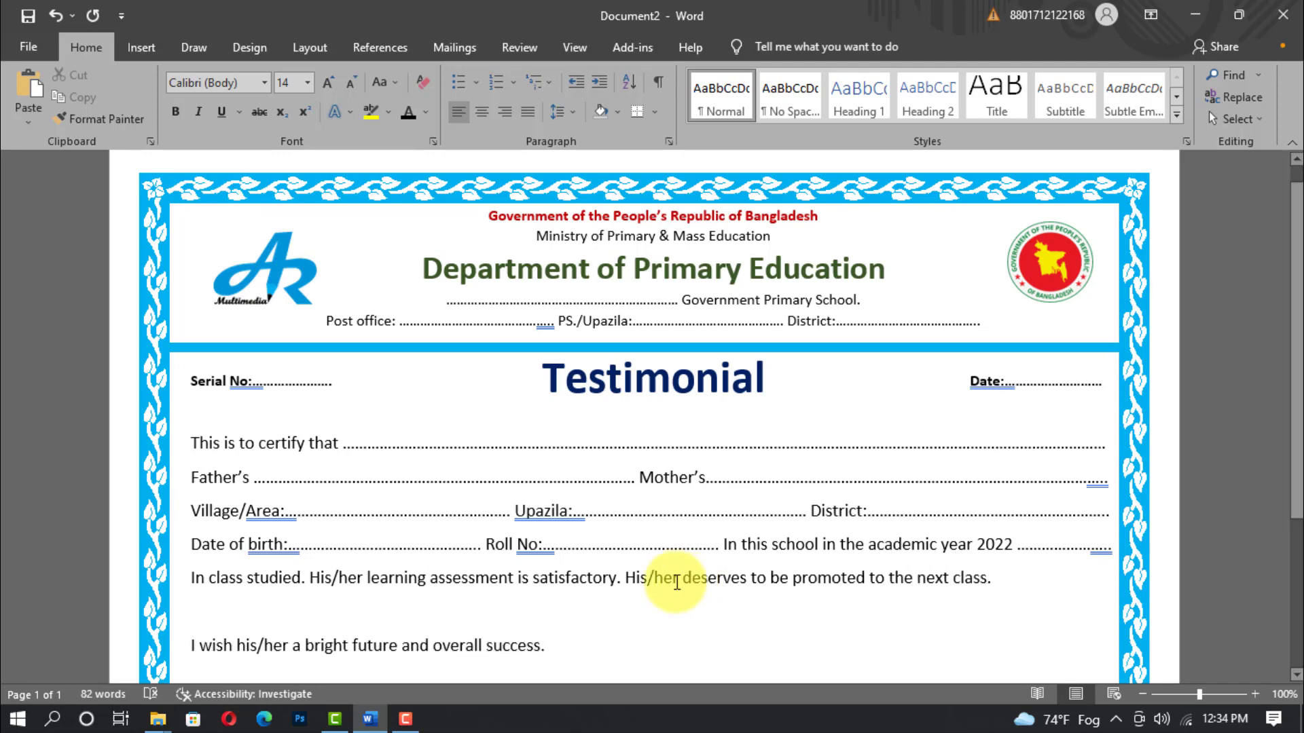
Step: Leave blank lines below the closing wish and add "Signature:" and "Class Teacher:" lines with dotted blanks of matching length
key(Return)
key(Return)
key(Return)
text(Signature:..............................)
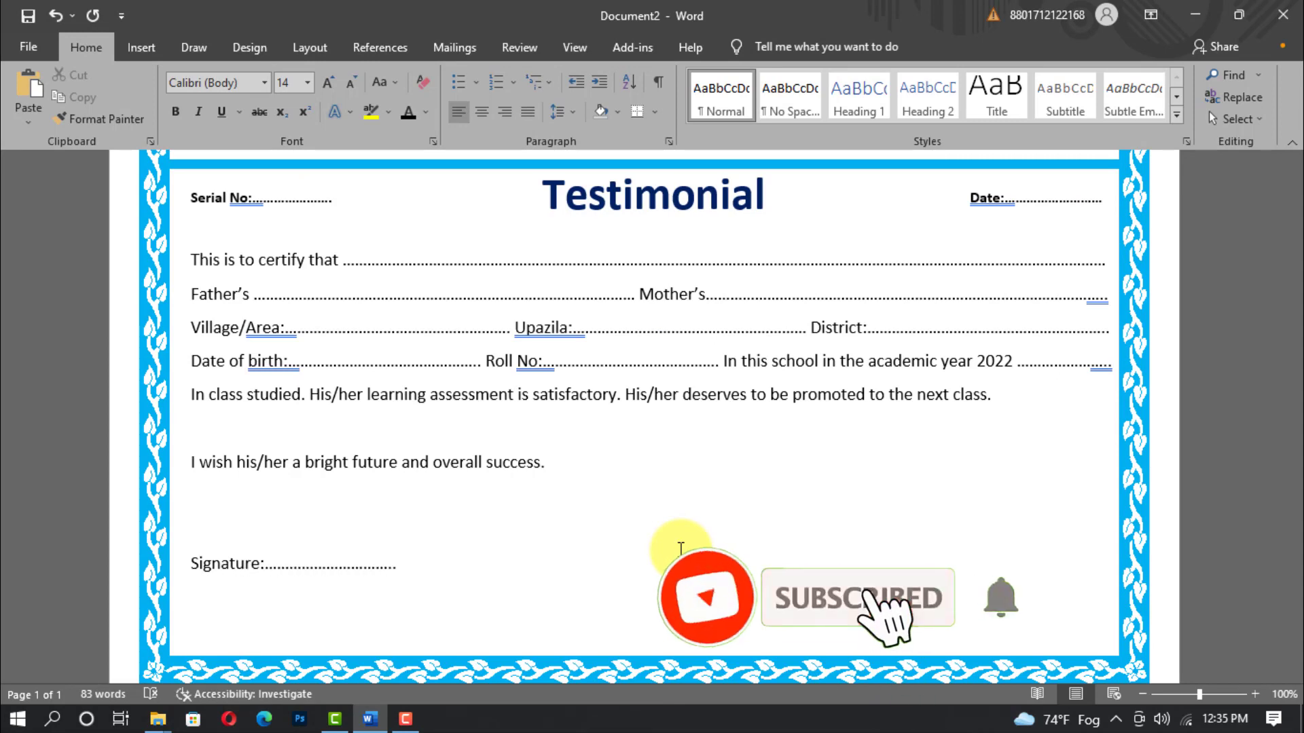
key(Return)
text(Class Teacher:.................)
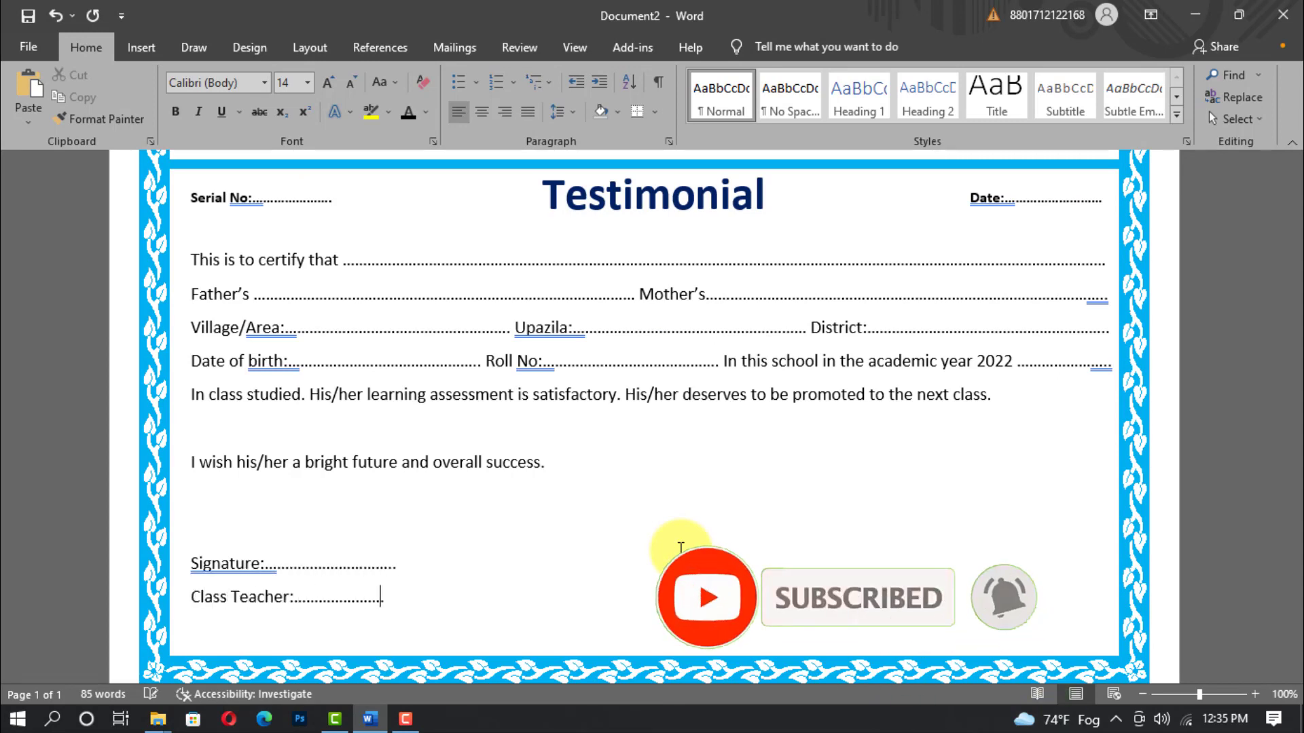
text(..............)
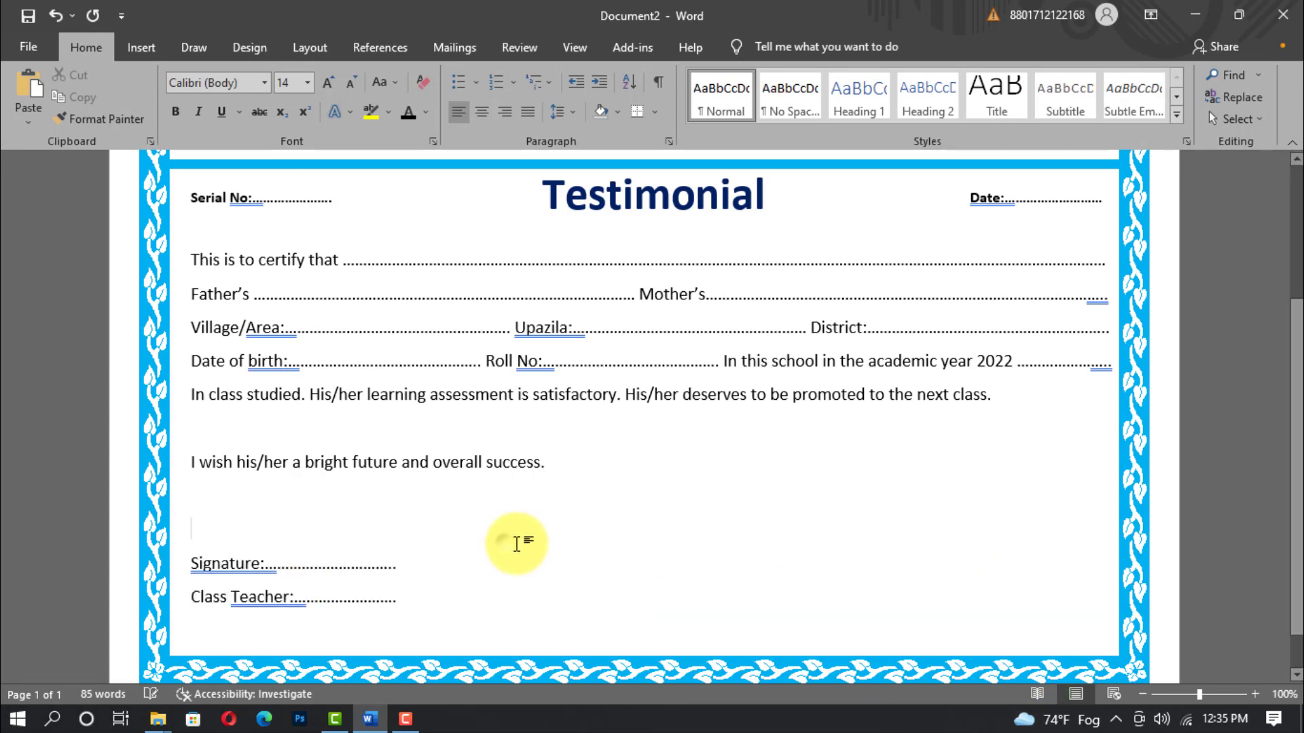
Step: Draw a text box about 3.81" wide and 1.65" high on the side opposite the "Signature:" and "Class Teacher:" lines
click(505, 540)
click(142, 49)
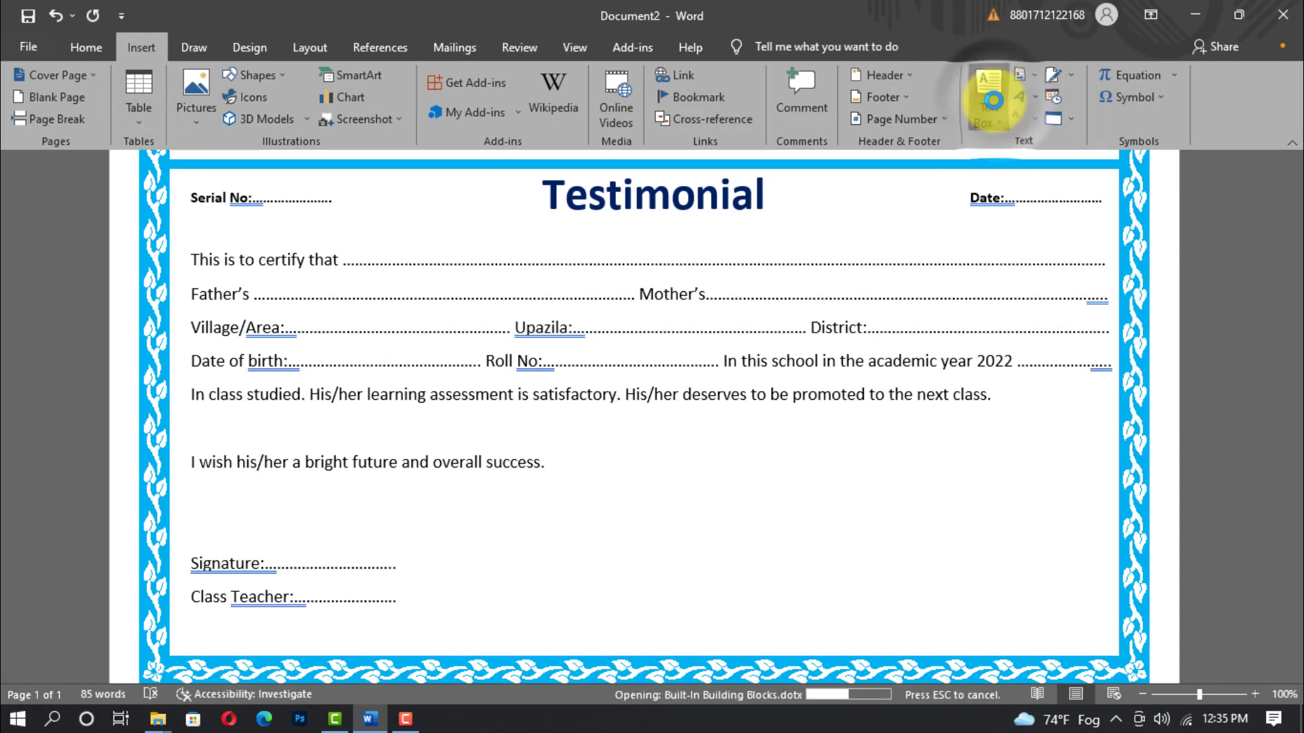
click(993, 101)
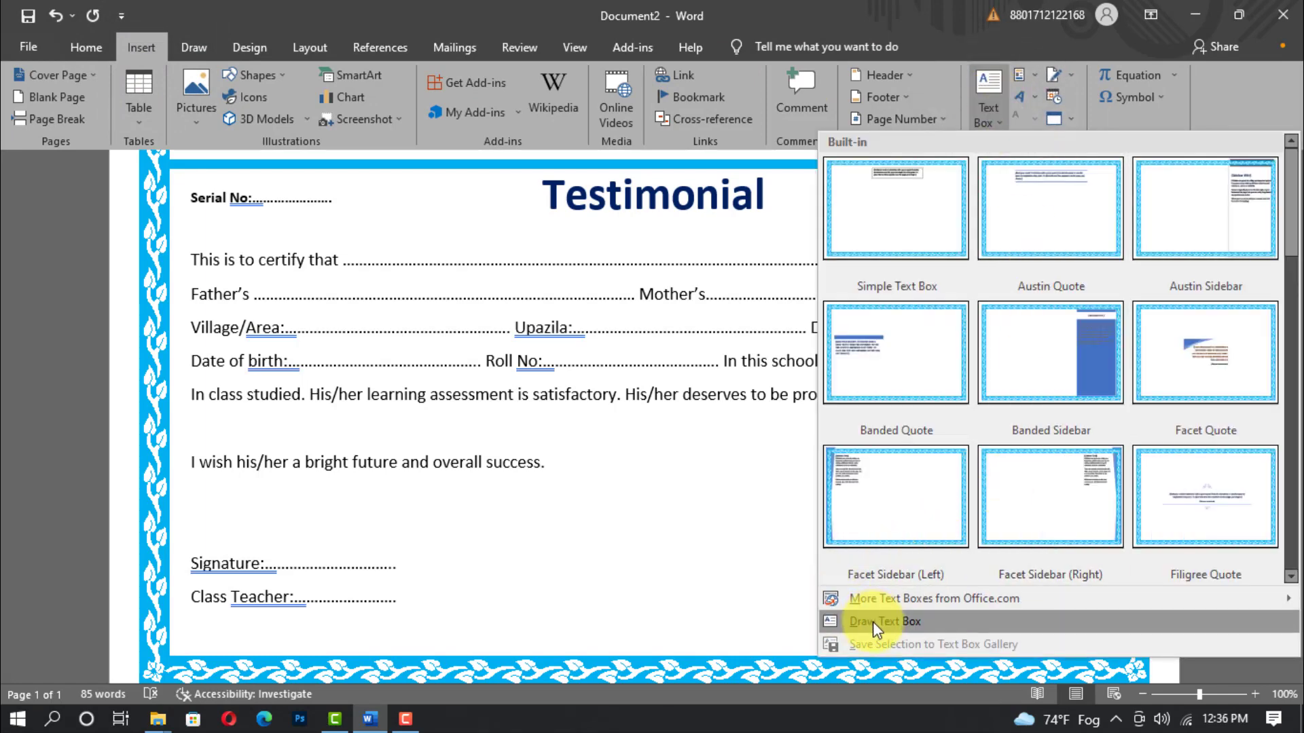
click(872, 622)
drag(753, 522, 1103, 652)
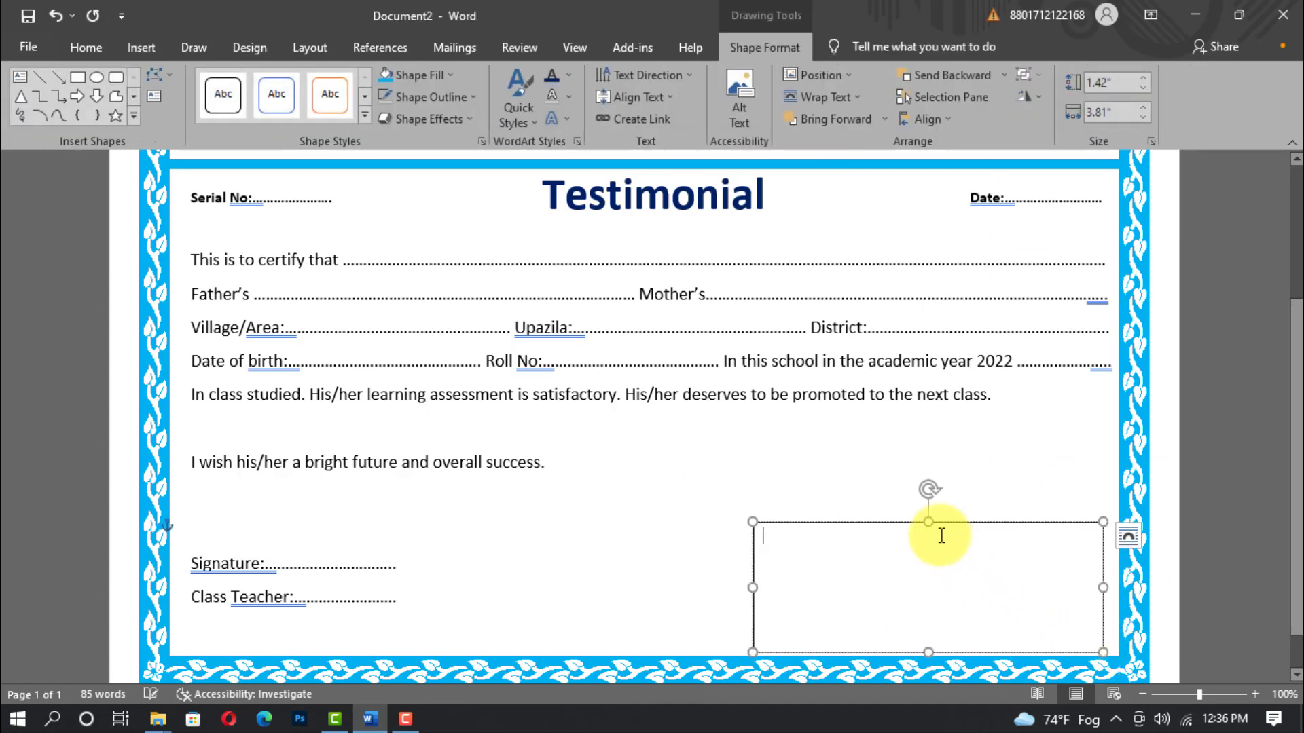
drag(929, 522, 911, 499)
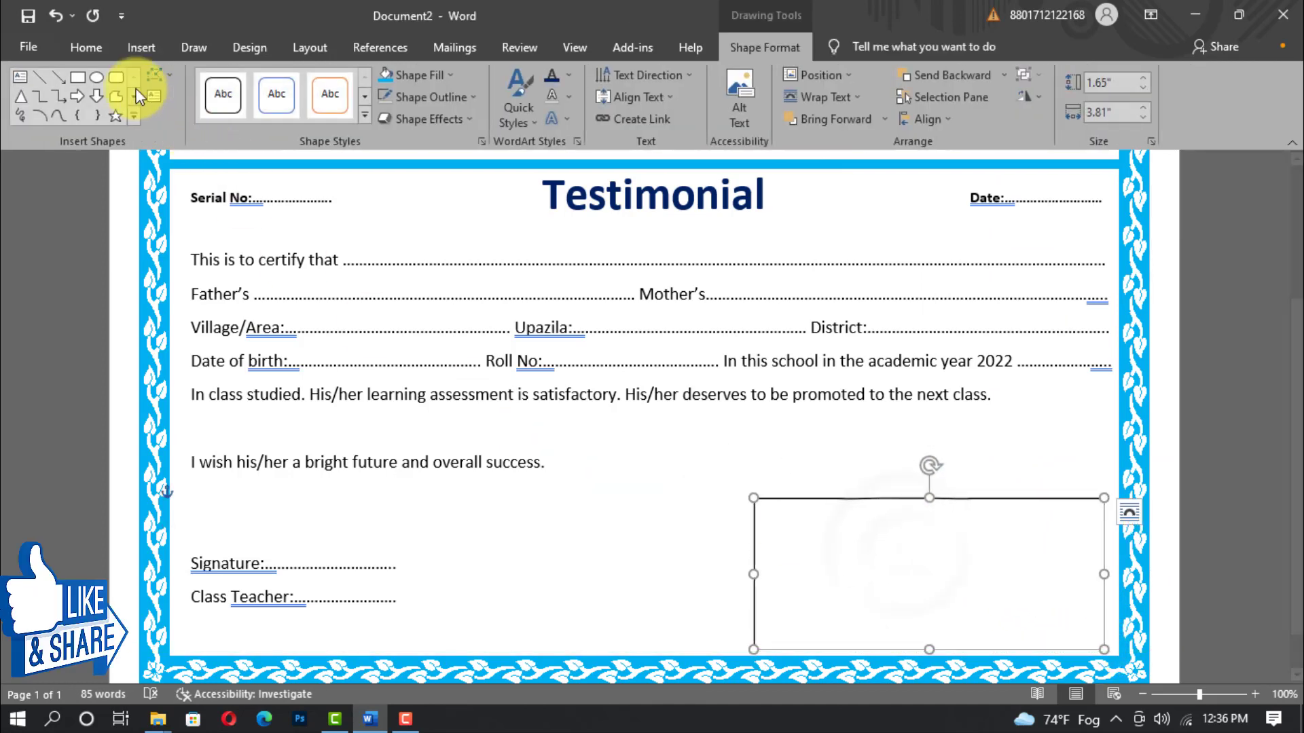
Step: Remove the fill and the outline of the new text box
click(440, 73)
click(419, 243)
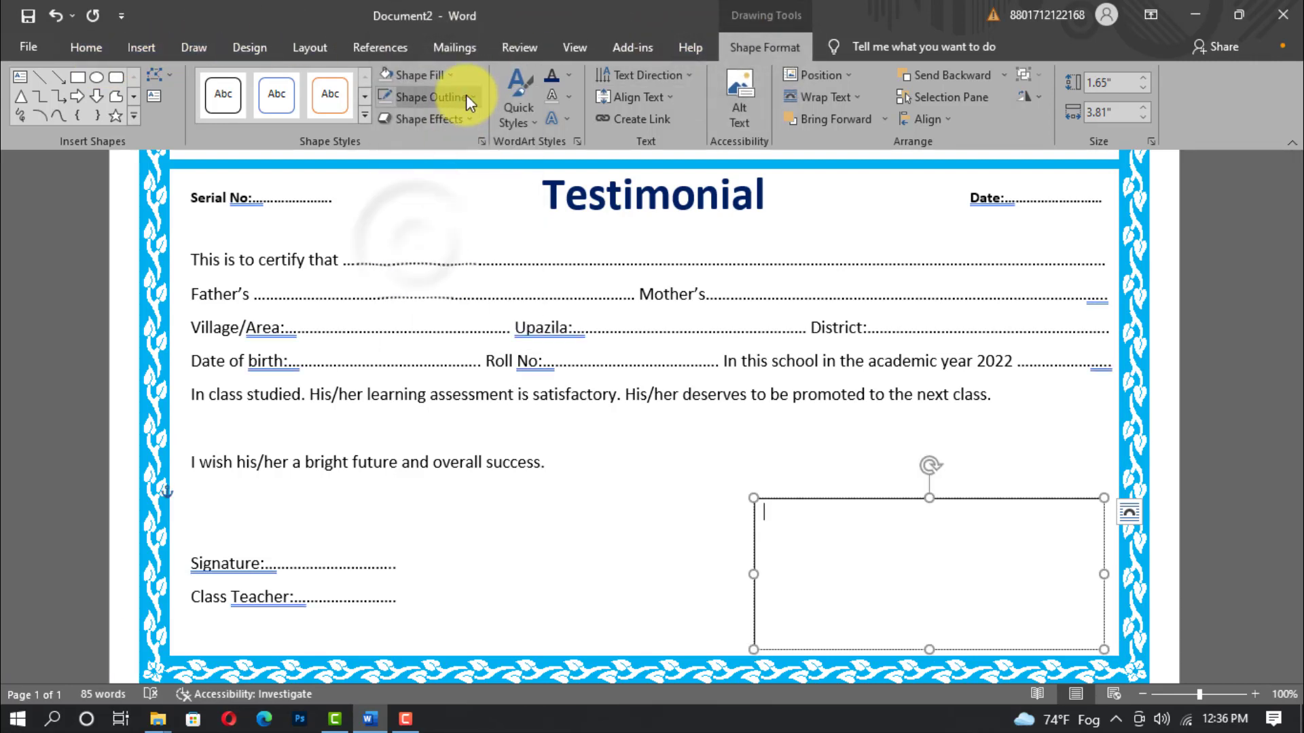
click(455, 96)
click(430, 272)
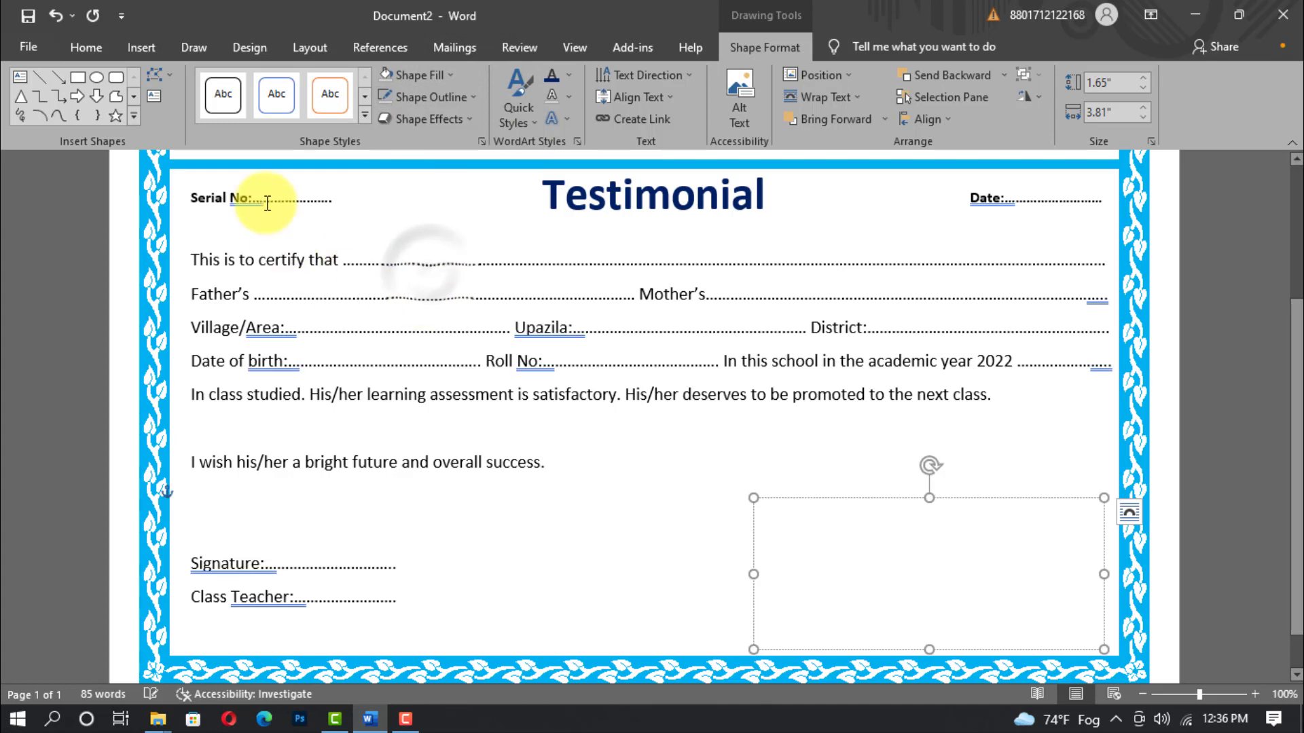
Step: Type a "Signature:" line with a dotted blank at font size 14 in the text box, and move the narrowed box against the right border
click(88, 48)
click(307, 81)
click(284, 195)
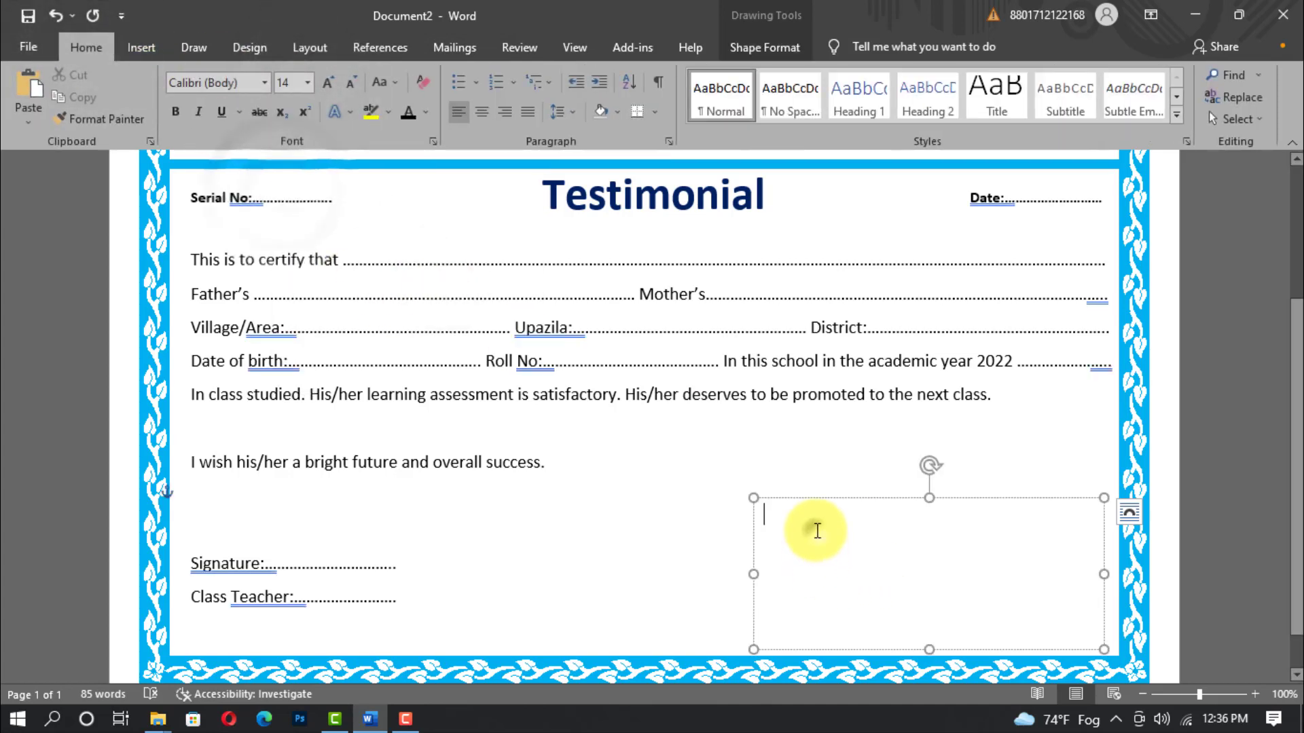
text(Signature:..................................)
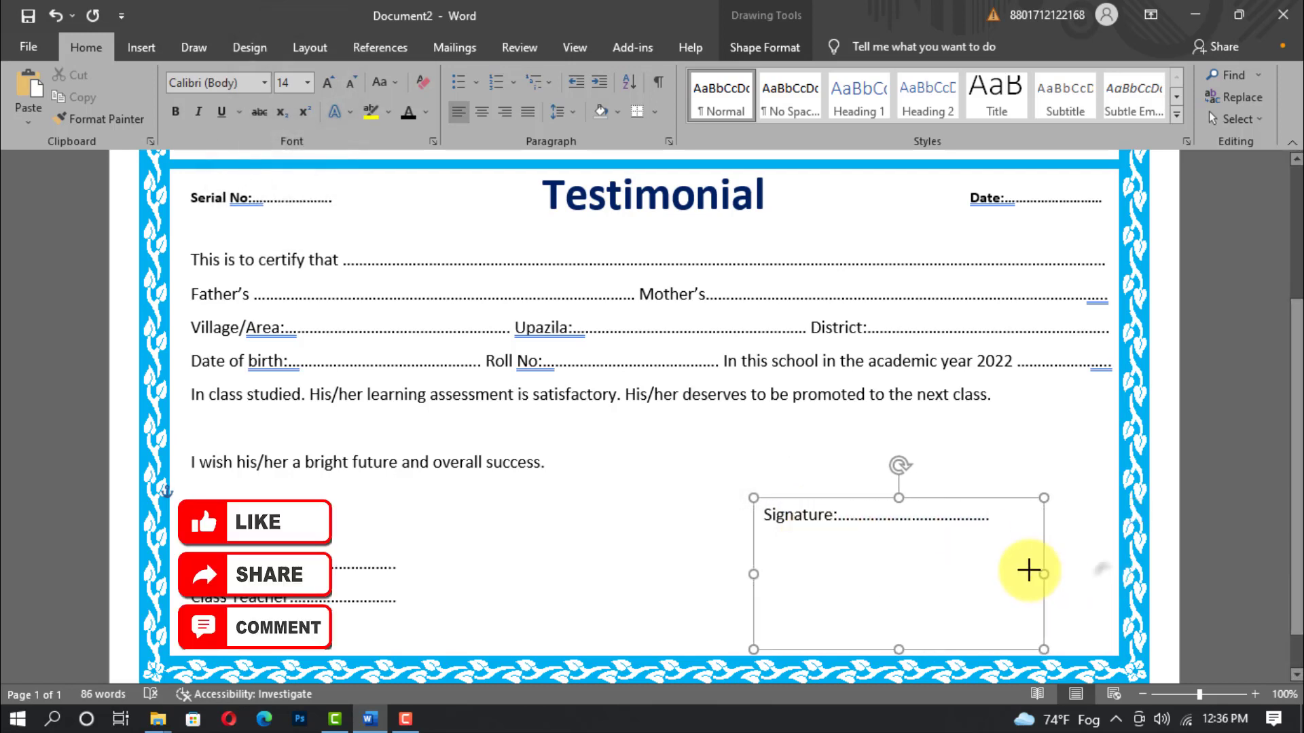
mouse_move(1030, 570)
mouse_down()
mouse_move(1032, 495)
mouse_move(1065, 503)
mouse_up()
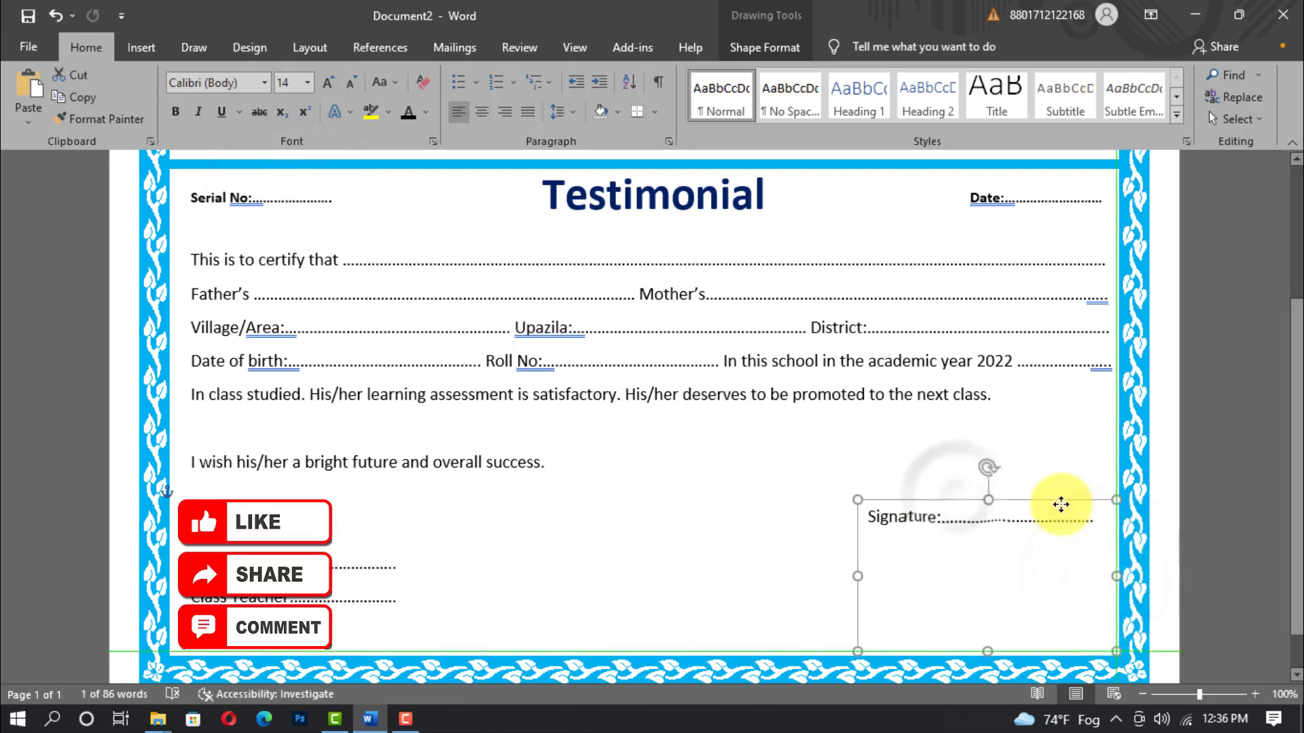
Step: Add "Principal:", "Phone Number:" and "Mobile no:" lines below "Signature:" in the text box, with dotted blanks ending at the same point
key(Return)
text(Pri)
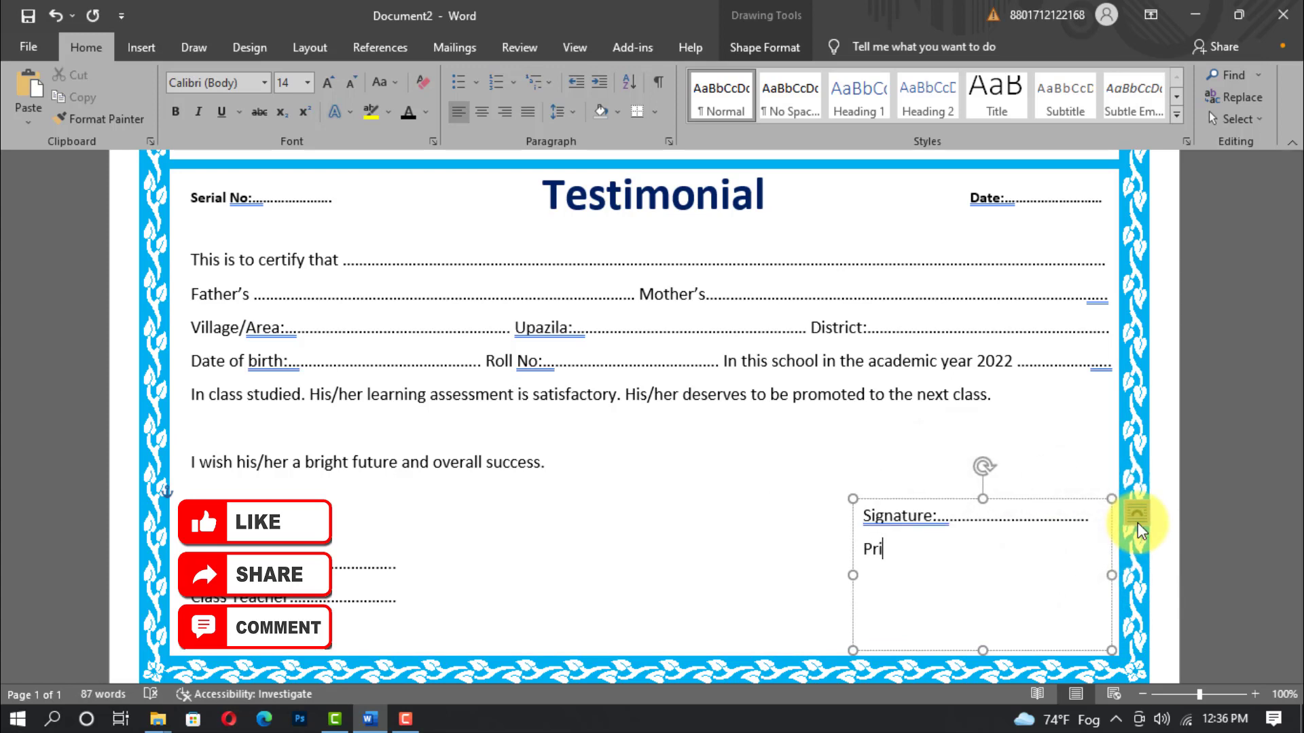
text(ncipal:.............................................)
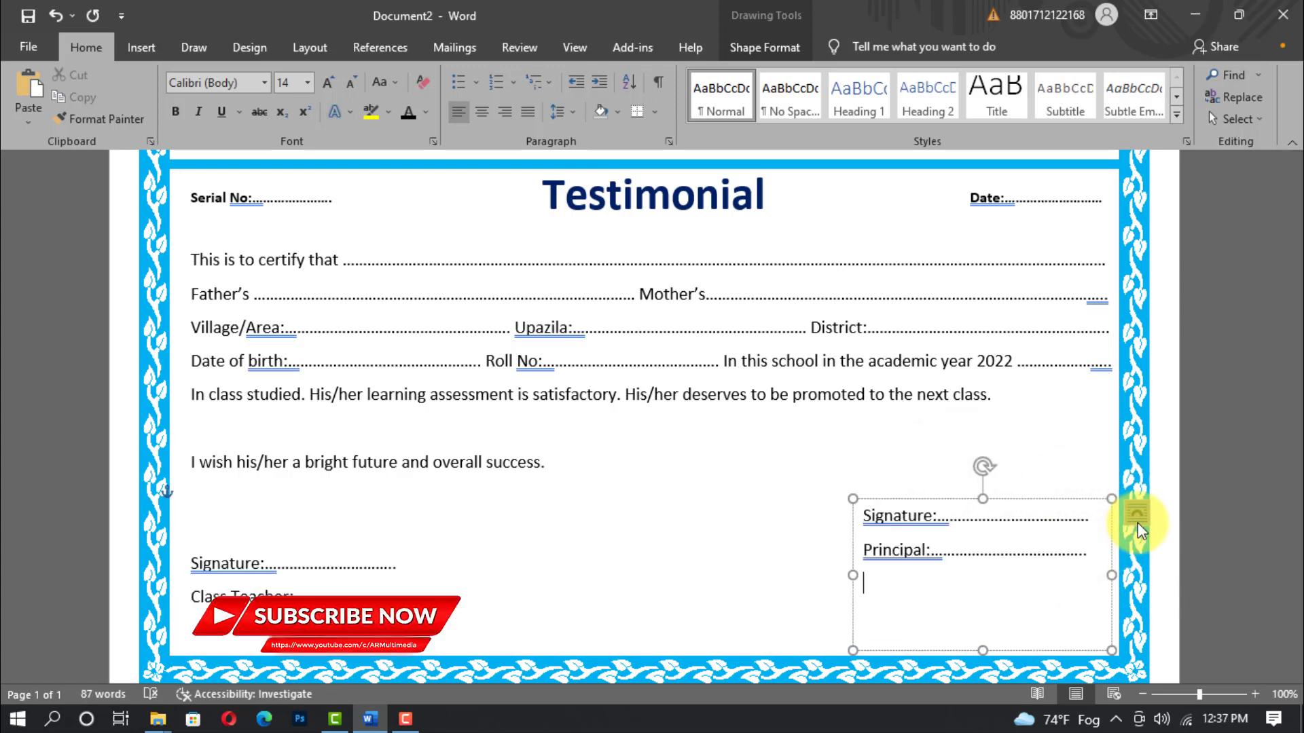
text( Phone Number:..................................)
key(Return)
text(Mobile no:..............................................)
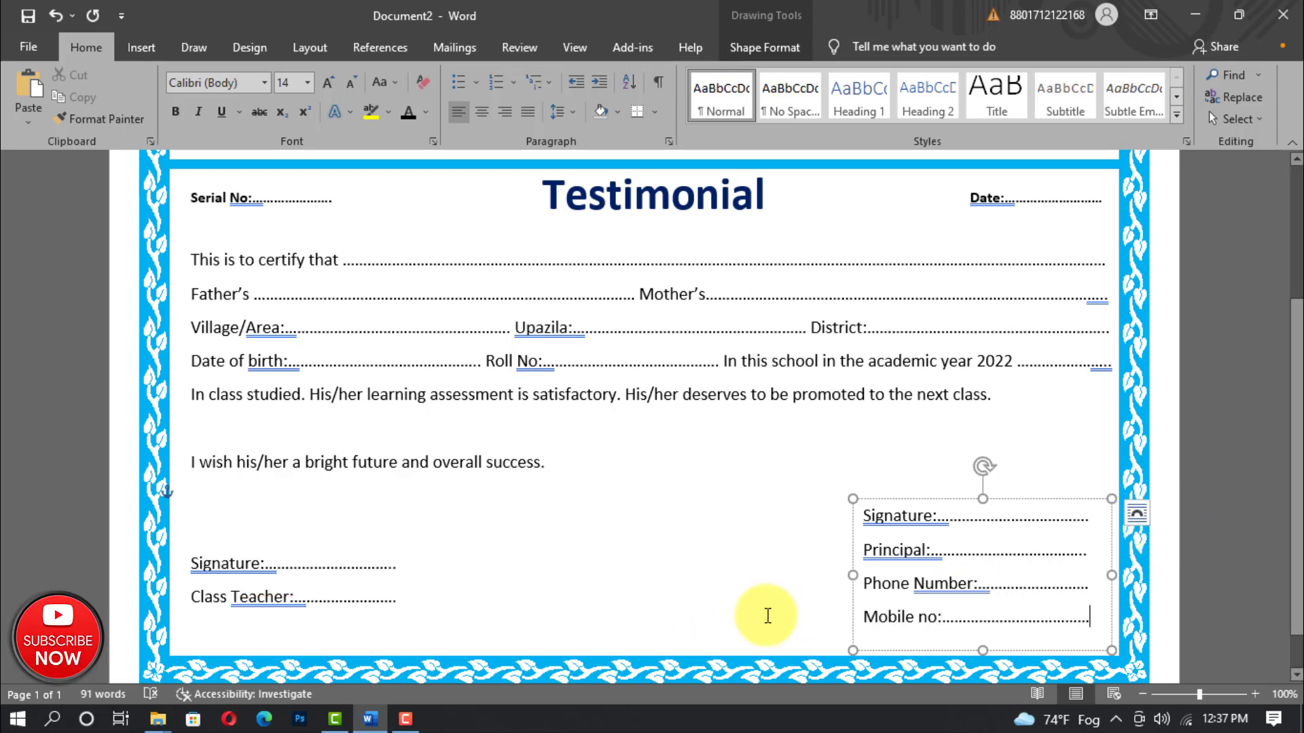
Step: Set the line spacing to 1.5 for the body text from "This is to certify that" through the closing wish
click(749, 524)
drag(193, 258, 705, 463)
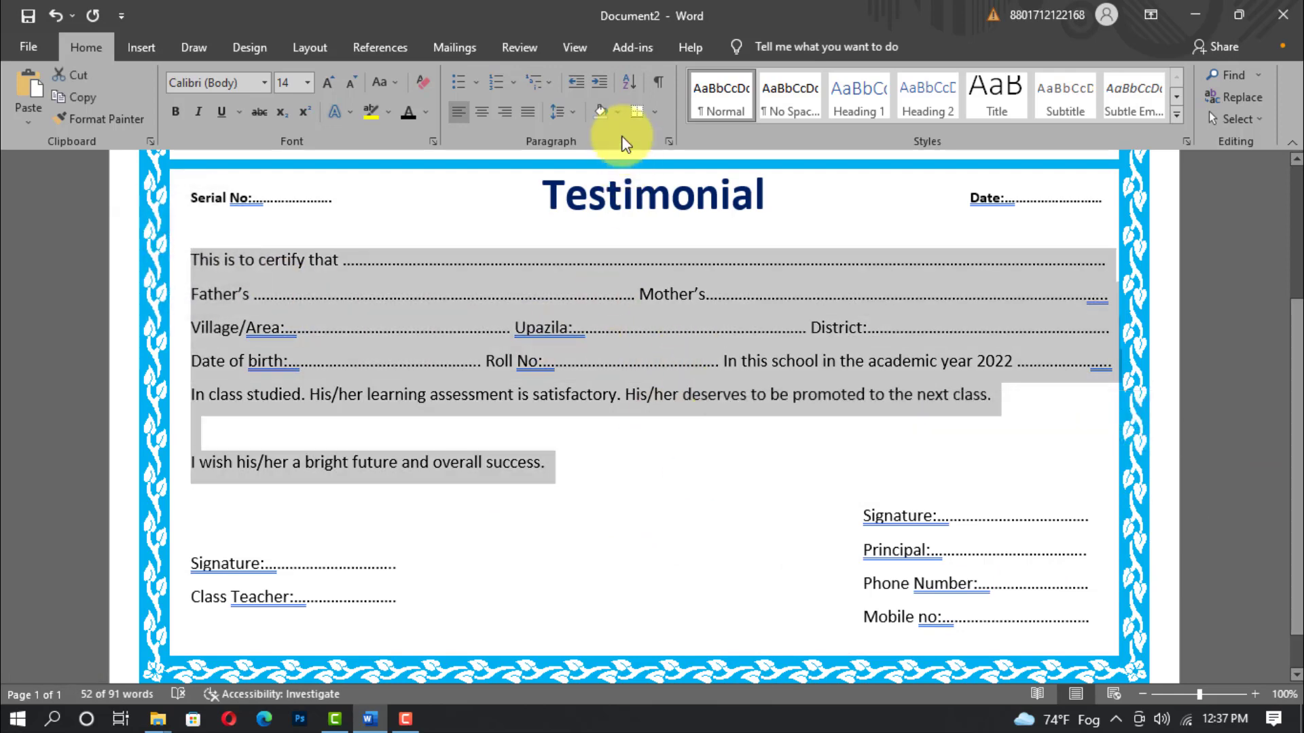
click(571, 113)
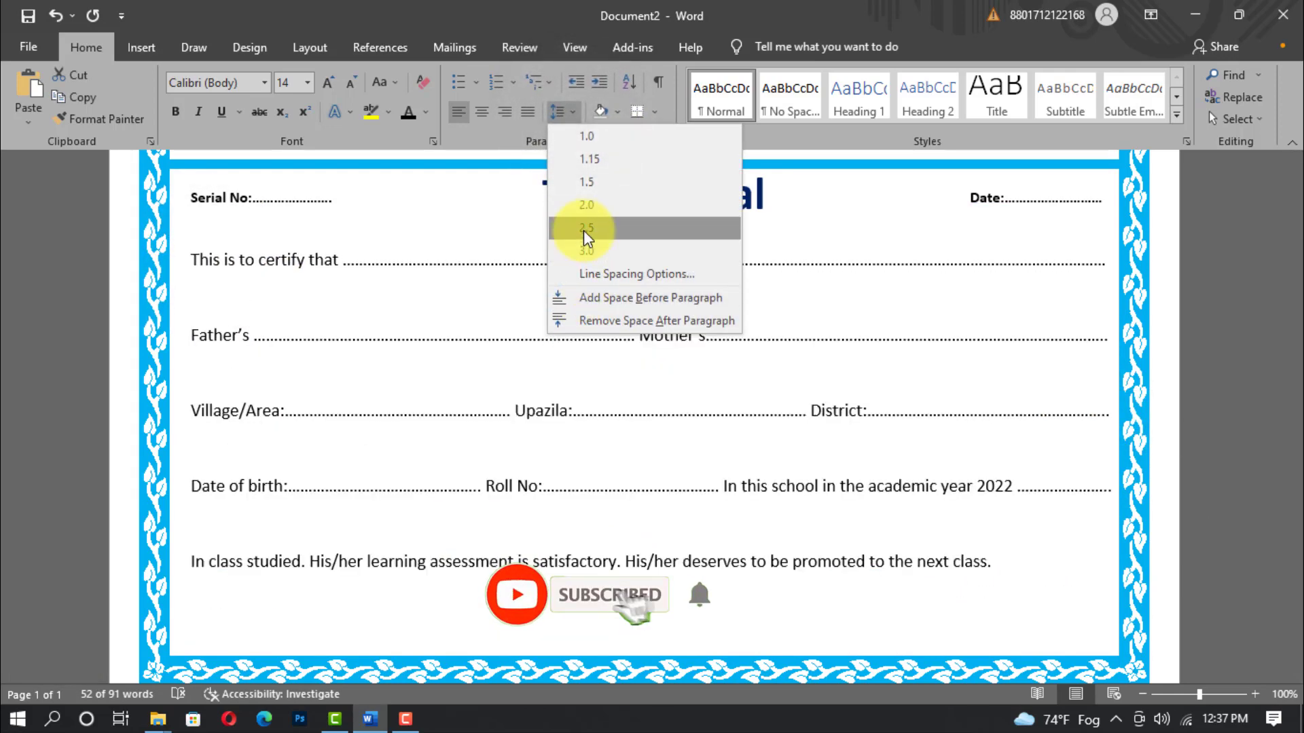
click(593, 189)
Step: Delete one blank line above the class teacher's signature and reduce the blank line above the closing wish to font size 9
scroll(772, 520, down, 2)
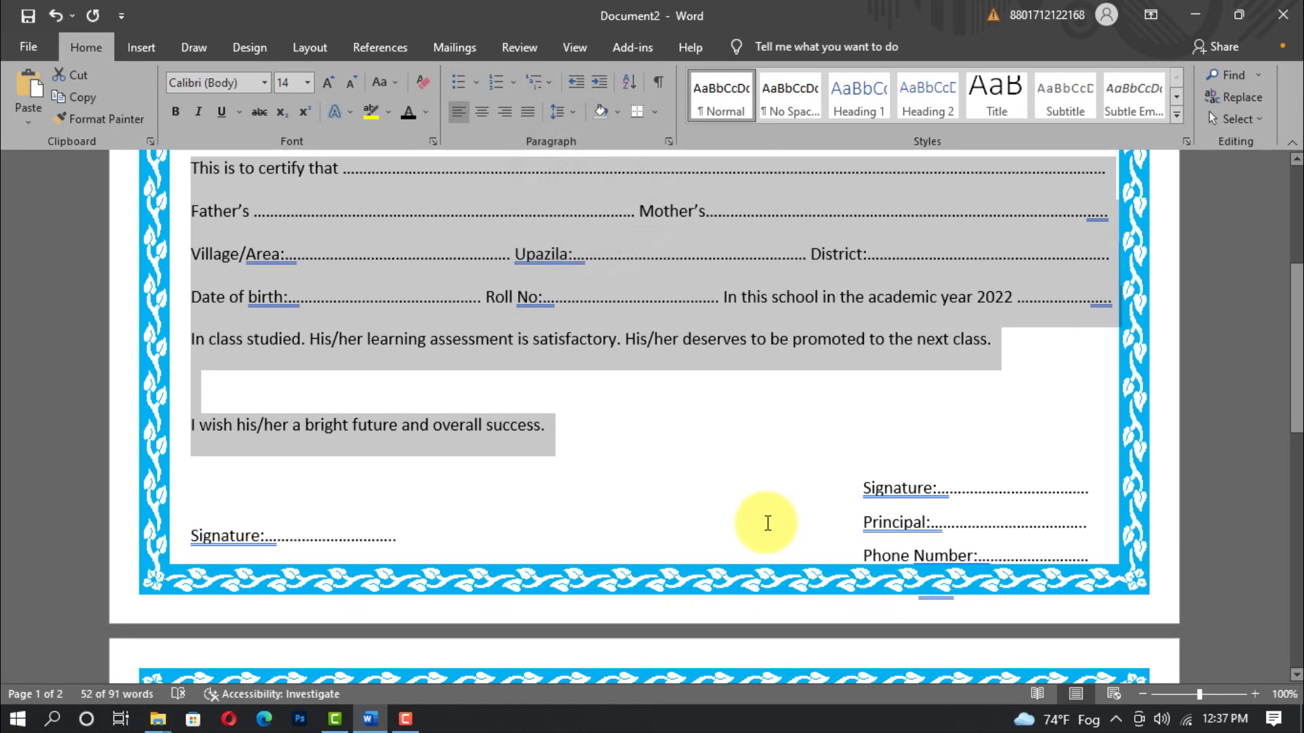
scroll(772, 520, down, 2)
click(254, 411)
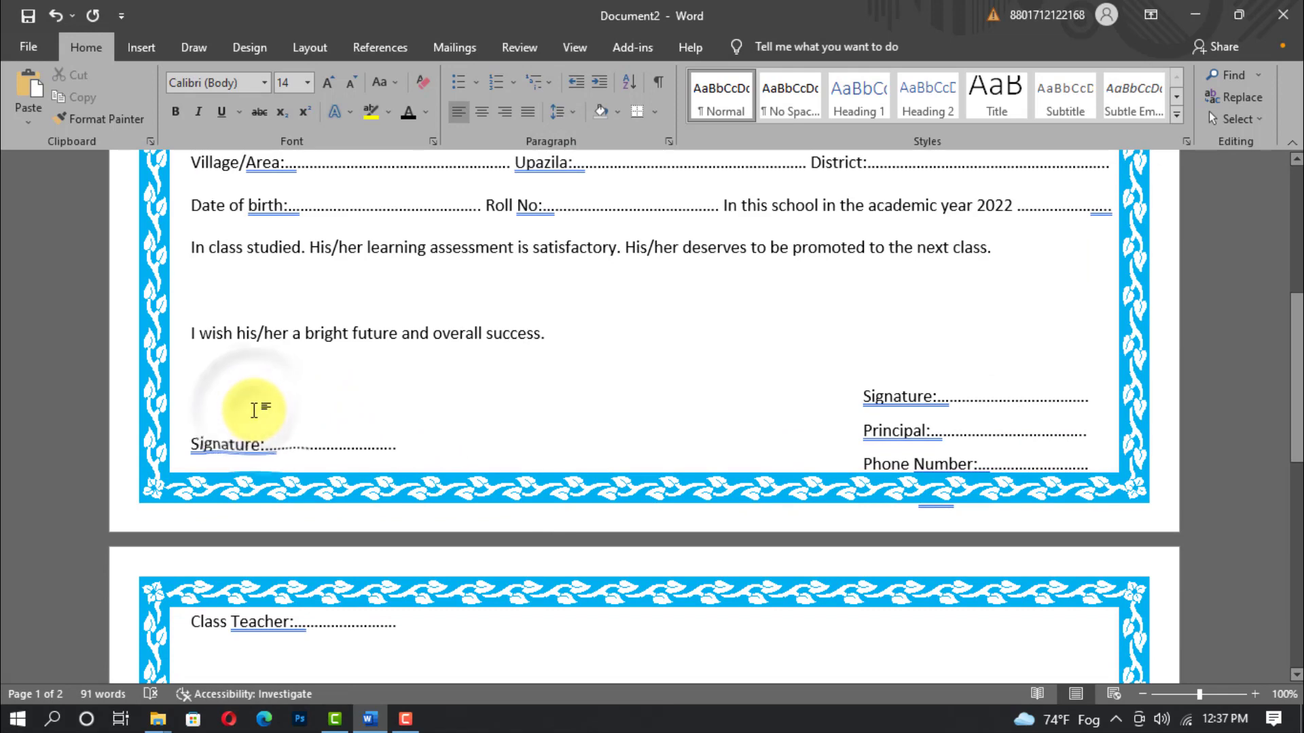
key(Delete)
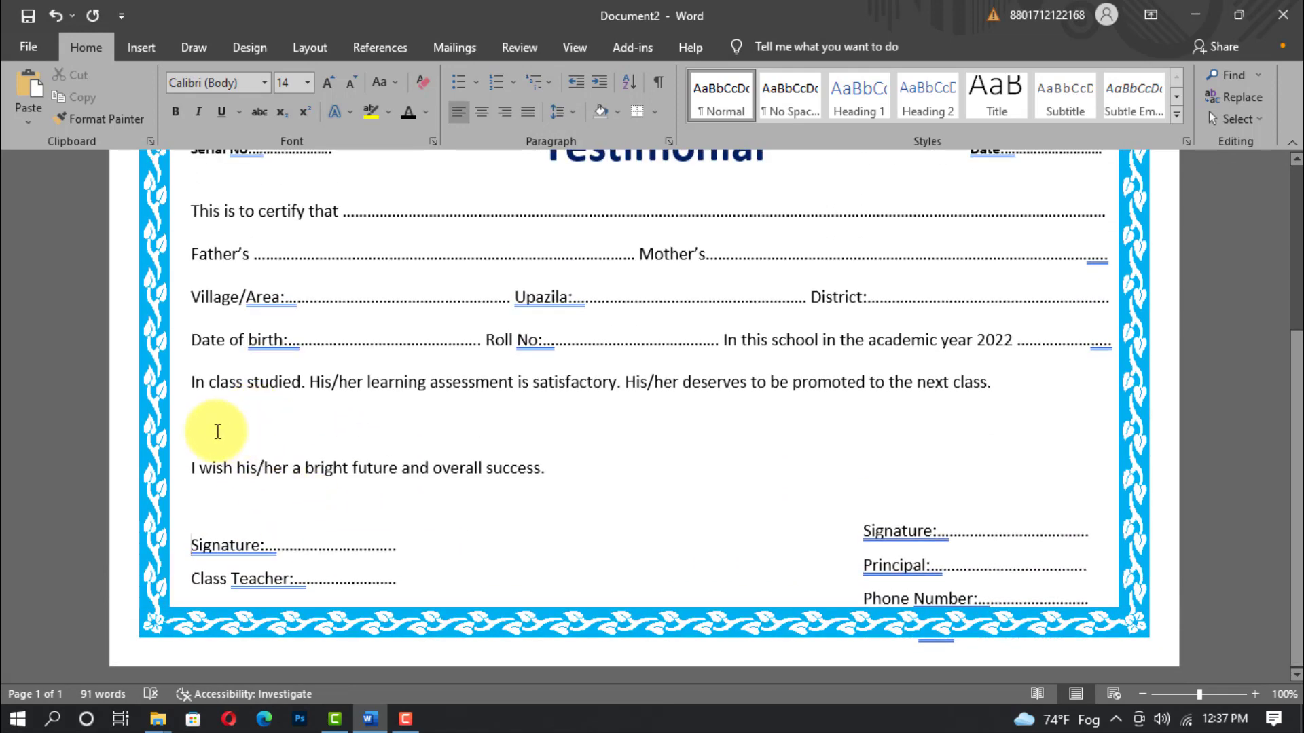
key(ctrl+shift+less)
key(ctrl+shift+less)
key(ctrl+shift+less)
key(ctrl+shift+less)
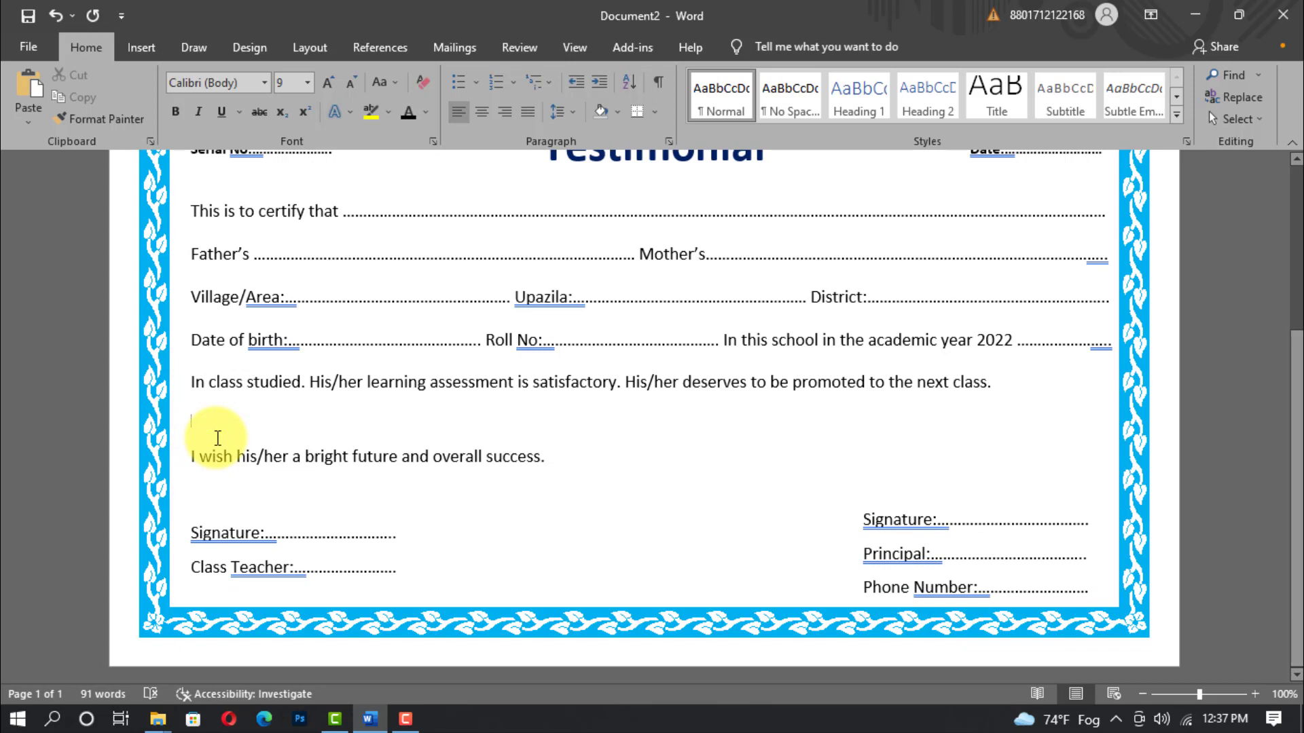
Step: Move the principal's signature text box up so that all four of its lines sit inside the page border
click(914, 553)
drag(958, 506, 955, 466)
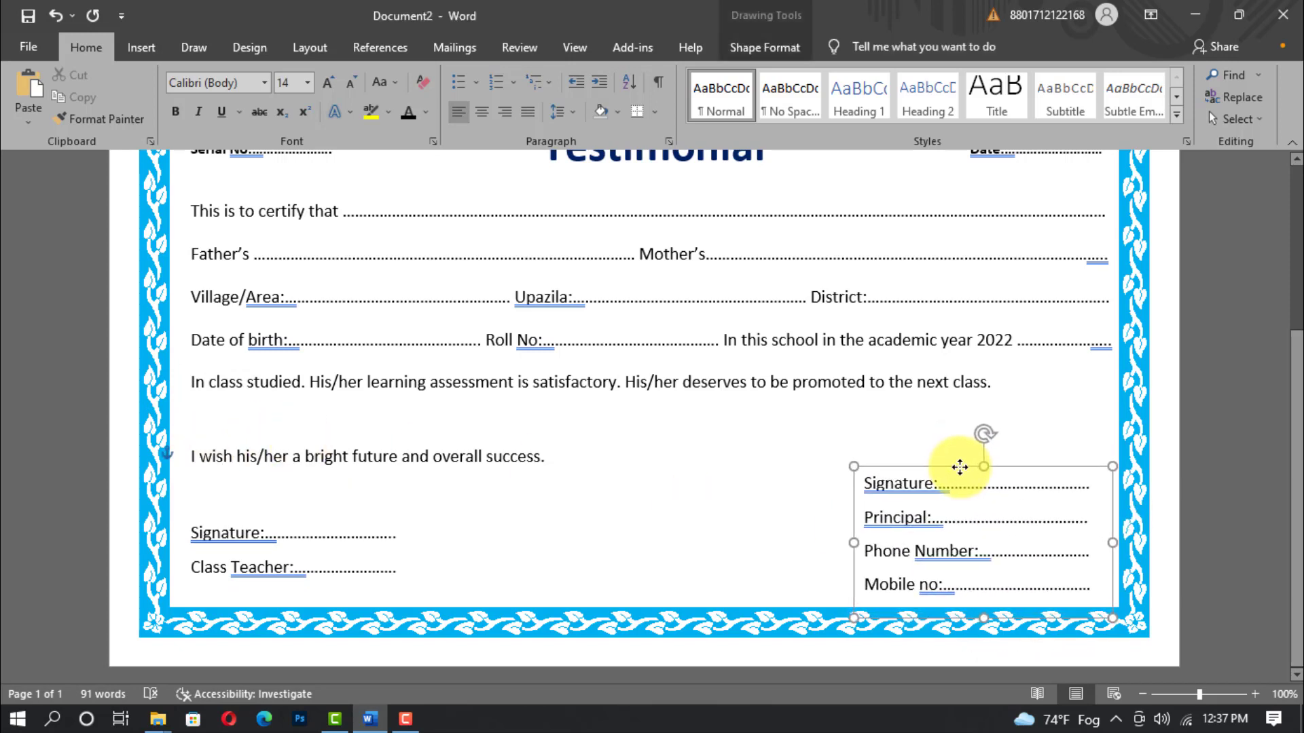
click(1213, 500)
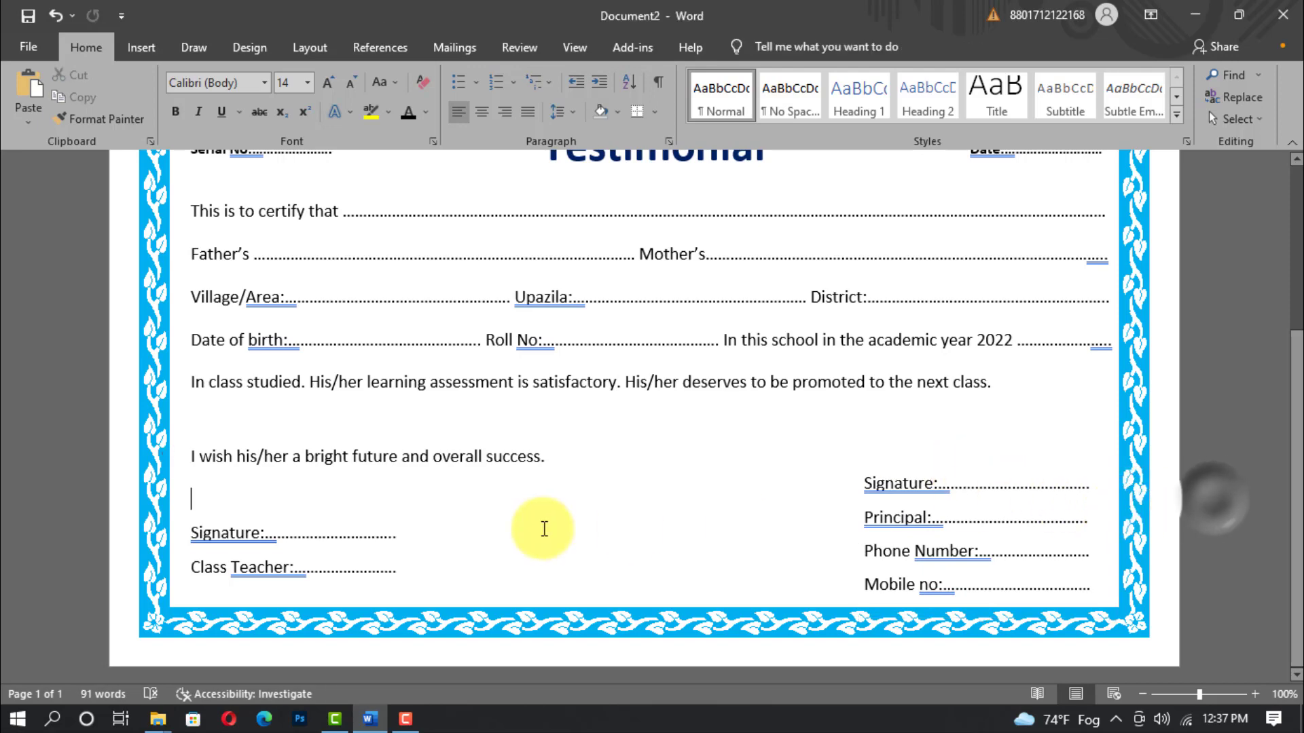
Step: Insert the picture "Govt Logo png" from the Testimonial folder into the certificate's body
drag(1185, 697, 1182, 697)
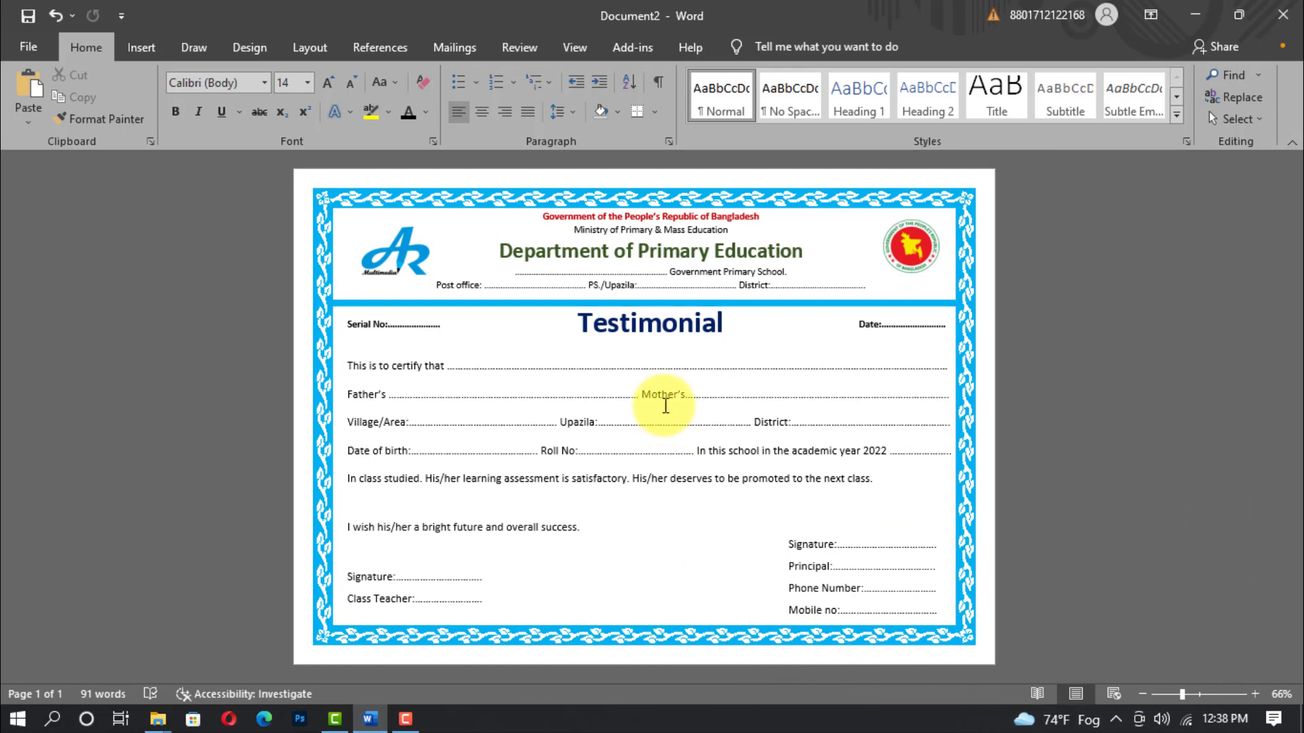
click(141, 49)
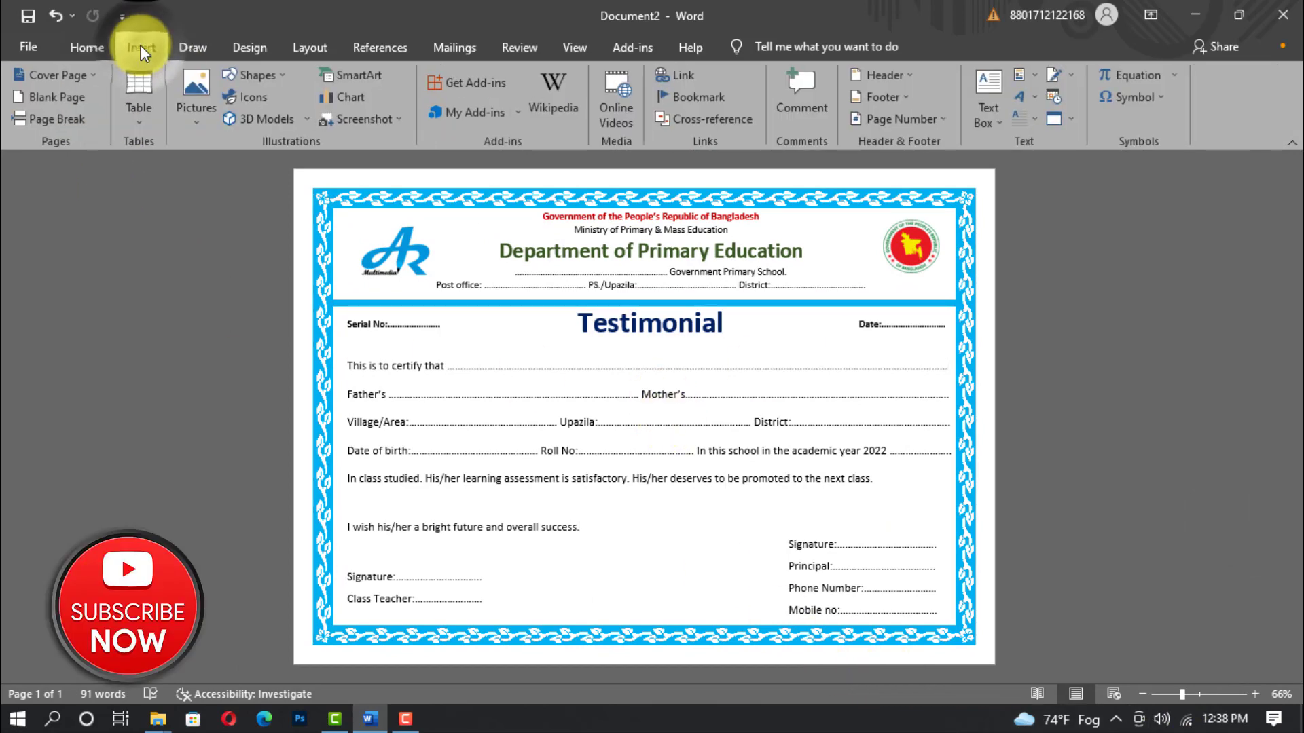
click(193, 85)
click(234, 172)
click(248, 182)
click(428, 158)
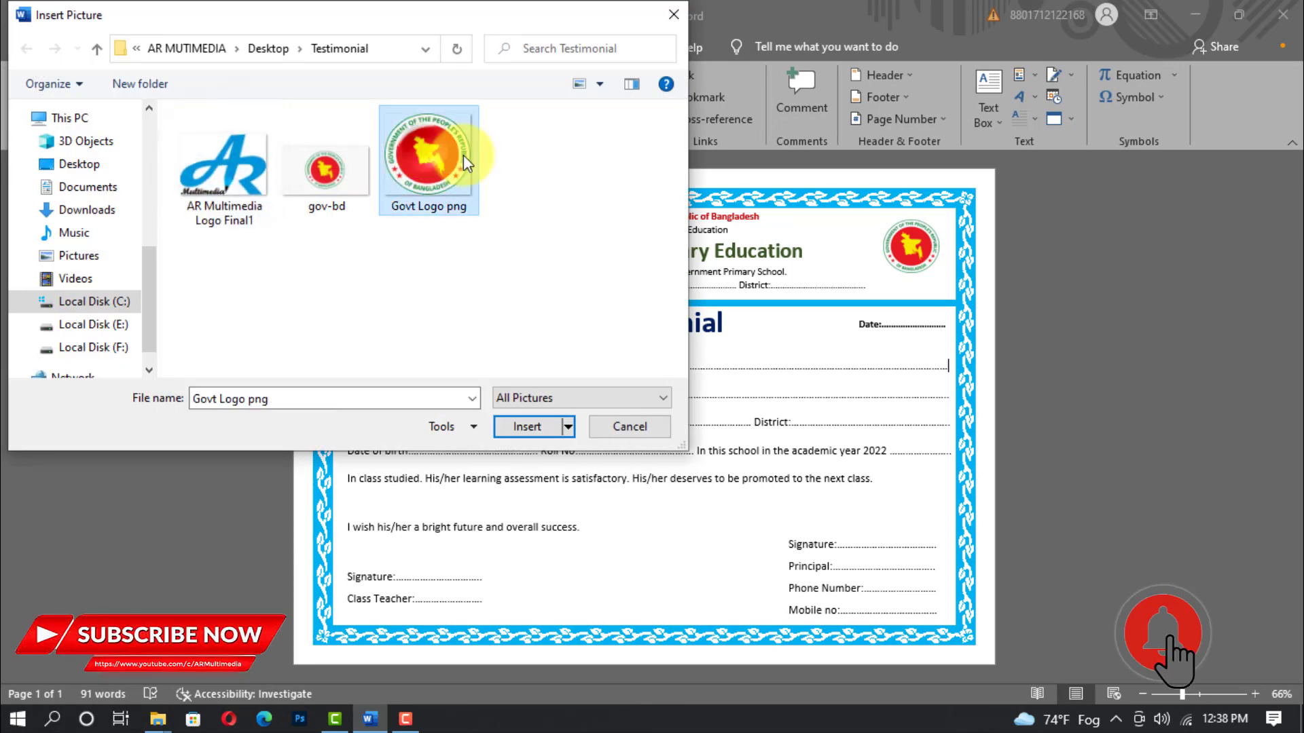
click(524, 427)
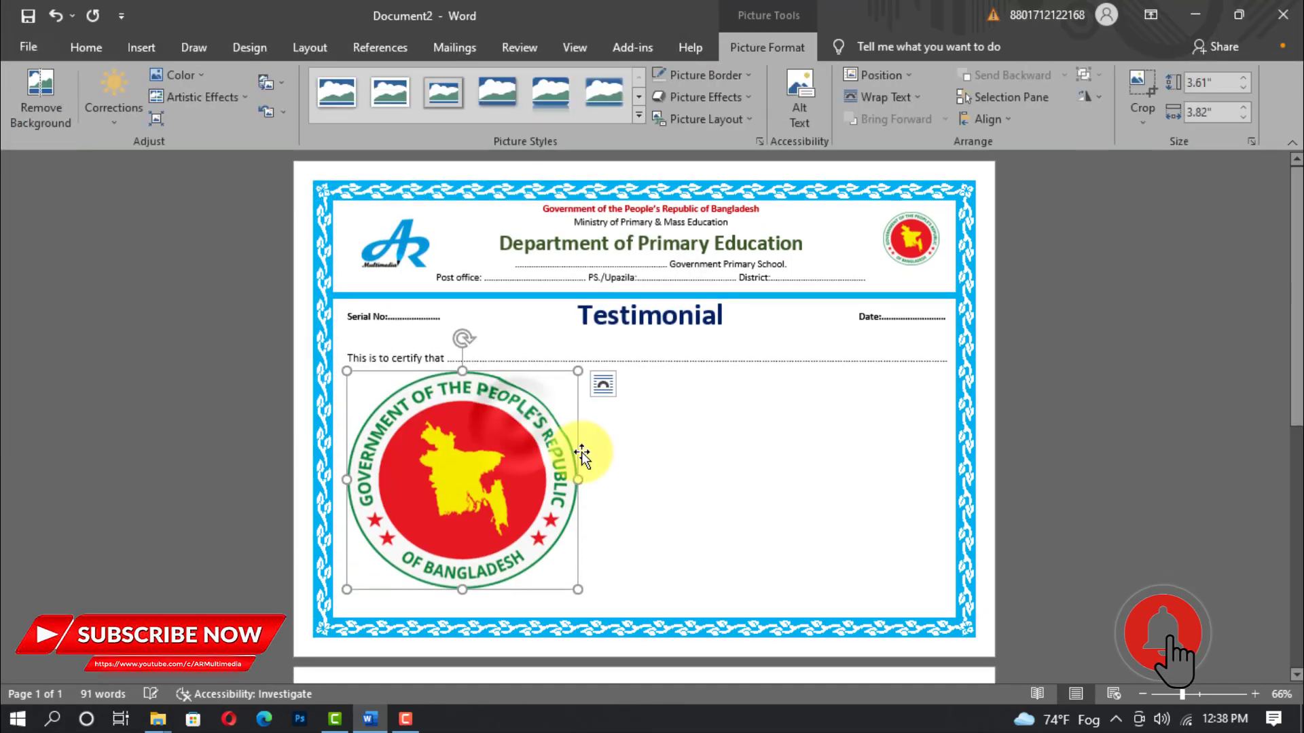
Step: Wrap the large government logo in front of text, shrink it to about 3.44" by 3.64" and centre it below the title
click(866, 100)
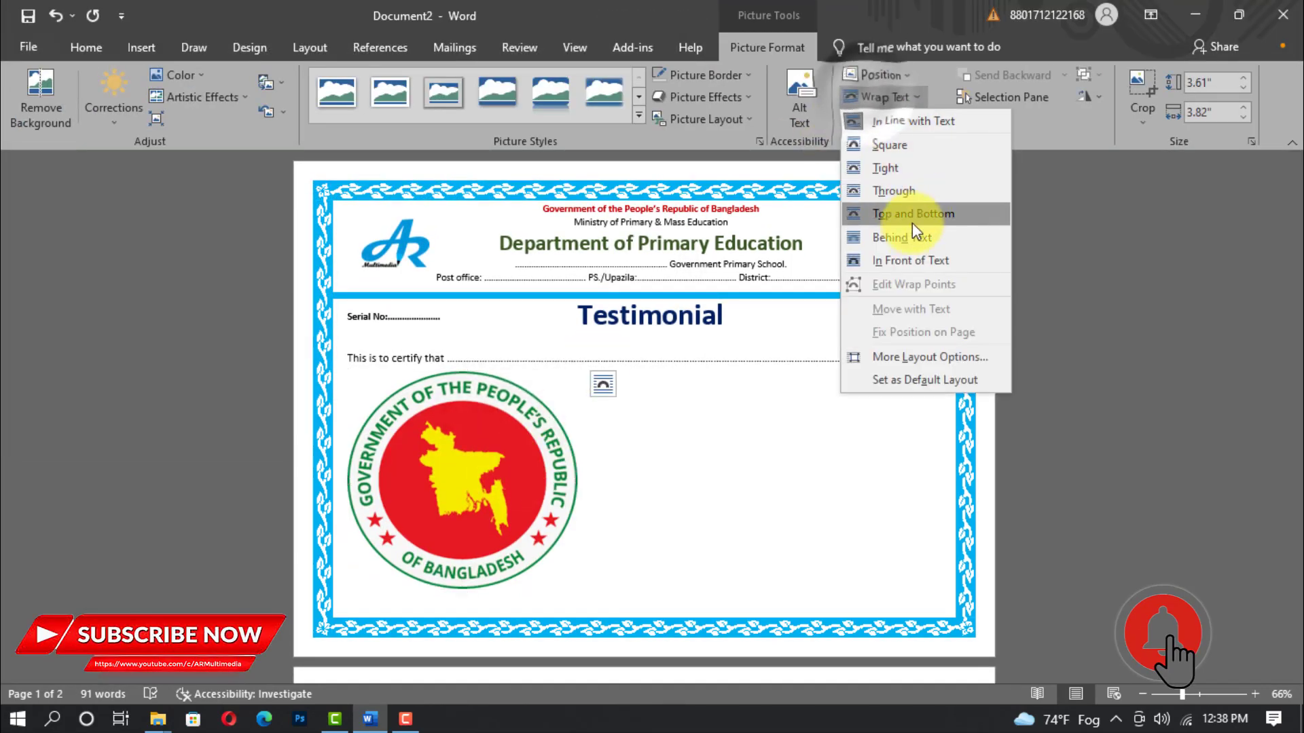
click(900, 256)
drag(520, 445, 719, 409)
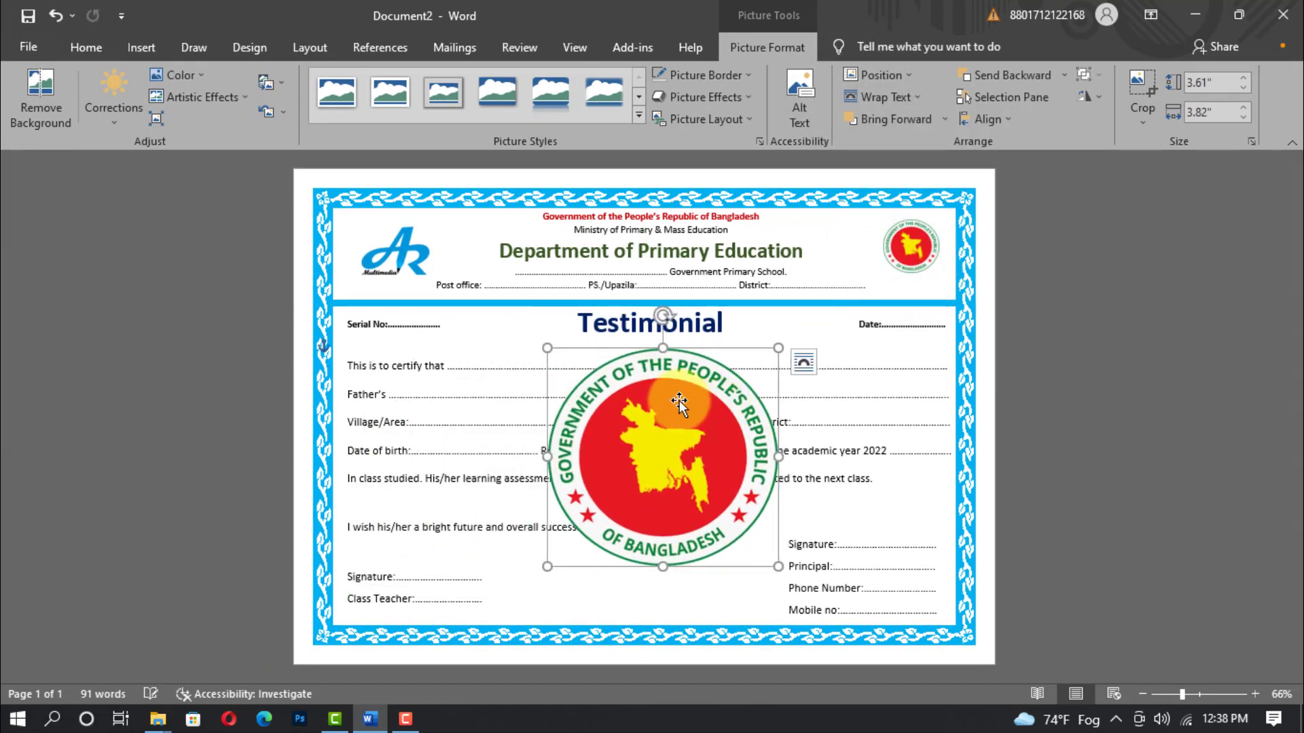
mouse_move(557, 352)
mouse_down()
mouse_move(539, 344)
mouse_move(582, 369)
mouse_move(561, 360)
mouse_up()
drag(651, 415, 635, 404)
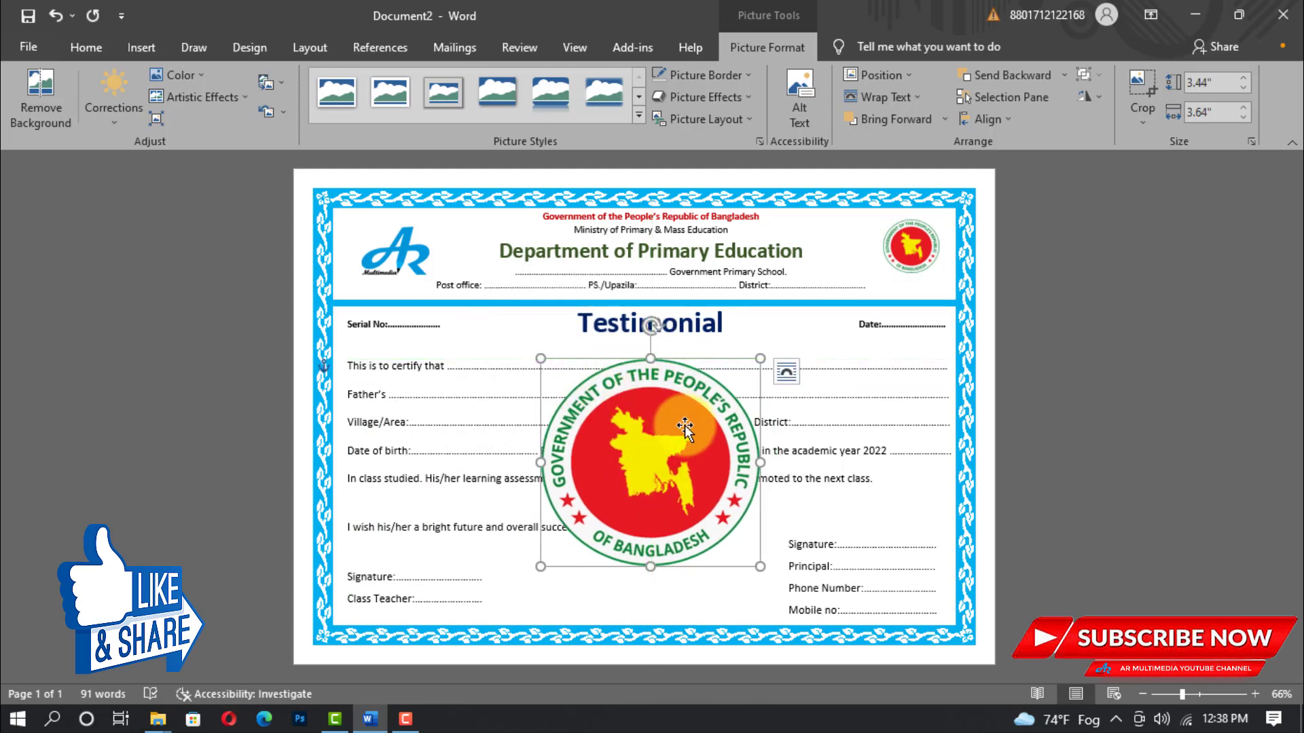
Step: Recolor the large government logo with Washout and place it behind the text as a watermark
click(193, 76)
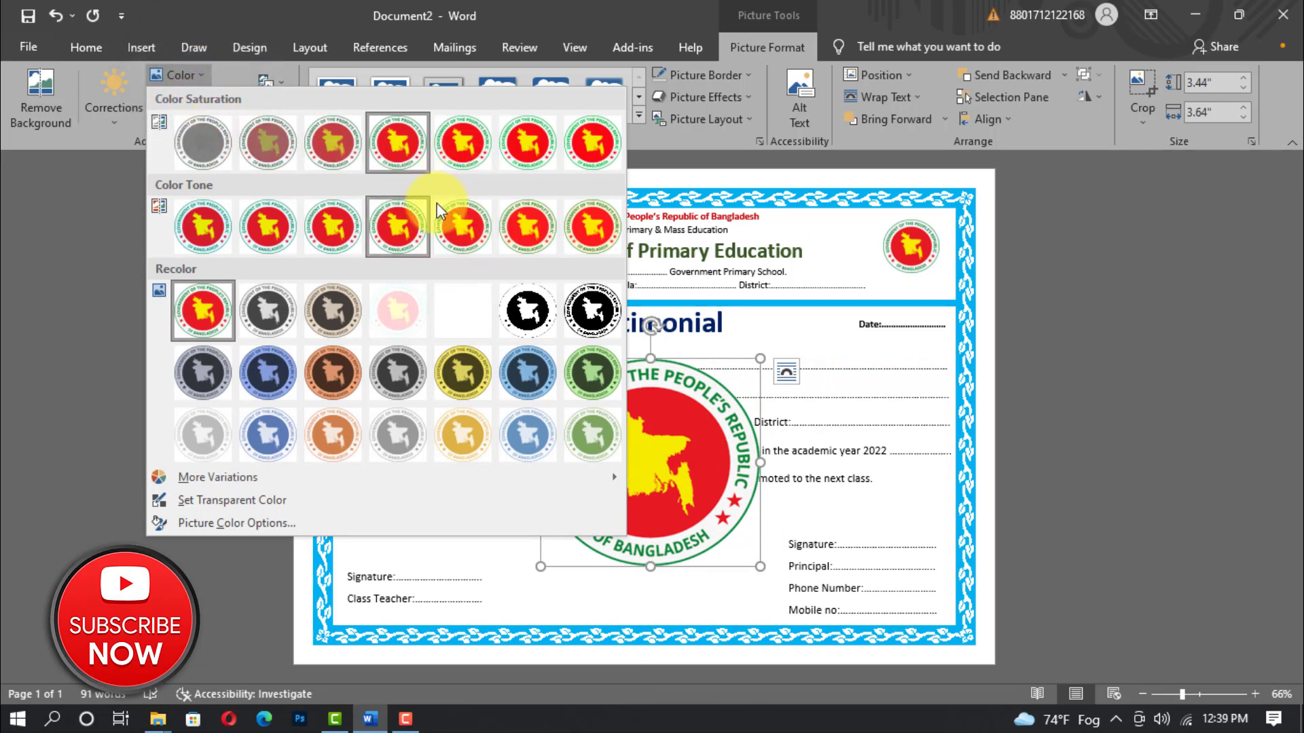
click(402, 316)
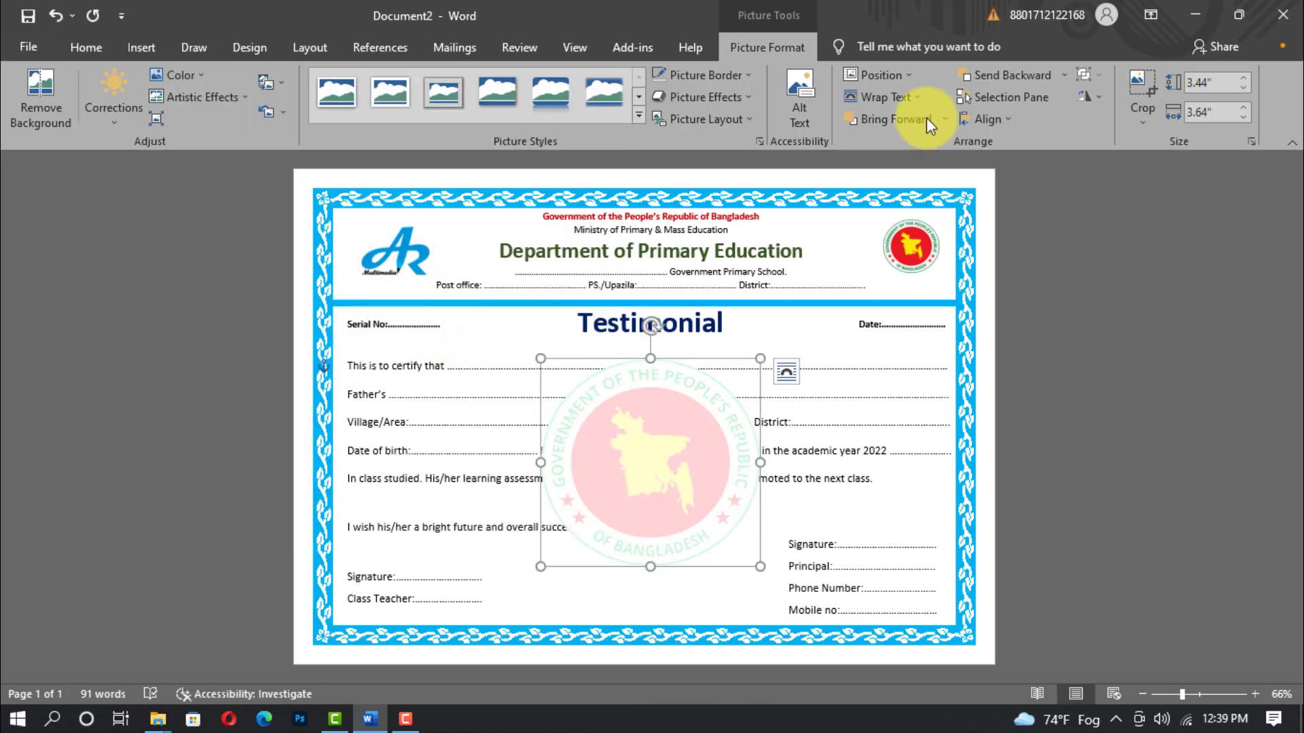
click(902, 99)
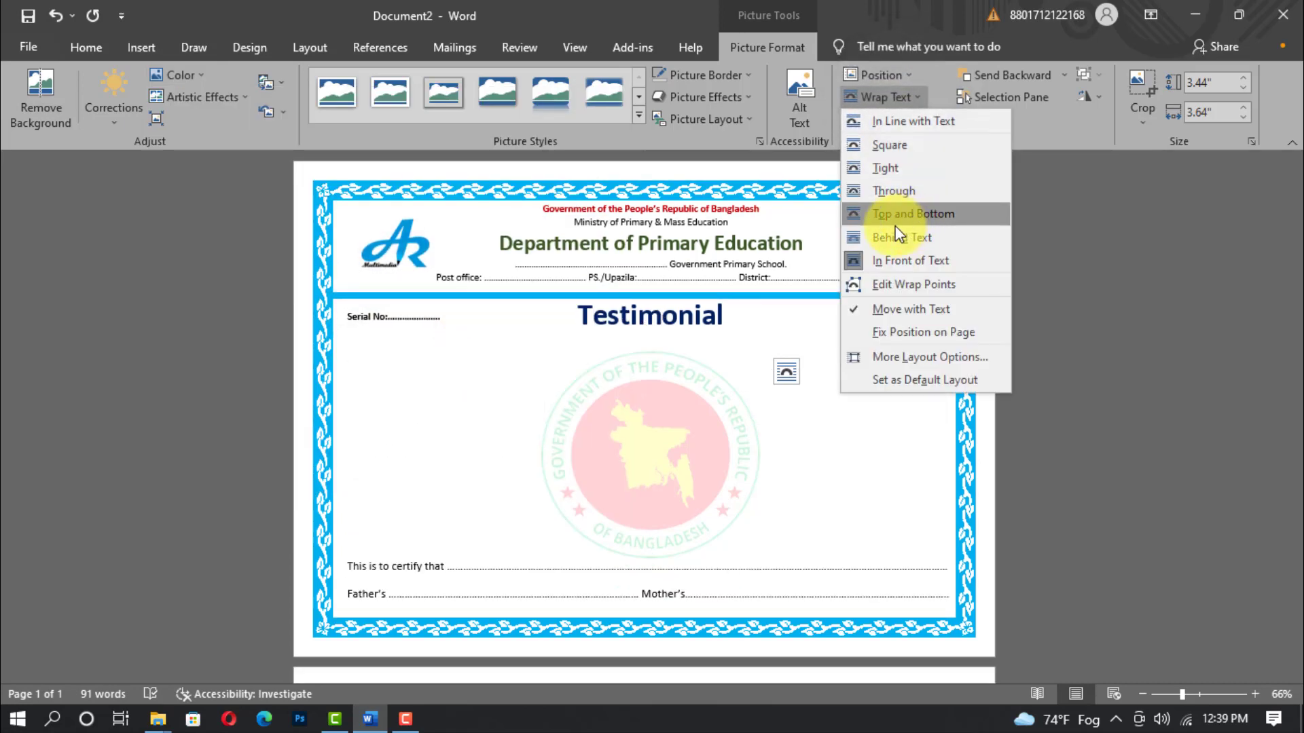
click(902, 236)
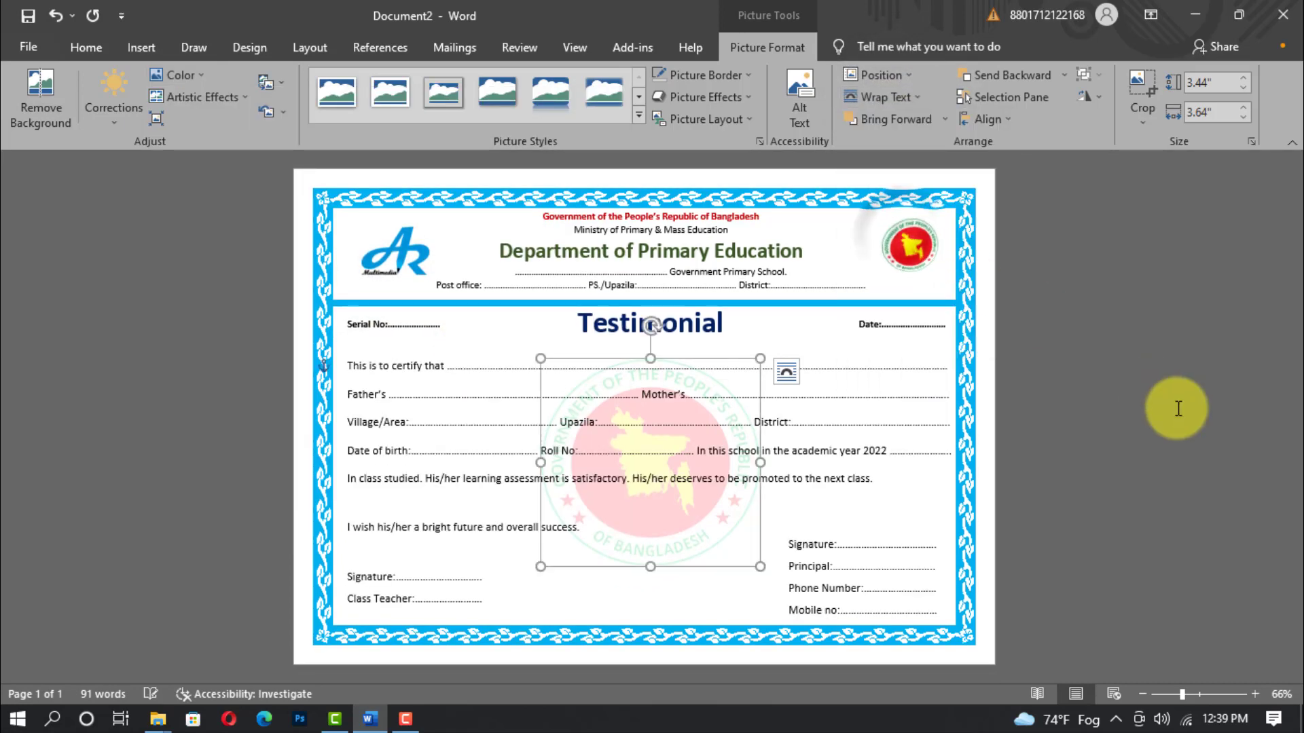
click(1044, 407)
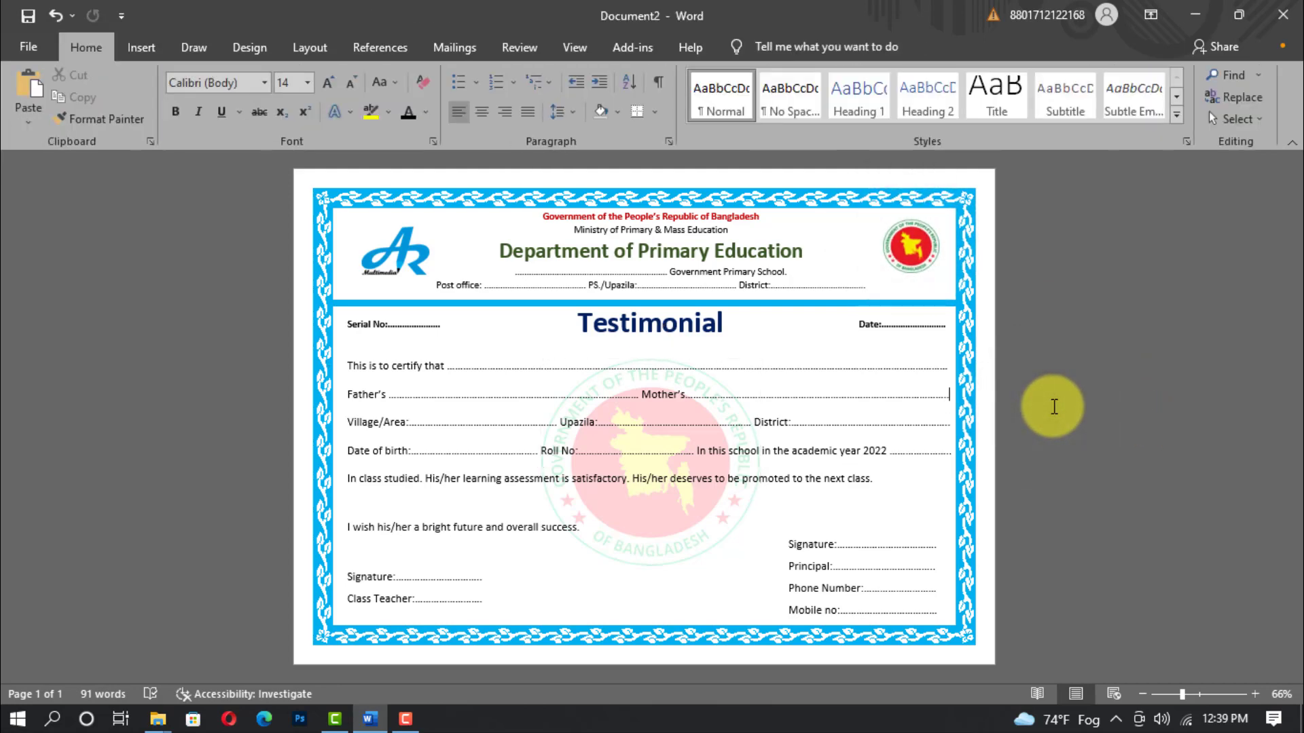
Step: Save the certificate as a Word document named "Testimonial" in the Testimonial folder on the Desktop
drag(1182, 695, 1185, 695)
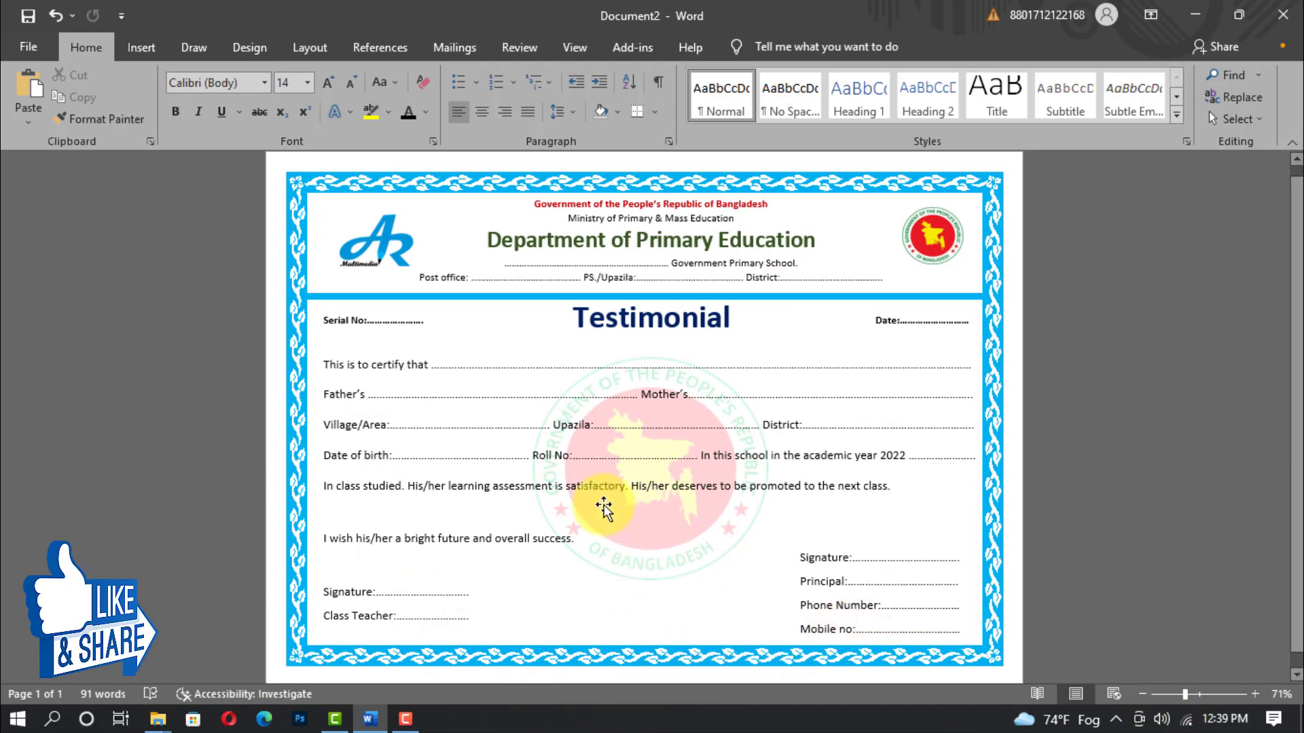
click(28, 47)
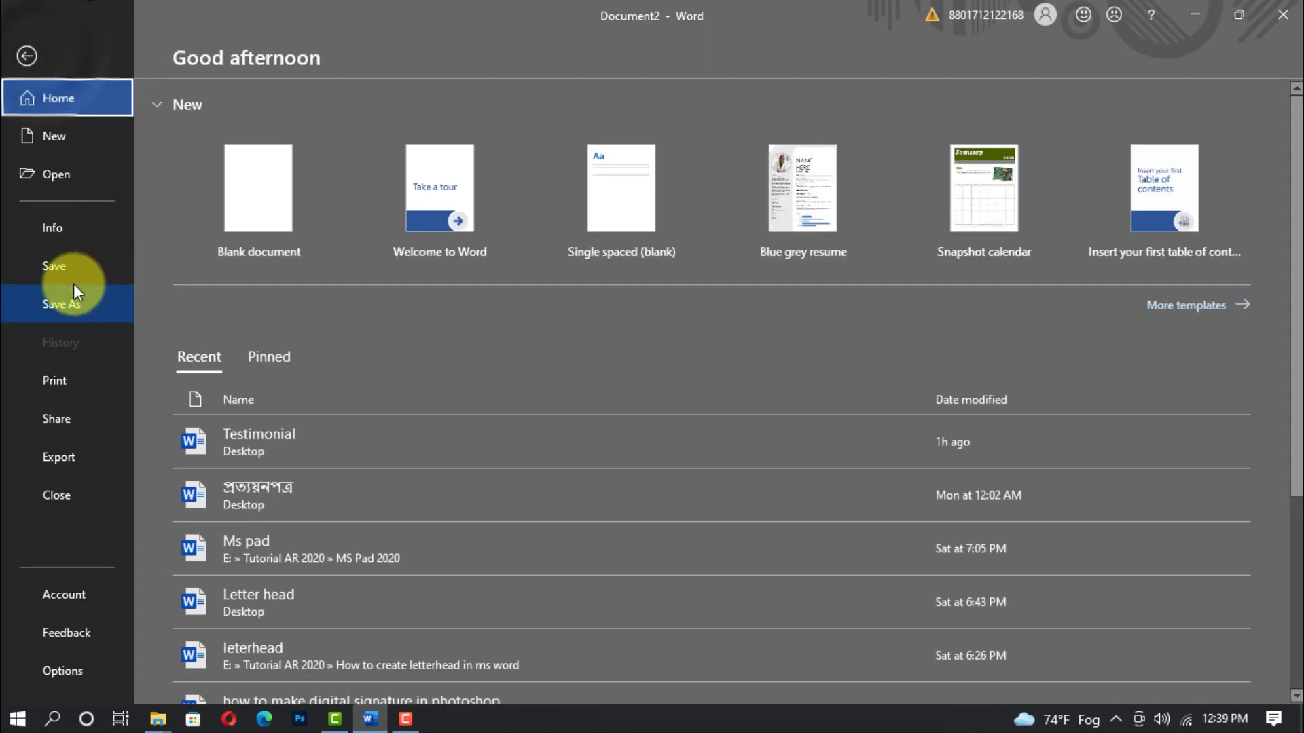
click(67, 267)
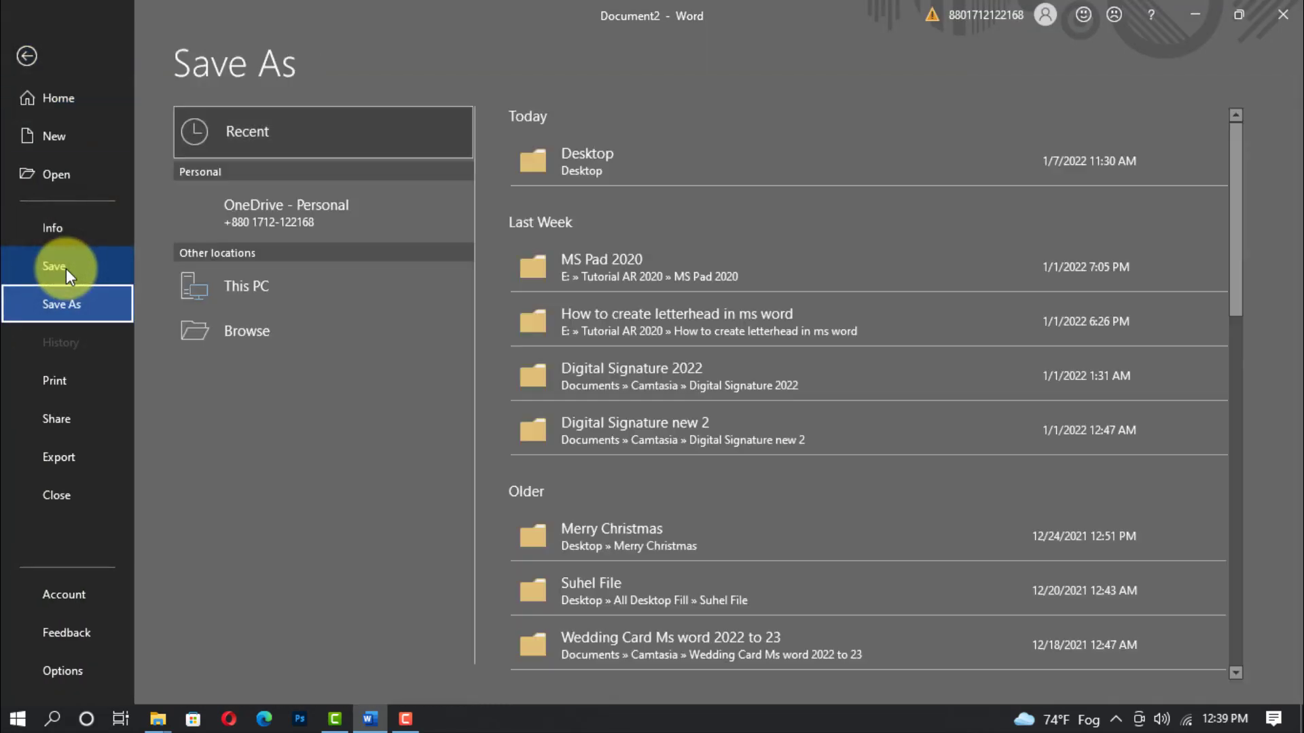
click(598, 224)
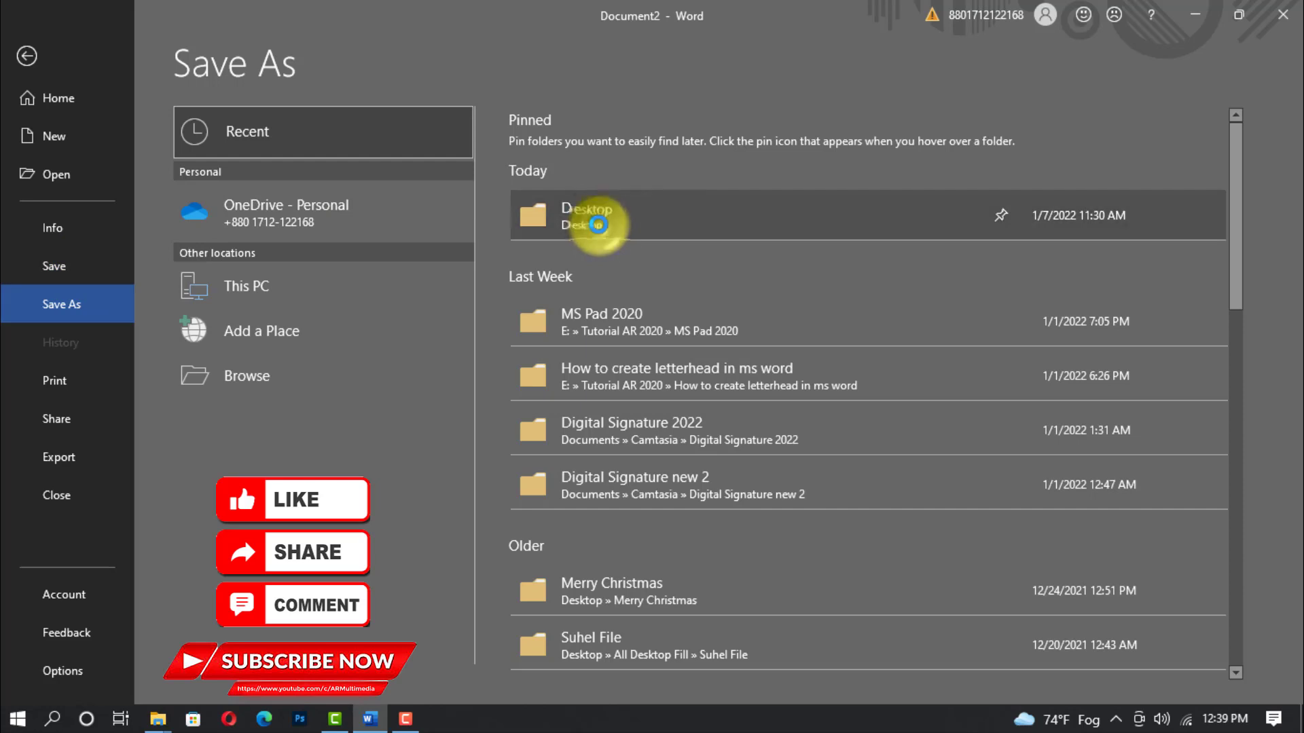
drag(1115, 293, 1134, 343)
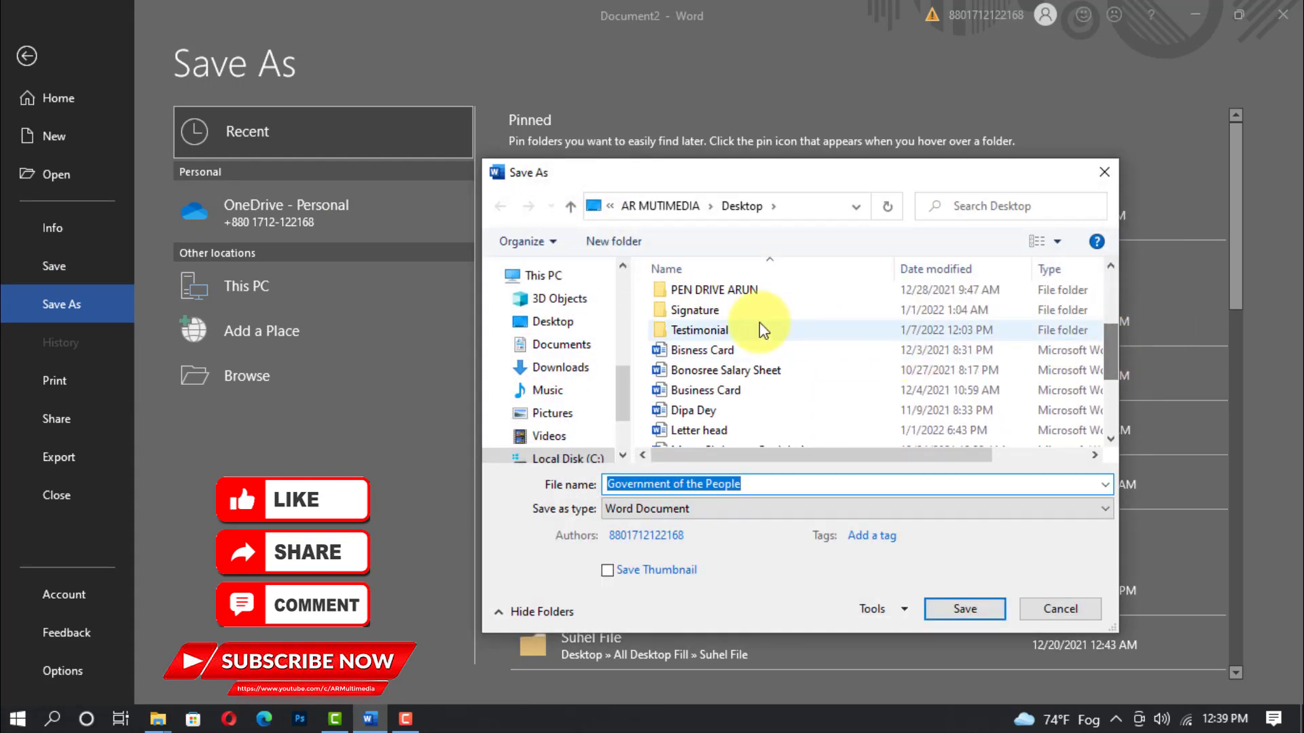
double_click(707, 330)
click(754, 484)
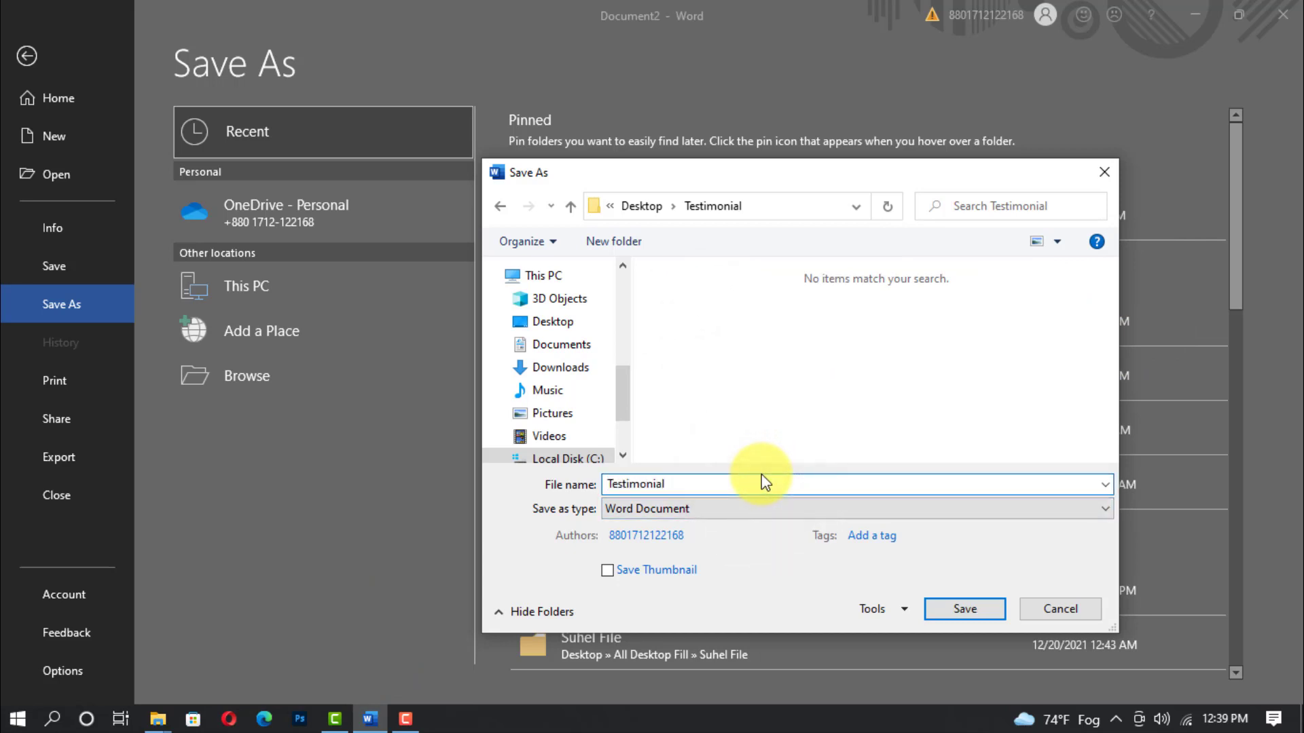
text(Testimonial)
key(Return)
click(954, 608)
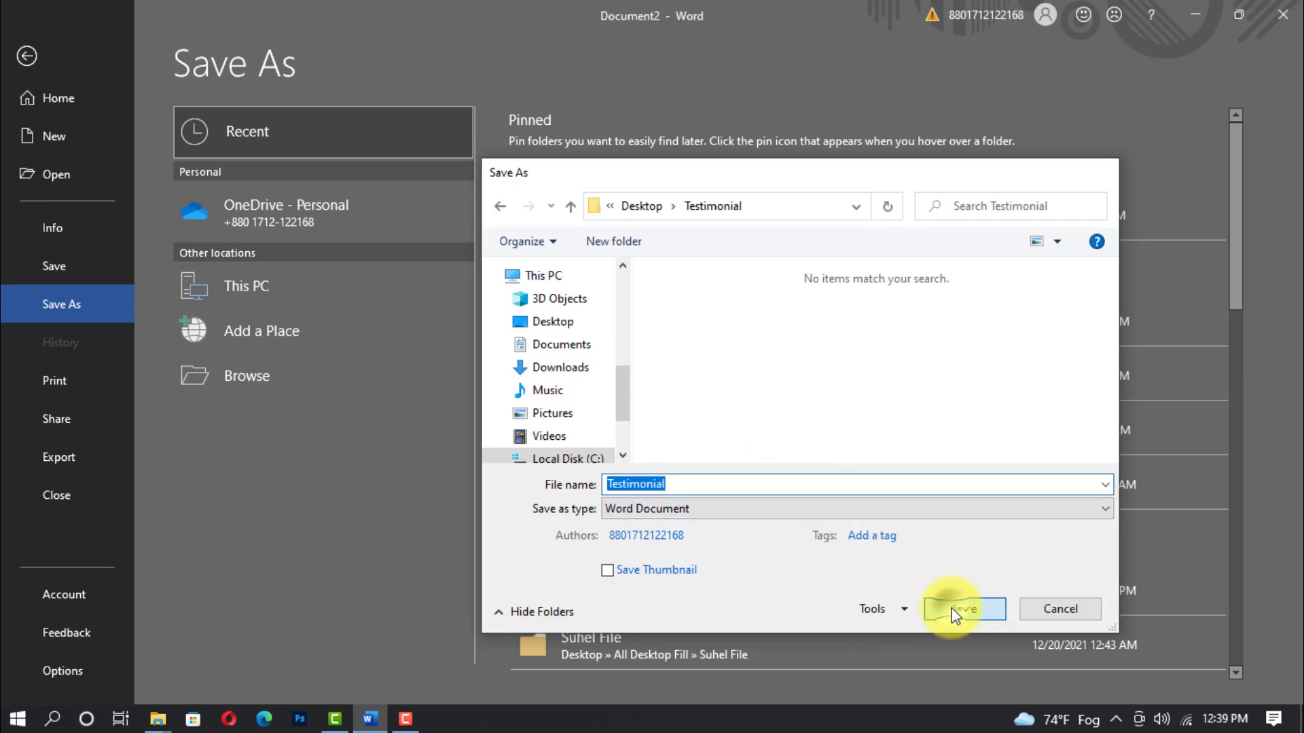